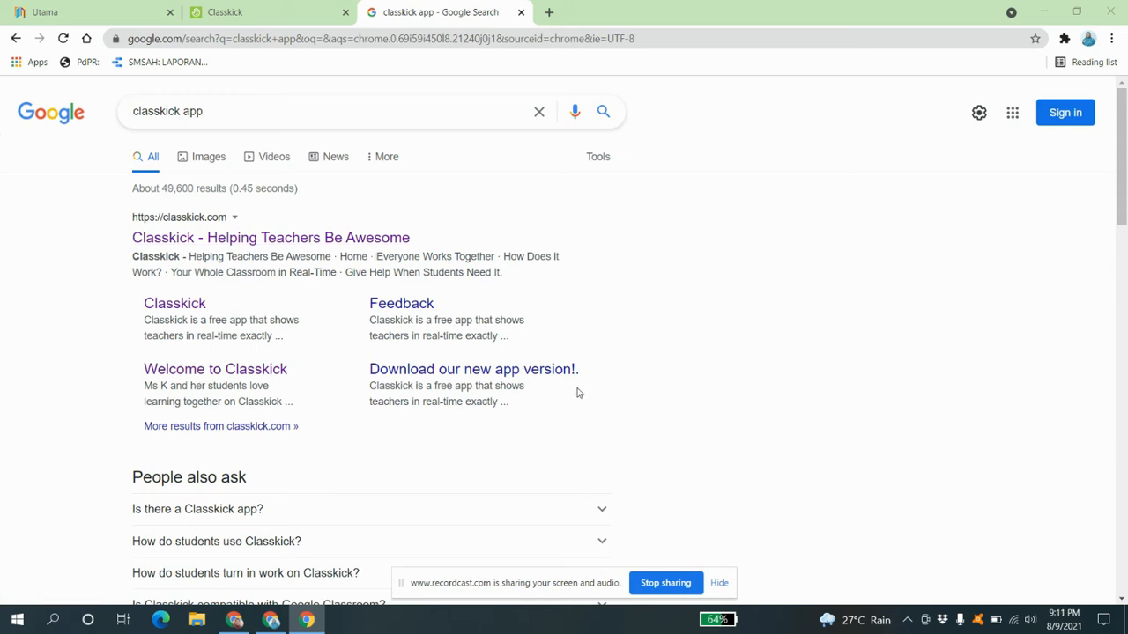
Step: Open the Classkick homepage from the search results and look over its introduction
left_click(291, 244)
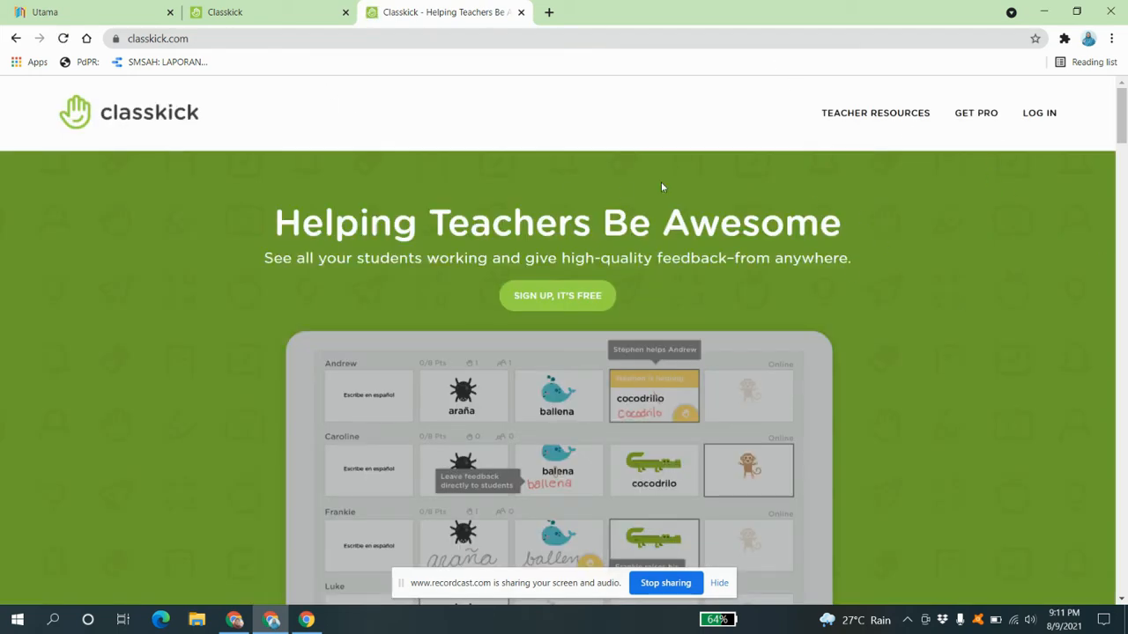
mouse_move(1052, 115)
scroll(865, 279, "down", 5)
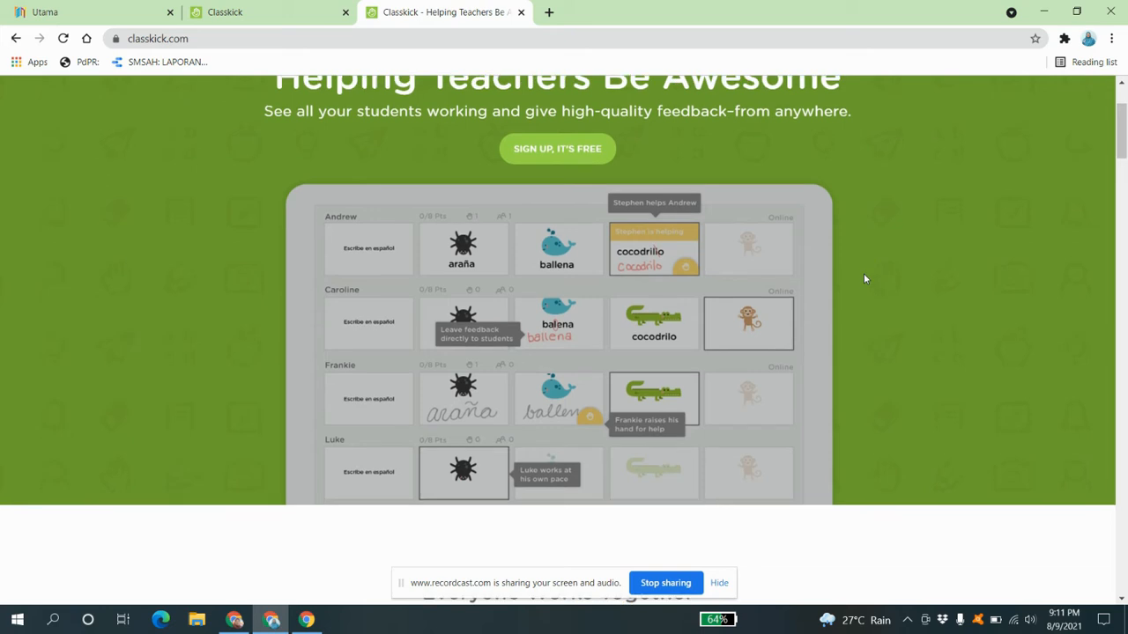
scroll(864, 279, "up", 5)
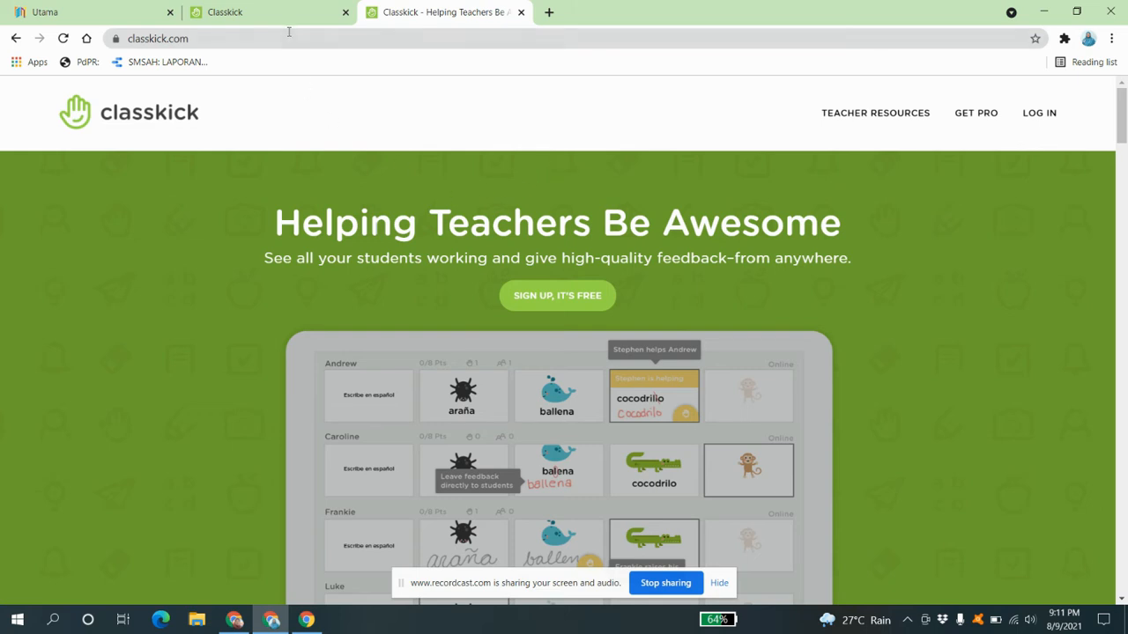
Step: Return to the Classkick teacher account, open the plan details for the Basic account, and examine the Basic and Pro feature comparison
left_click(311, 14)
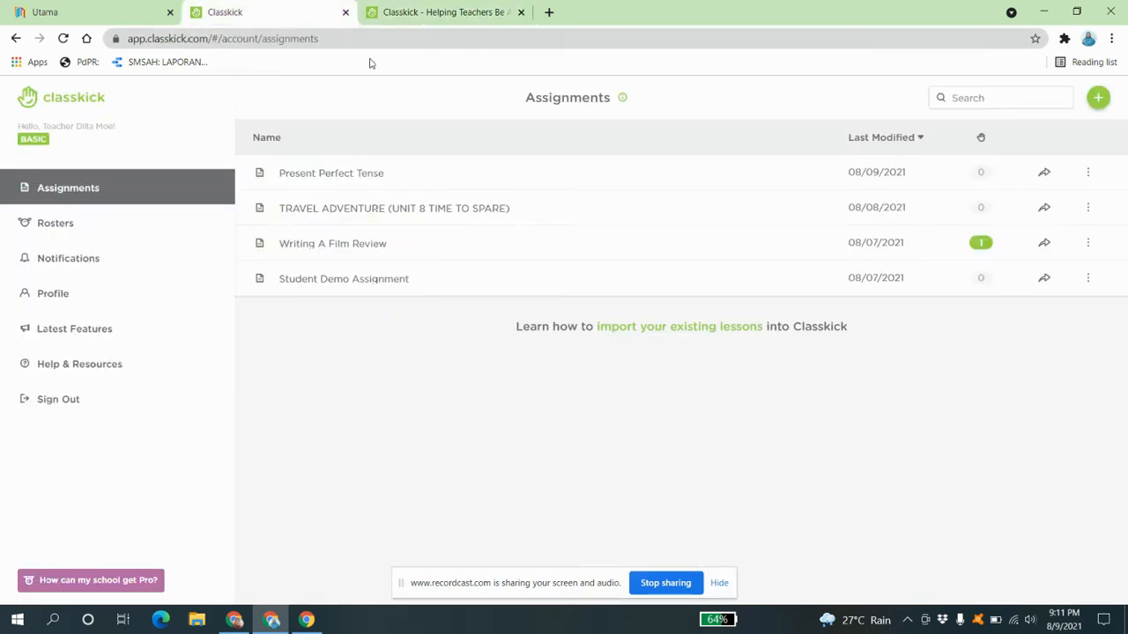
left_click(35, 141)
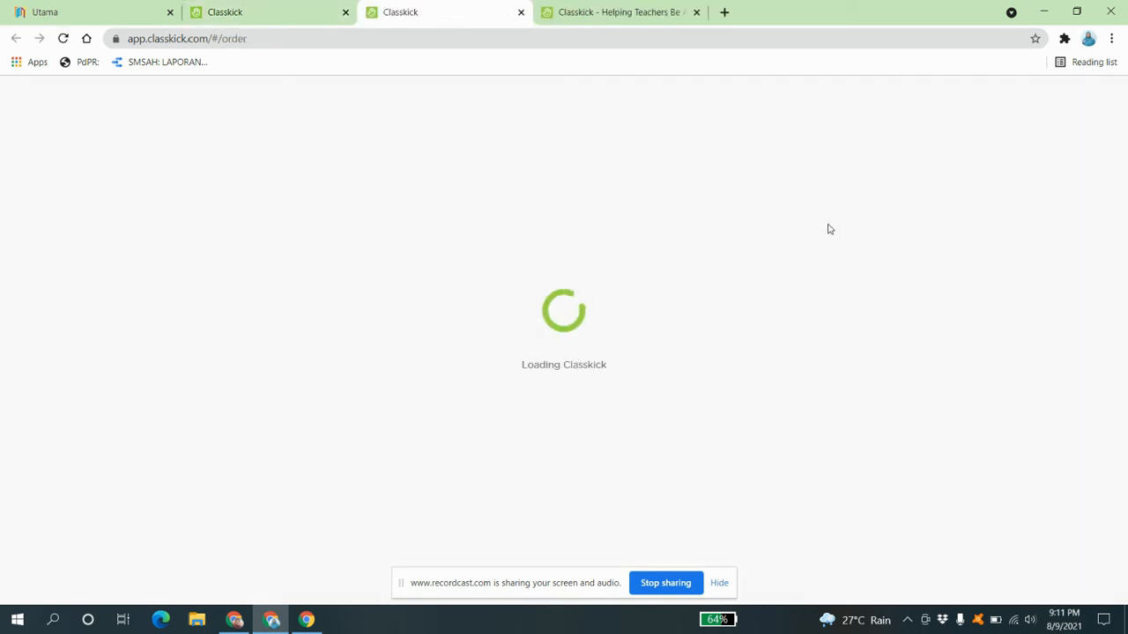
scroll(675, 272, "down", 6)
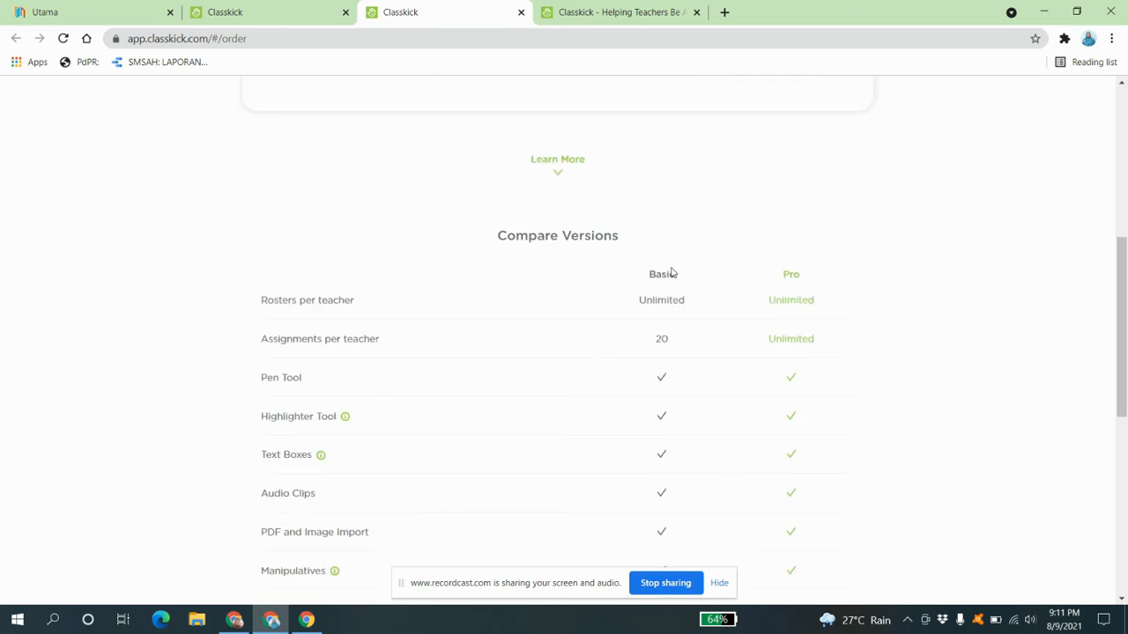
scroll(555, 228, "down", 1)
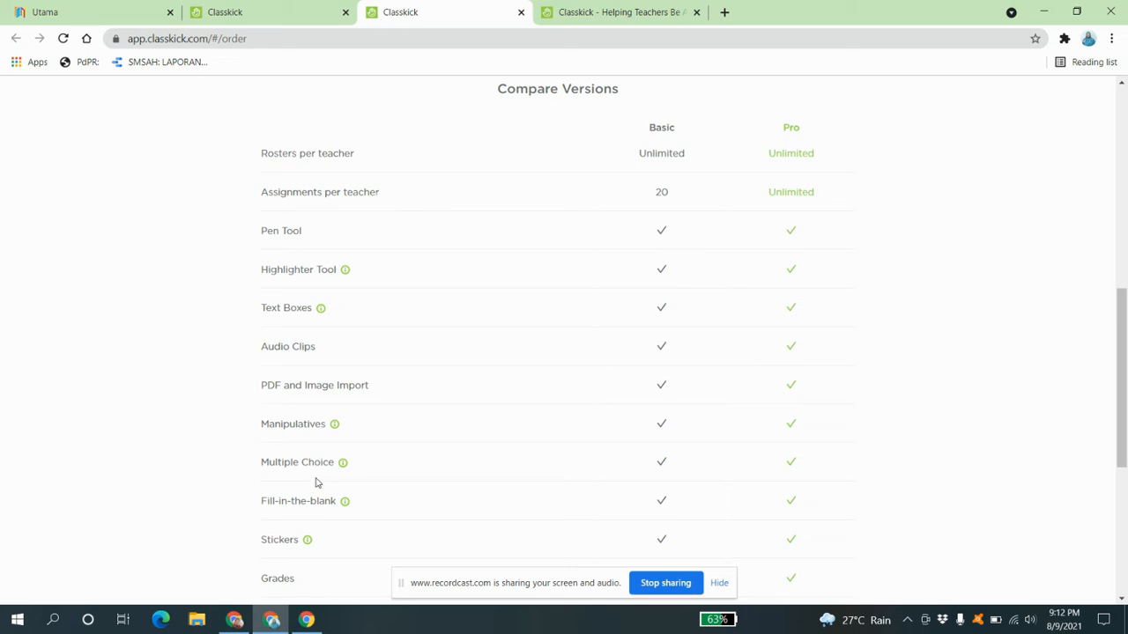
scroll(334, 487, "down", 3)
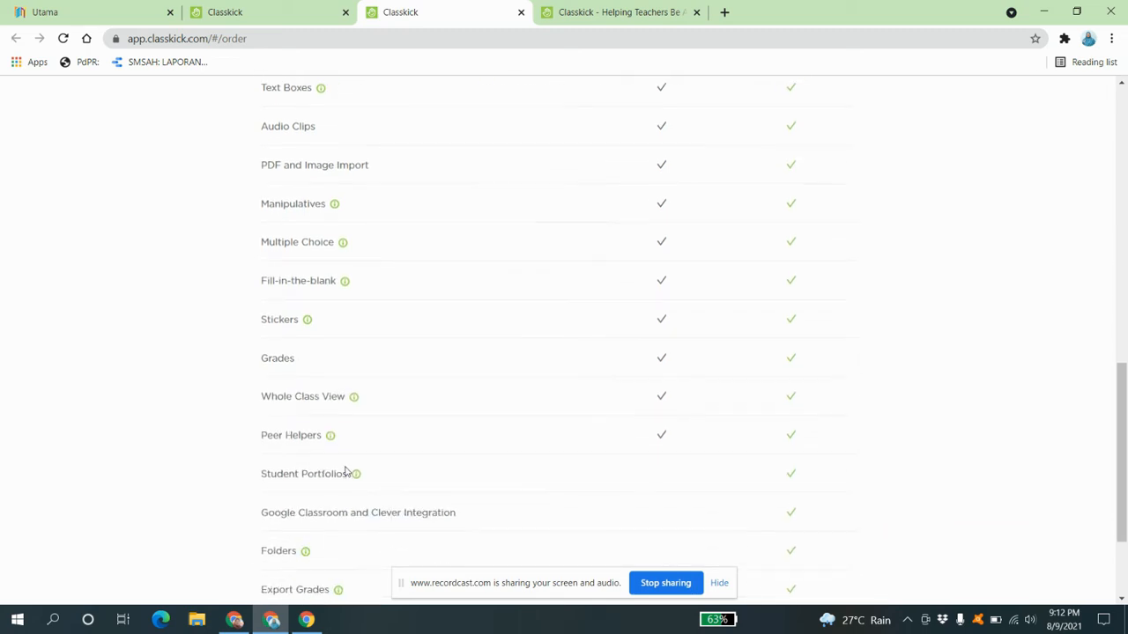
scroll(353, 445, "down", 2)
scroll(432, 275, "up", 1)
scroll(433, 279, "up", 2)
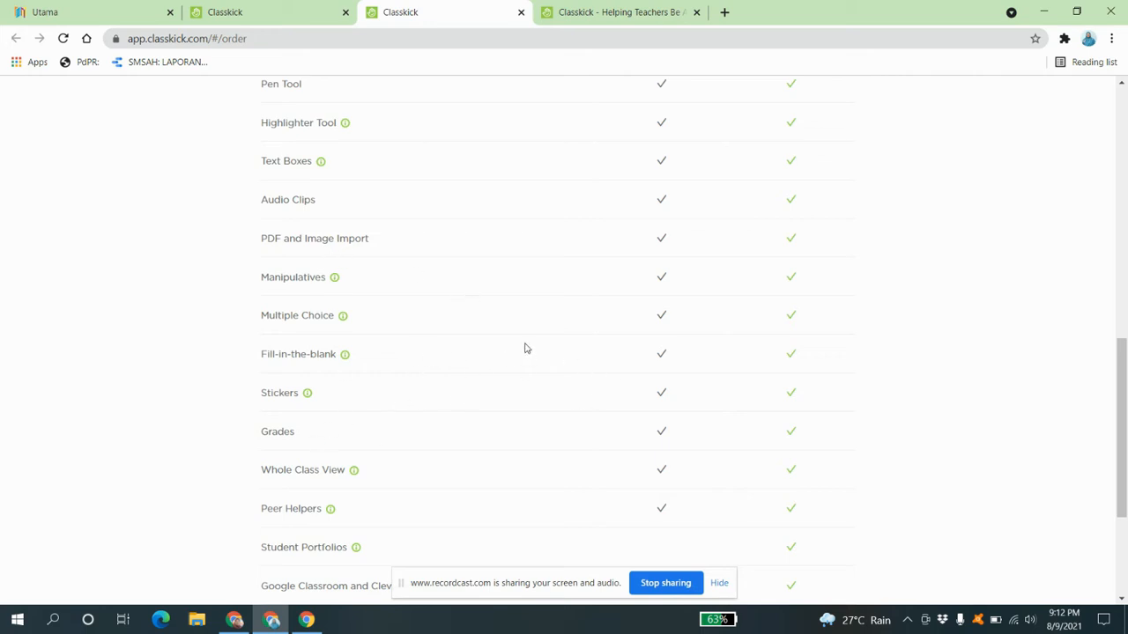
scroll(520, 348, "up", 3)
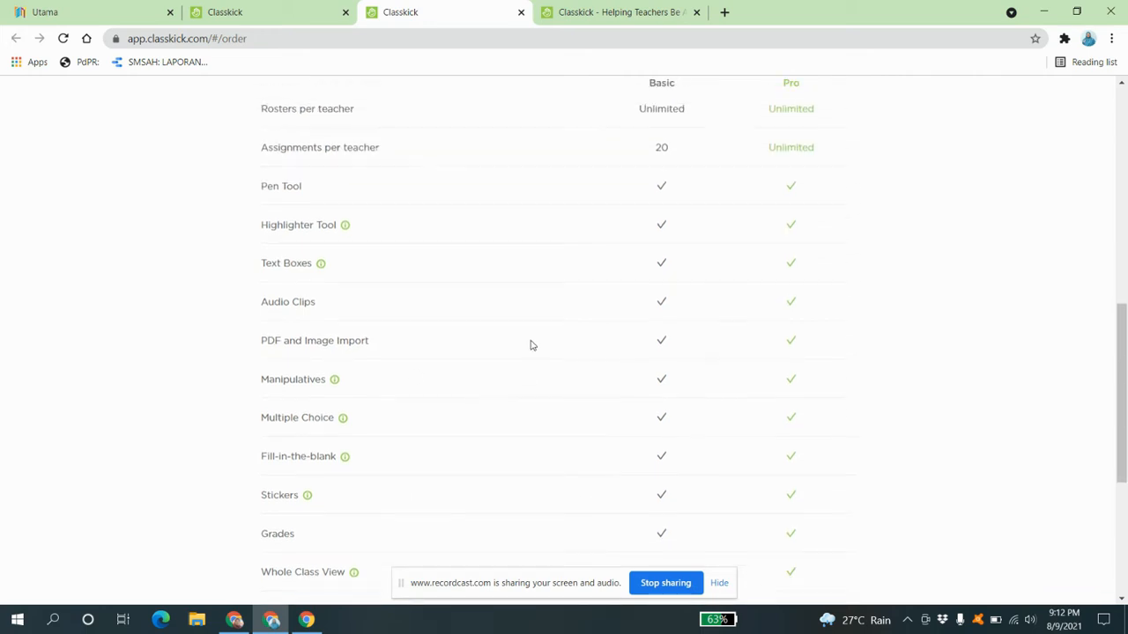
scroll(531, 344, "down", 4)
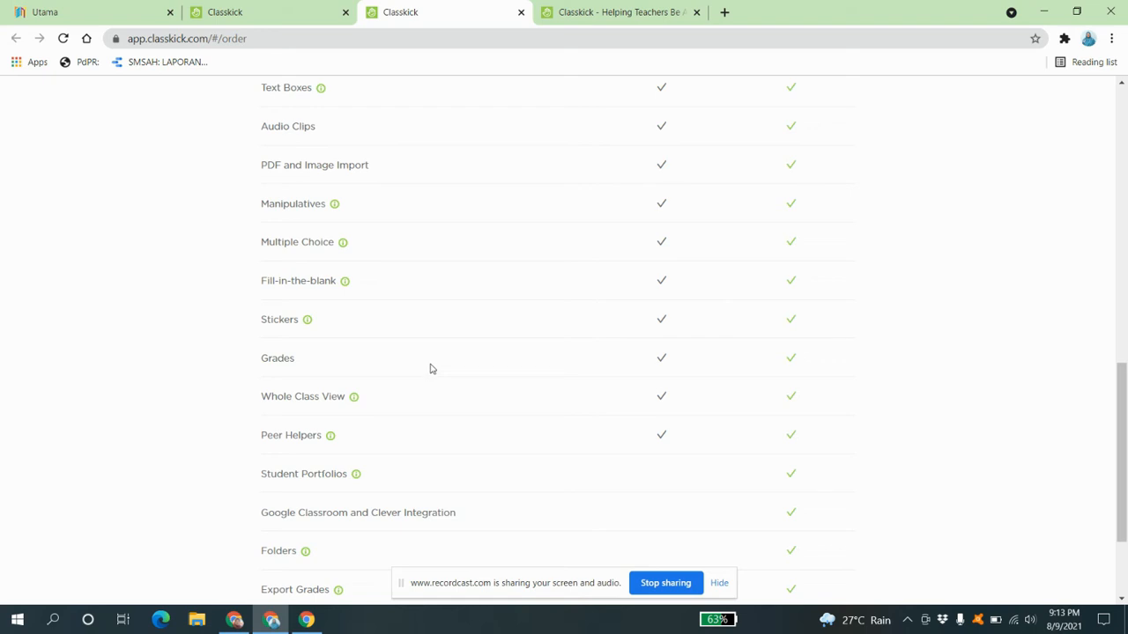
scroll(429, 368, "up", 6)
scroll(431, 356, "up", 1)
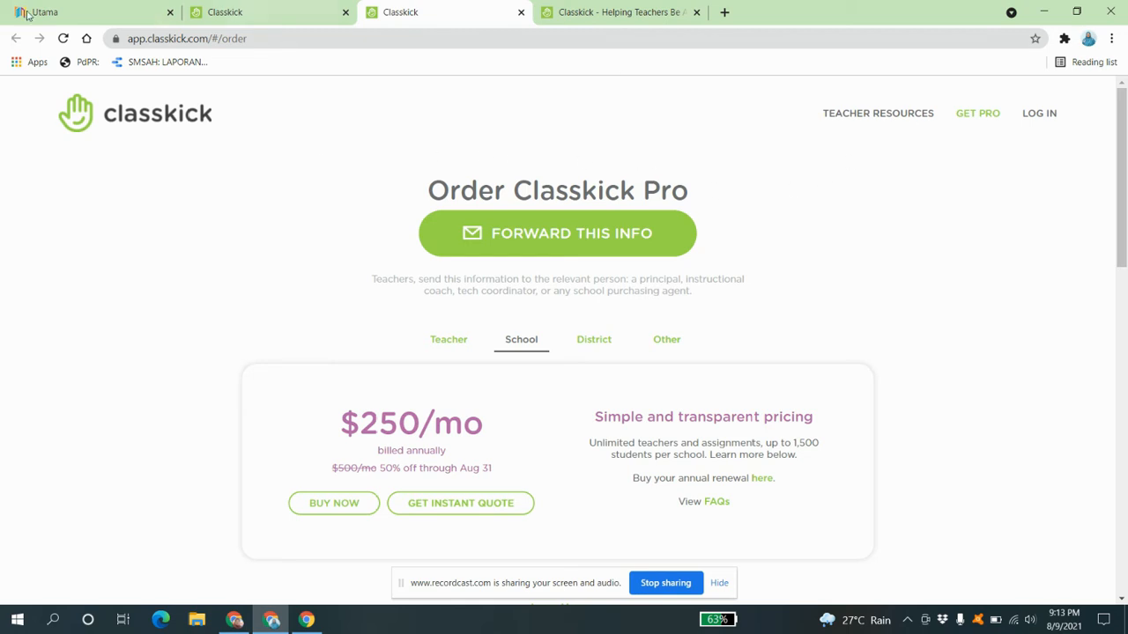
Step: Close the plan page and view the account's class rosters, returning to the assignments list
left_click(521, 13)
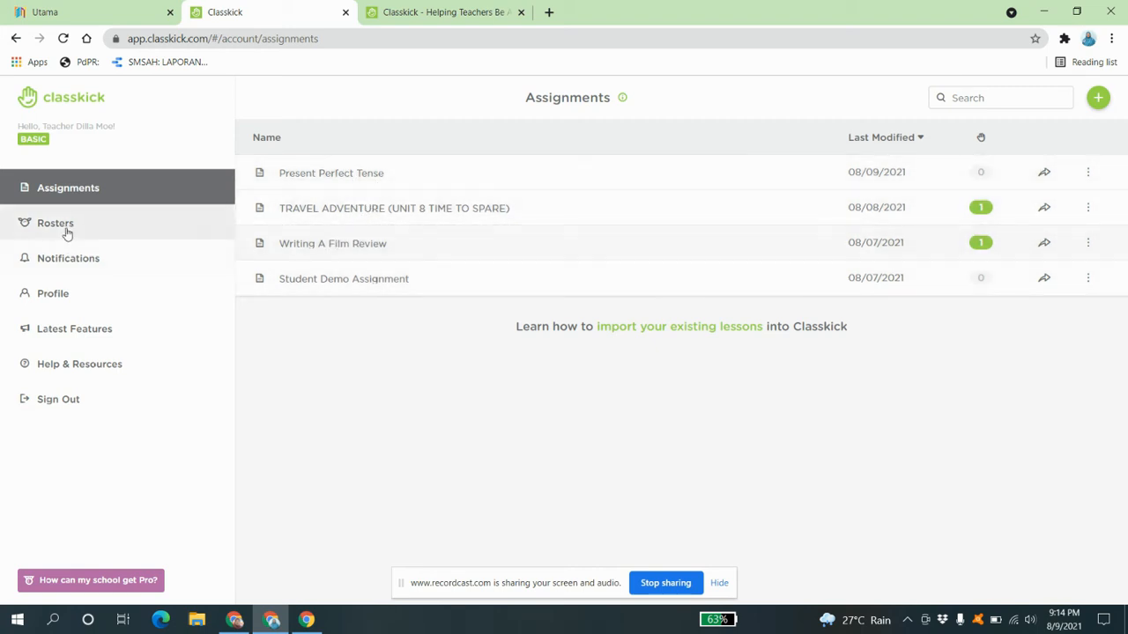
left_click(58, 228)
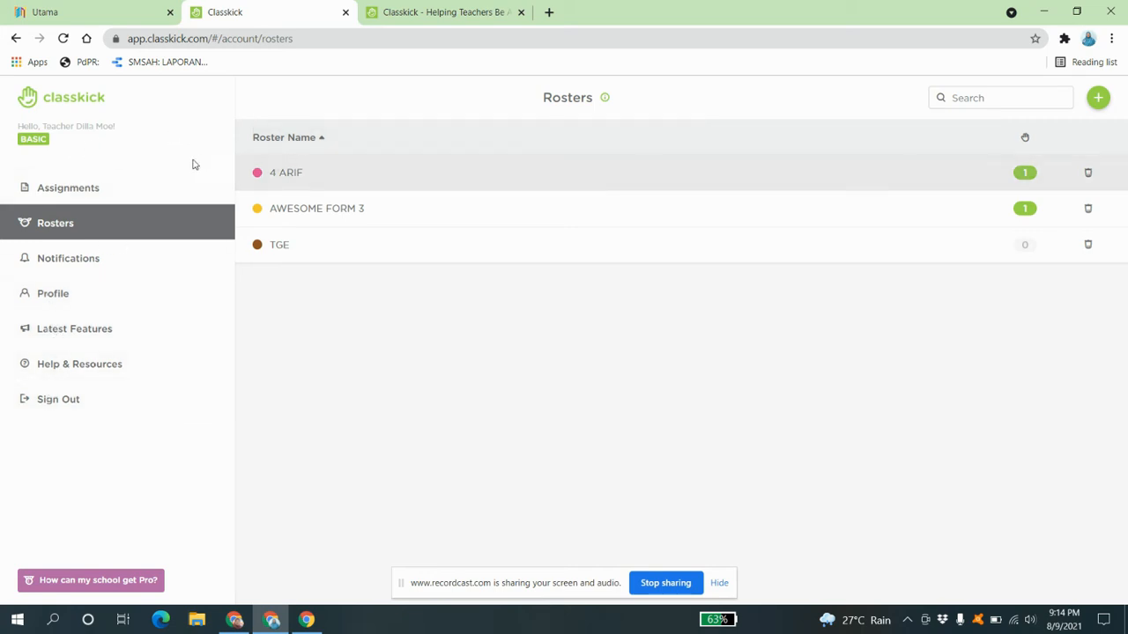
left_click(65, 185)
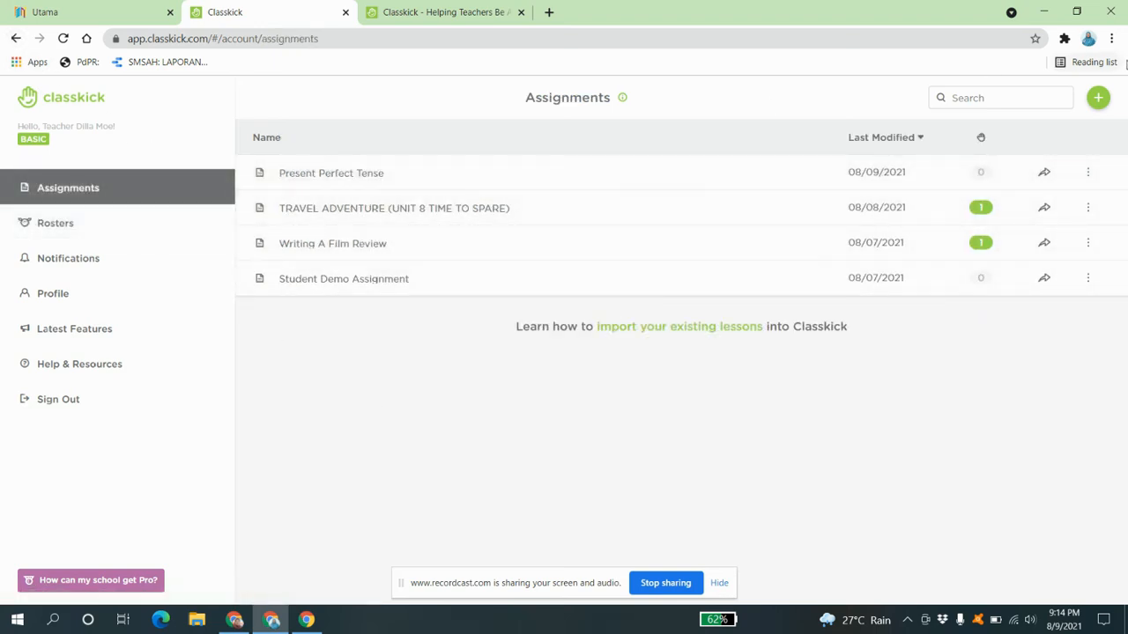
Step: Start a new assignment from the PDF present_perfect_simple_or_present_perfect_continuous_1 in the Downloads folder
left_click(1099, 99)
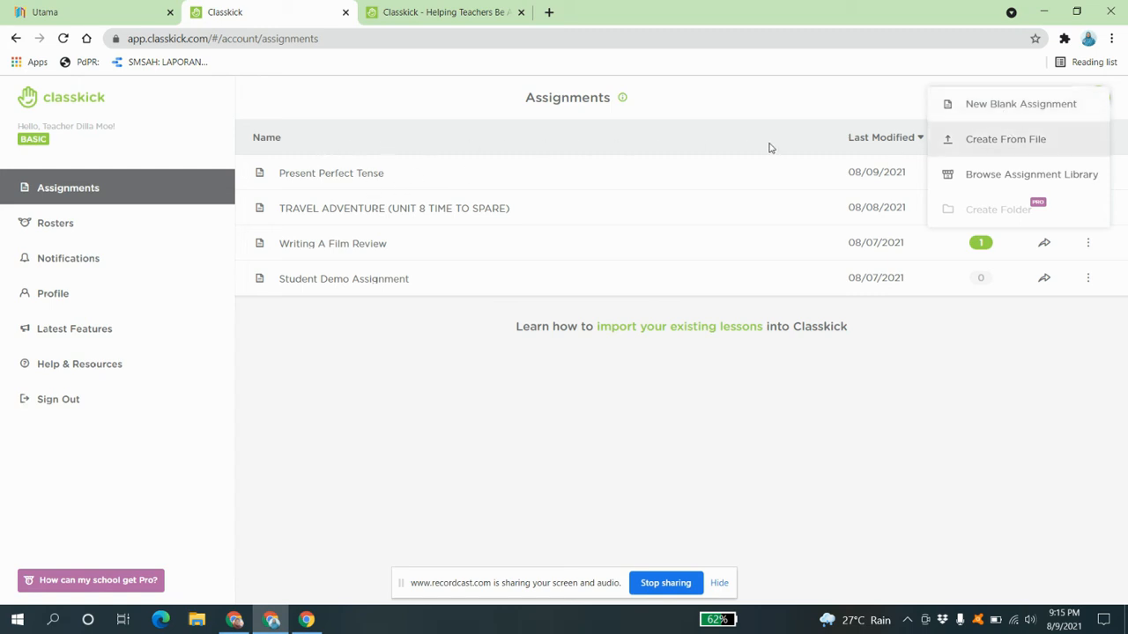
left_click(969, 144)
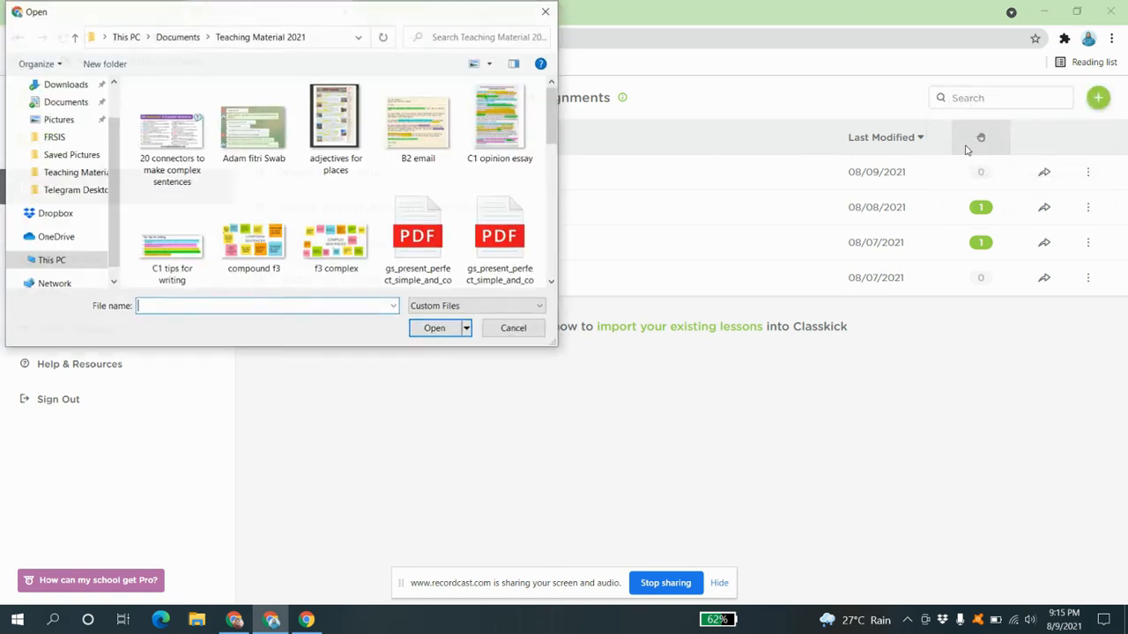
left_click(69, 175)
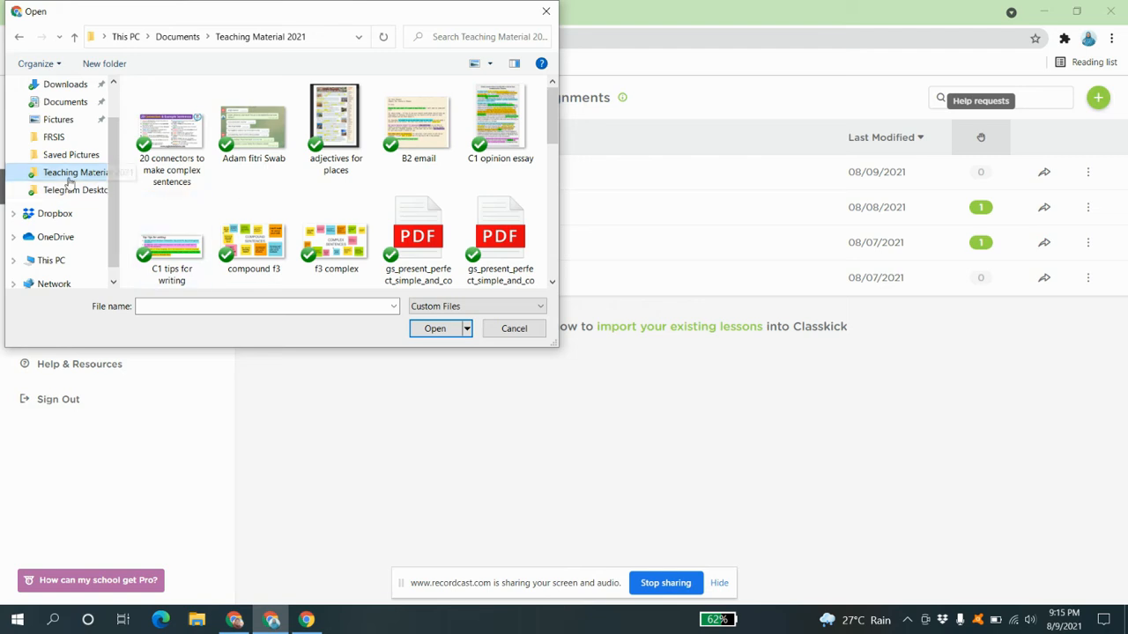
left_click(67, 104)
left_click(80, 87)
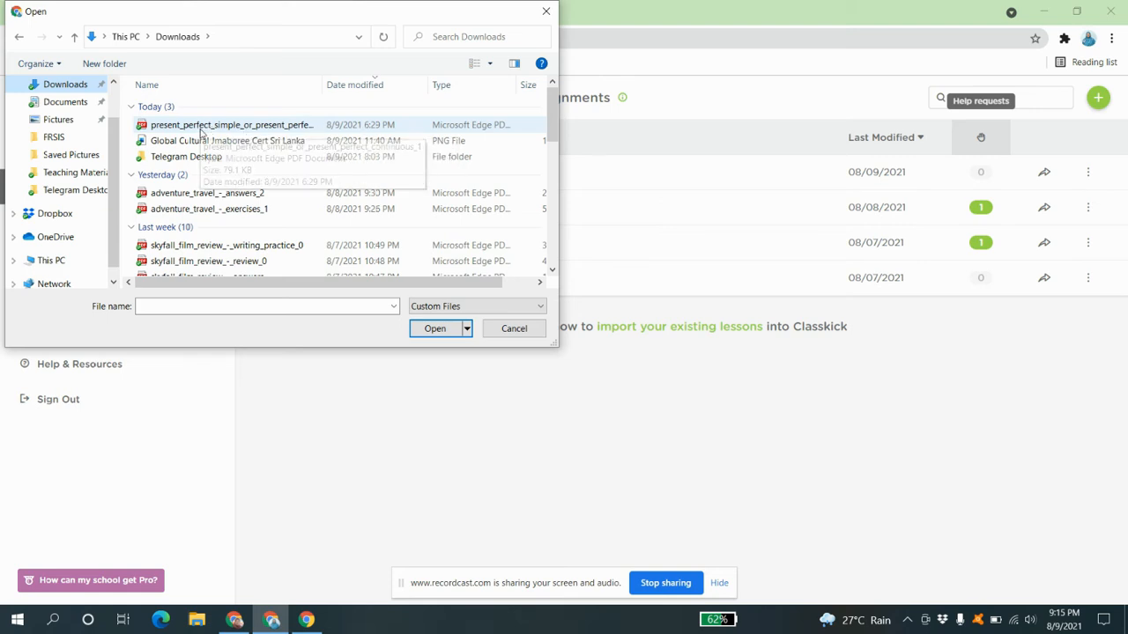
left_click(247, 129)
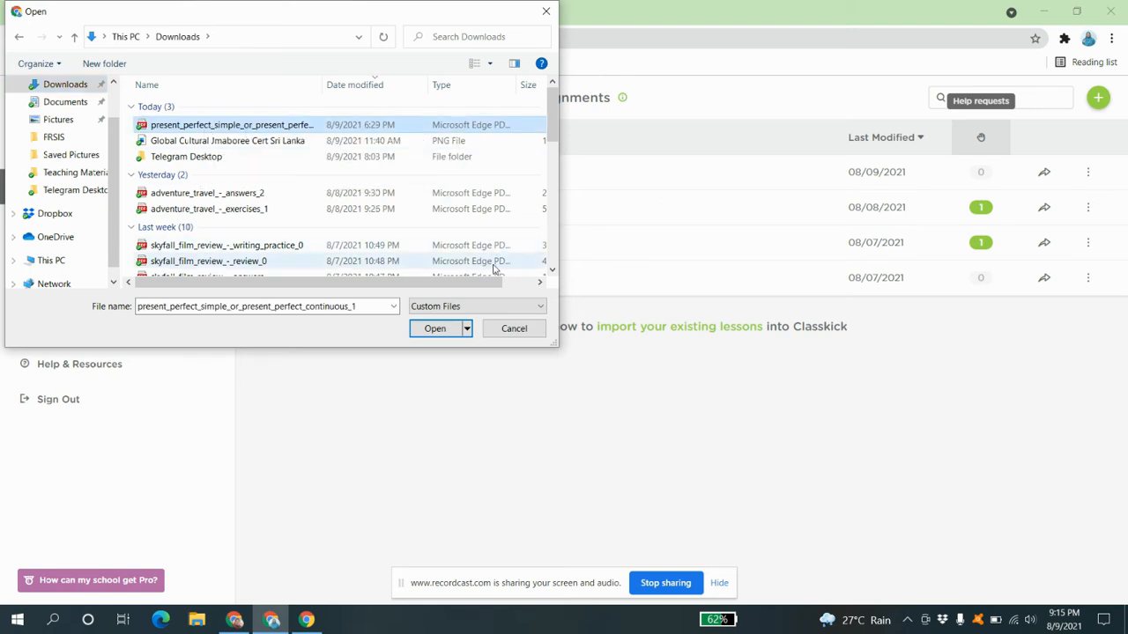
left_click(434, 326)
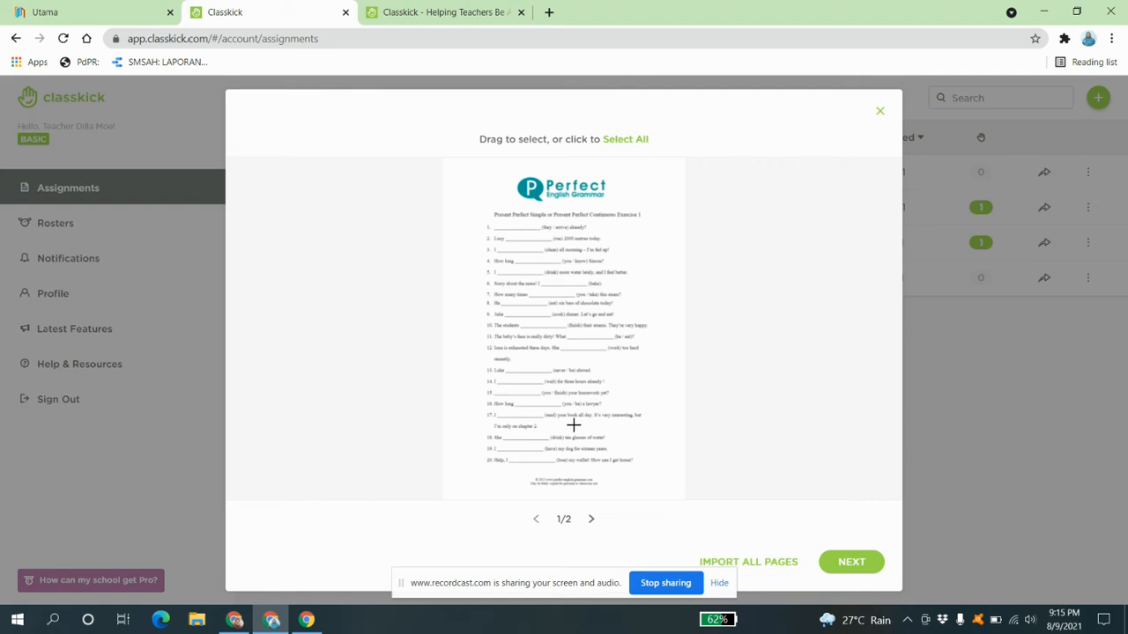
Step: Import all pages of the PDF, remove the second page from the selection, and finish creating the assignment
left_click(758, 564)
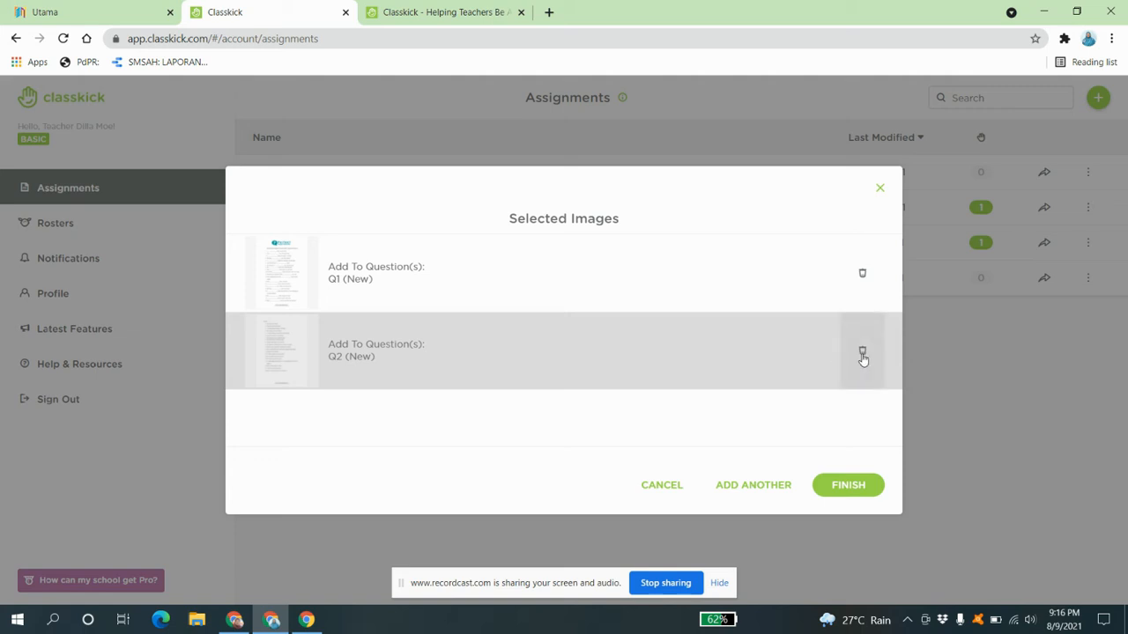
left_click(862, 354)
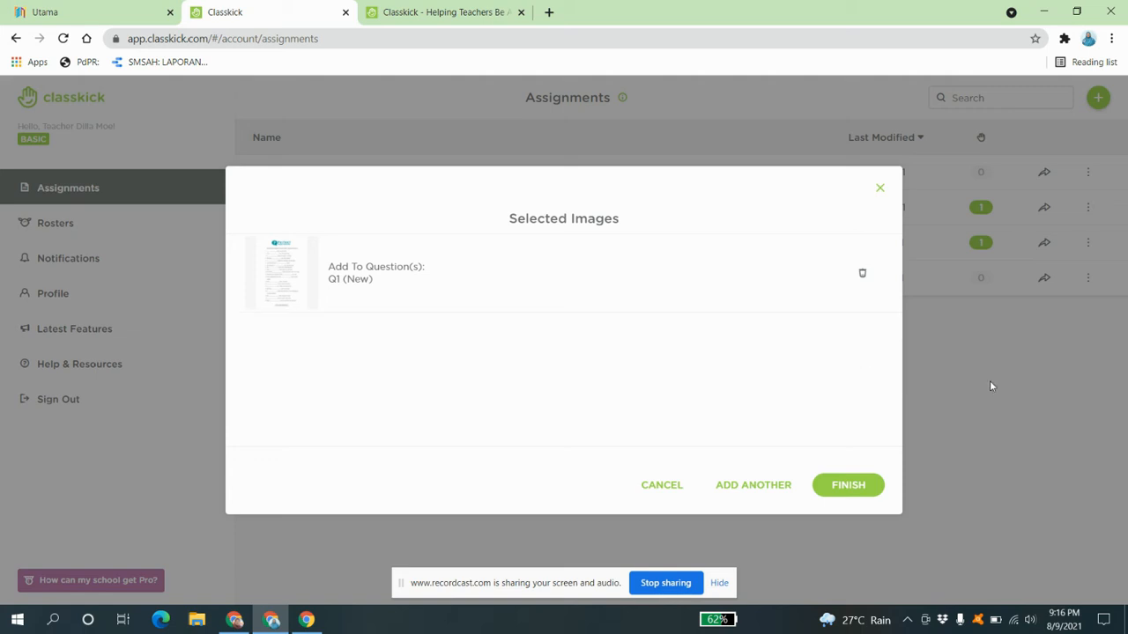
left_click(851, 486)
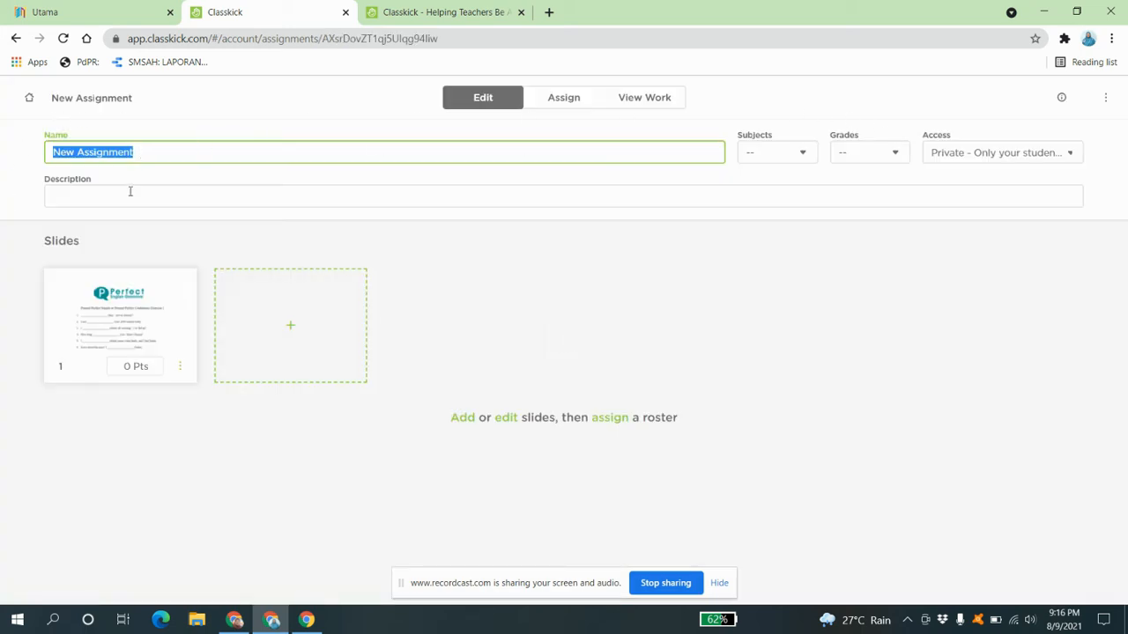
Step: Open the assignment's first slide for editing and look through the whole imported worksheet
left_click(119, 336)
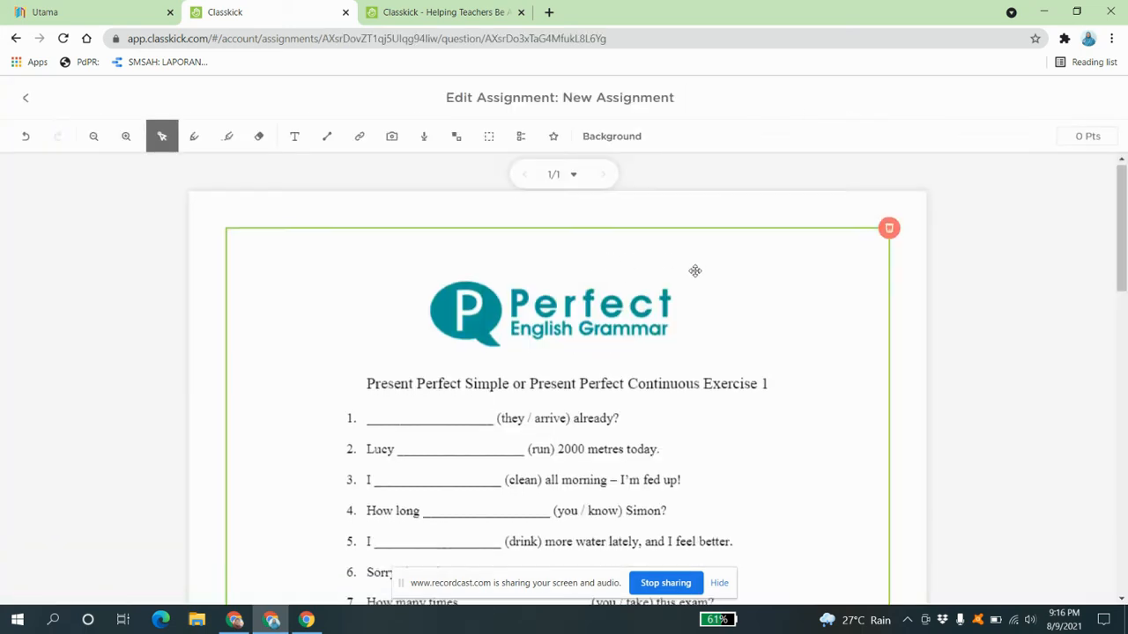
scroll(695, 271, "down", 7)
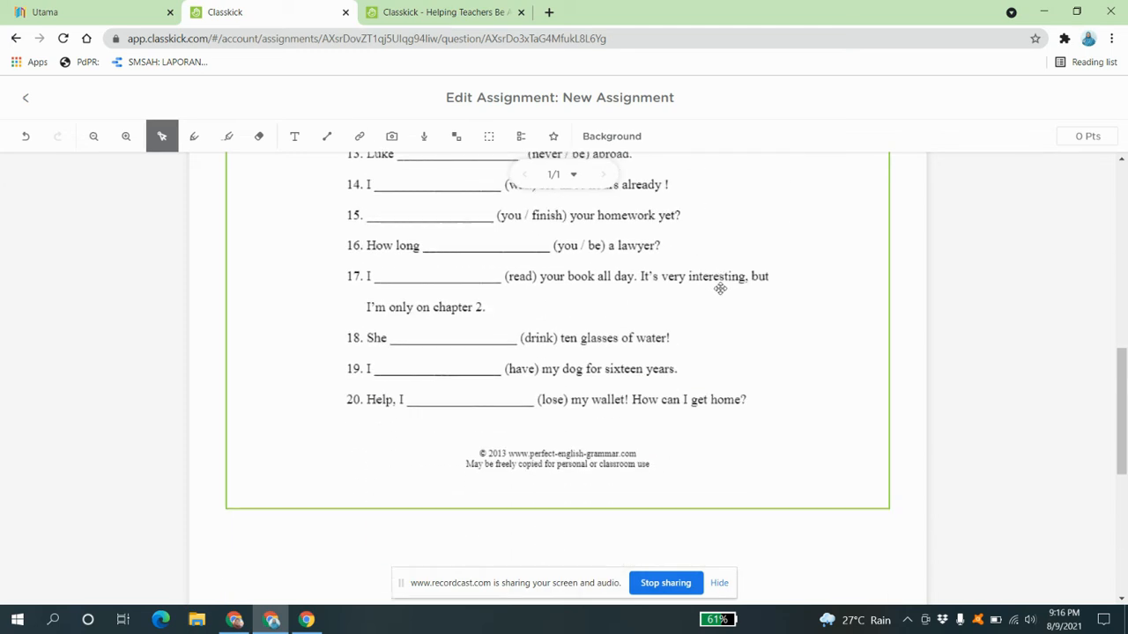
scroll(720, 291, "down", 2)
scroll(720, 305, "up", 4)
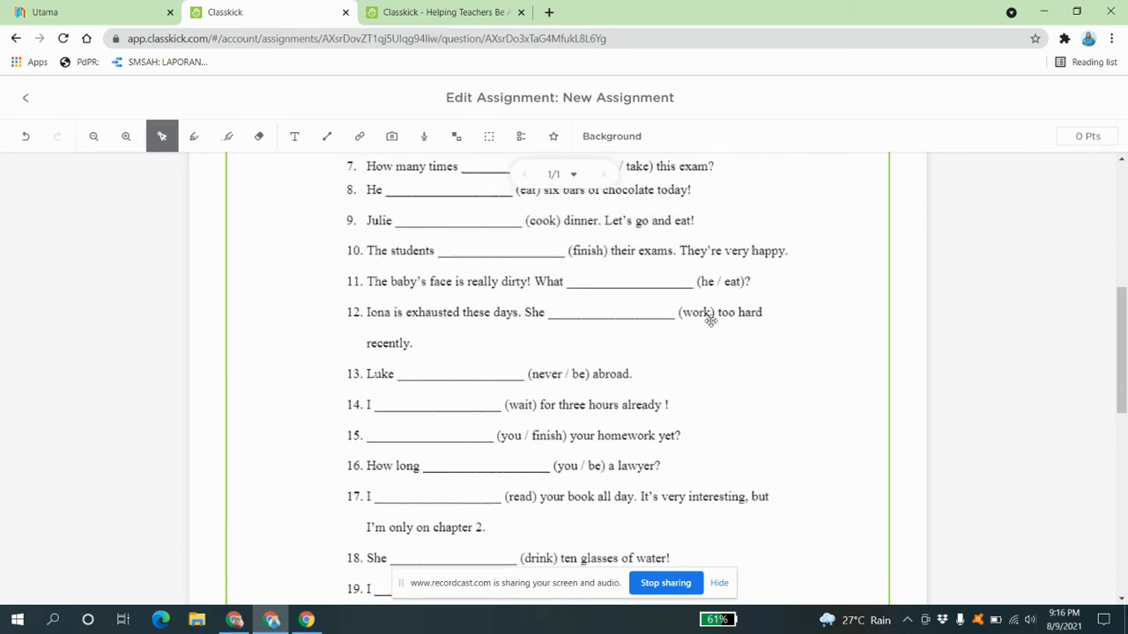
scroll(710, 321, "up", 5)
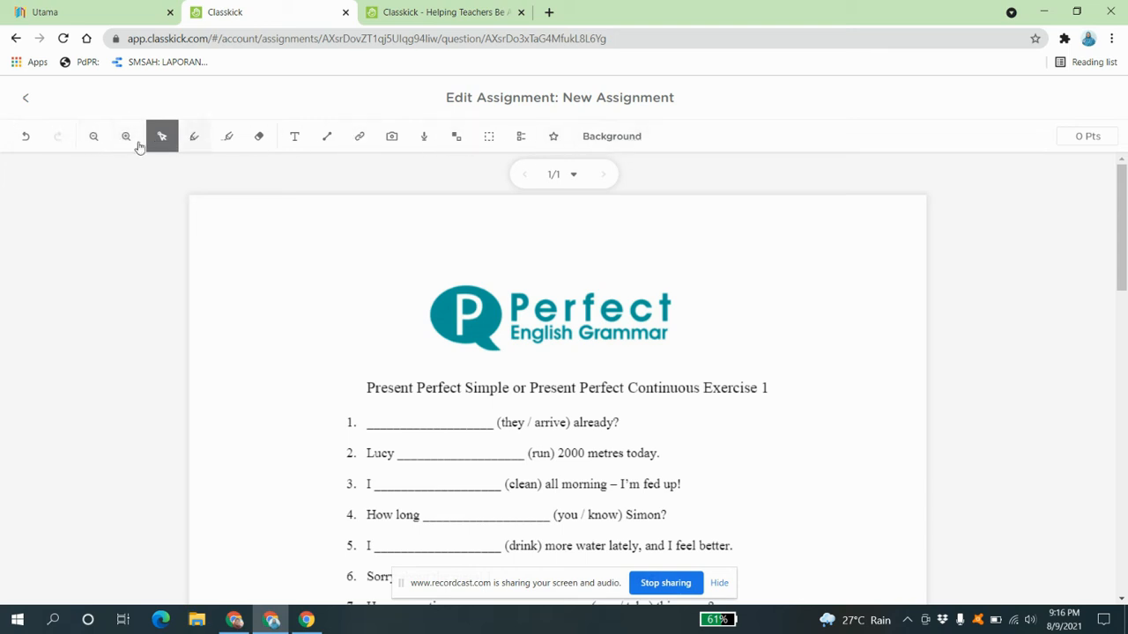
left_click(593, 287)
left_click(151, 214)
left_click(376, 264)
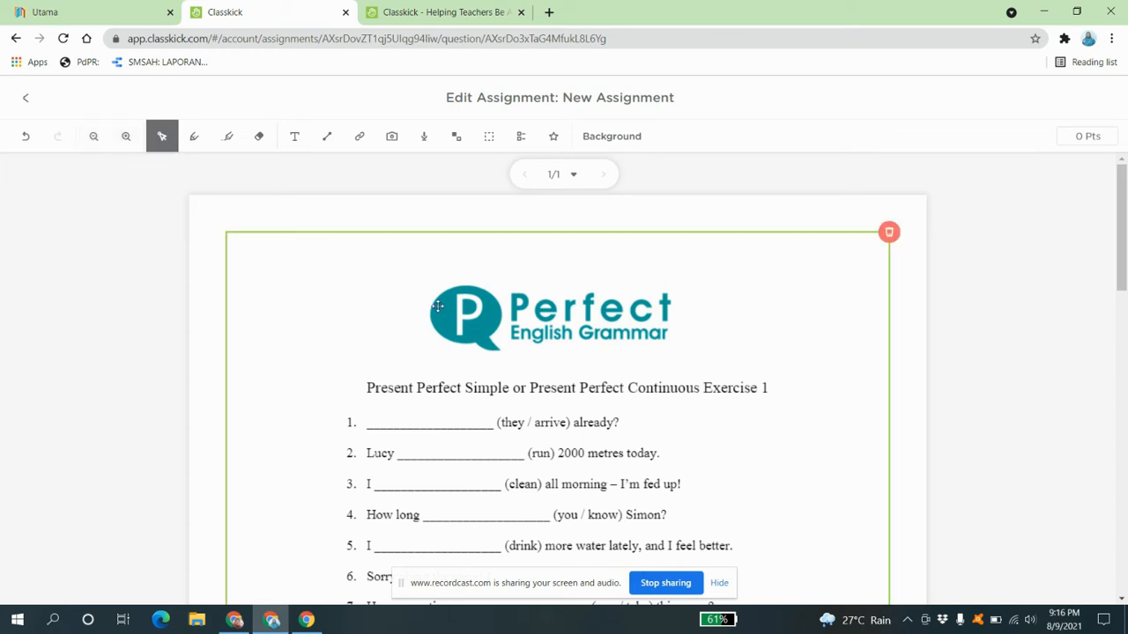
Step: Try a yellow highlighter stroke across the middle of the exercise title and undo it
left_click(231, 142)
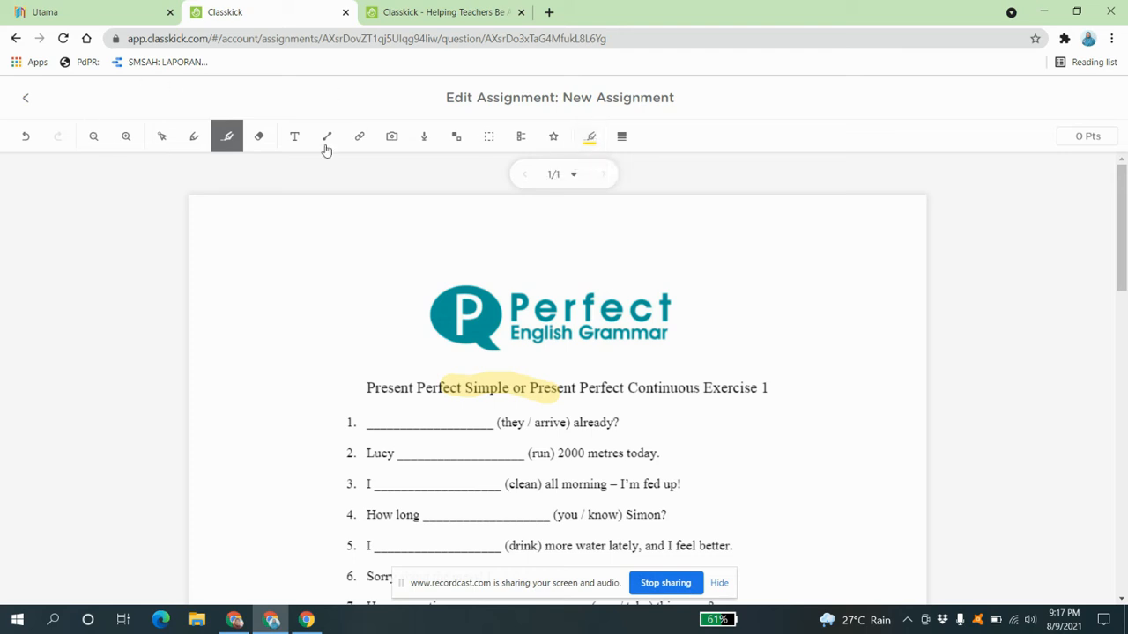
left_click(25, 139)
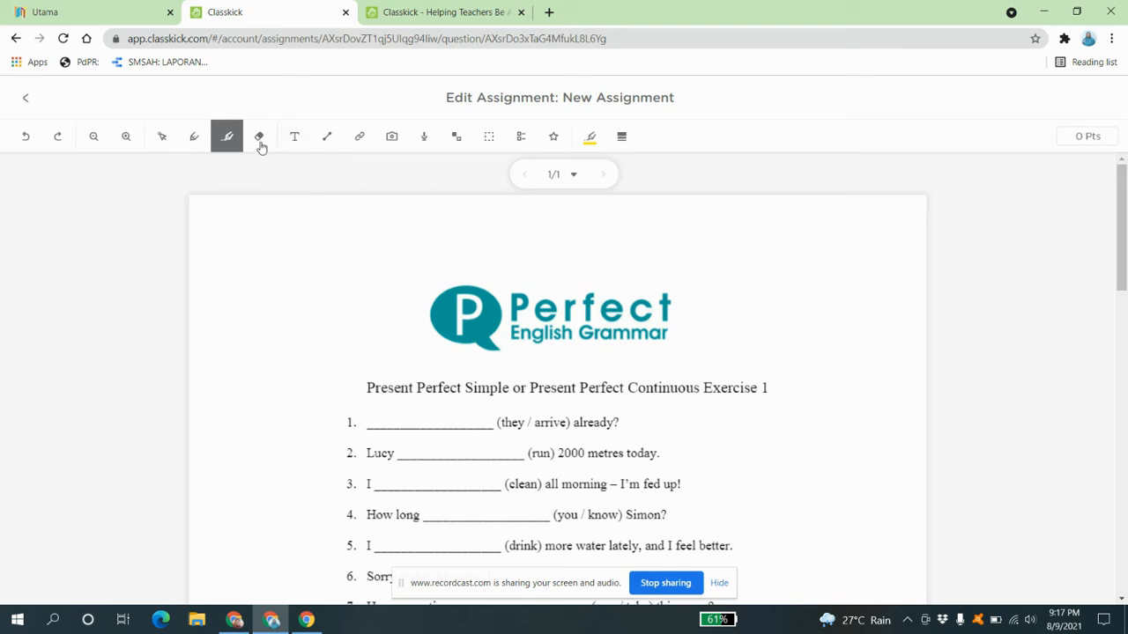
Step: Try a text box reading "xxxv" over the blank of question 1 and delete it
left_click(294, 136)
left_click_drag(369, 403, 485, 432)
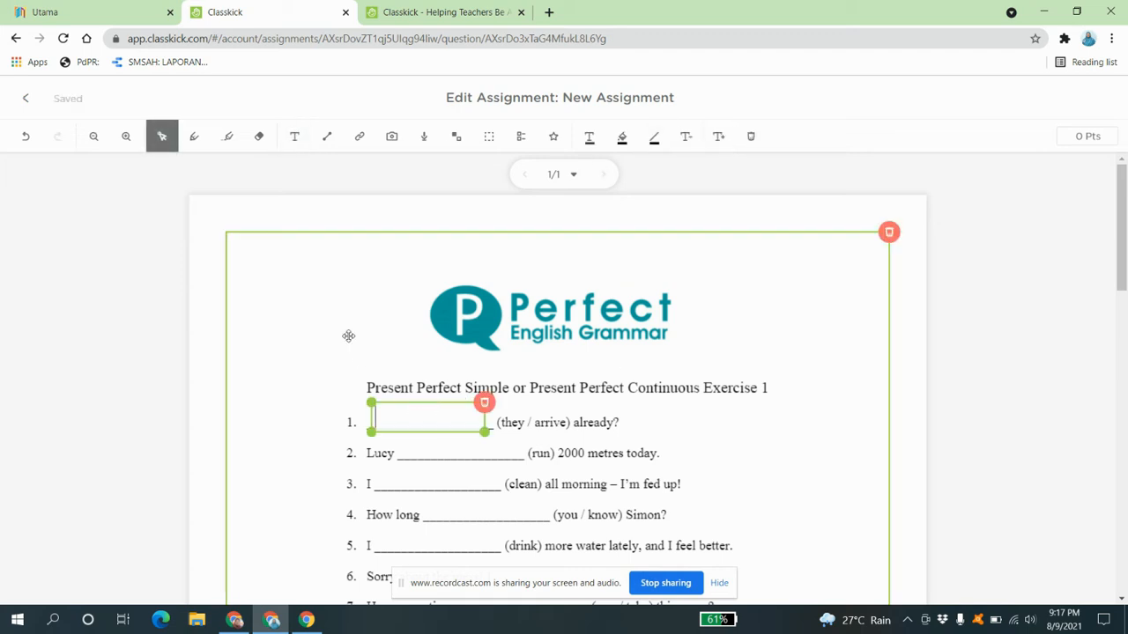
type("xxxv")
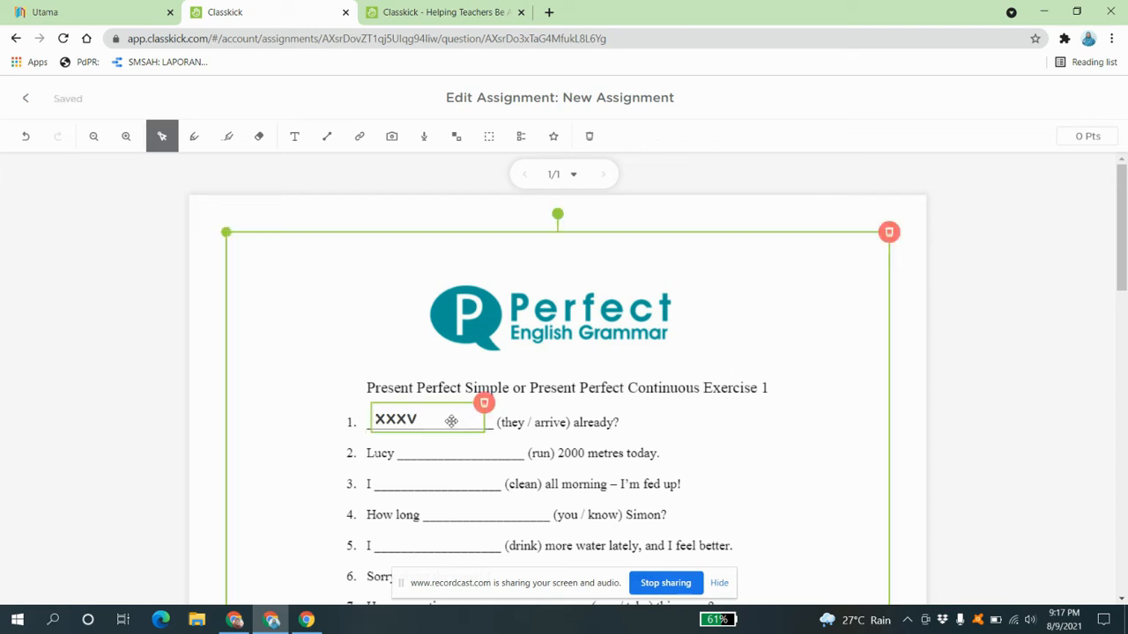
left_click(486, 403)
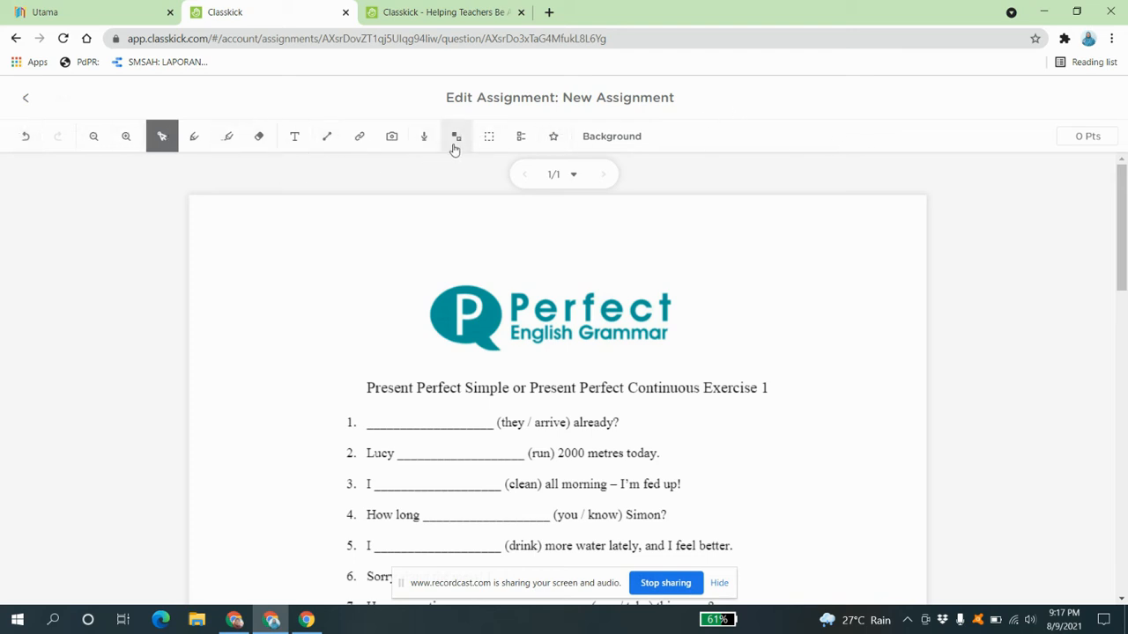
Step: Try a teal background colour on the worksheet slide and undo it
left_click(643, 141)
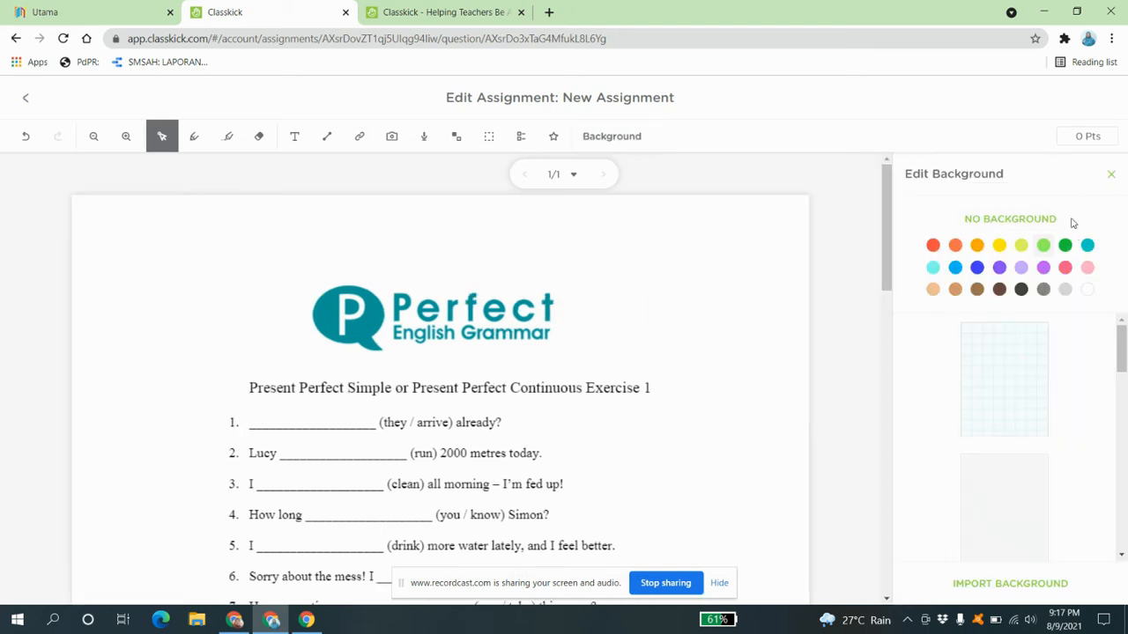
left_click(1088, 245)
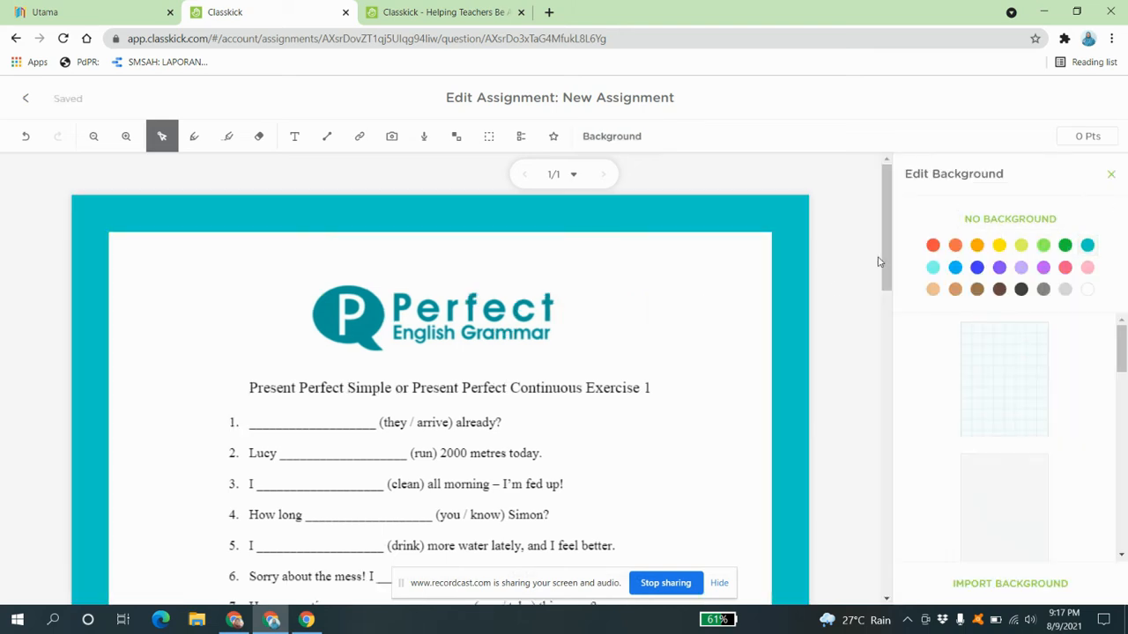
left_click(1109, 177)
left_click(29, 141)
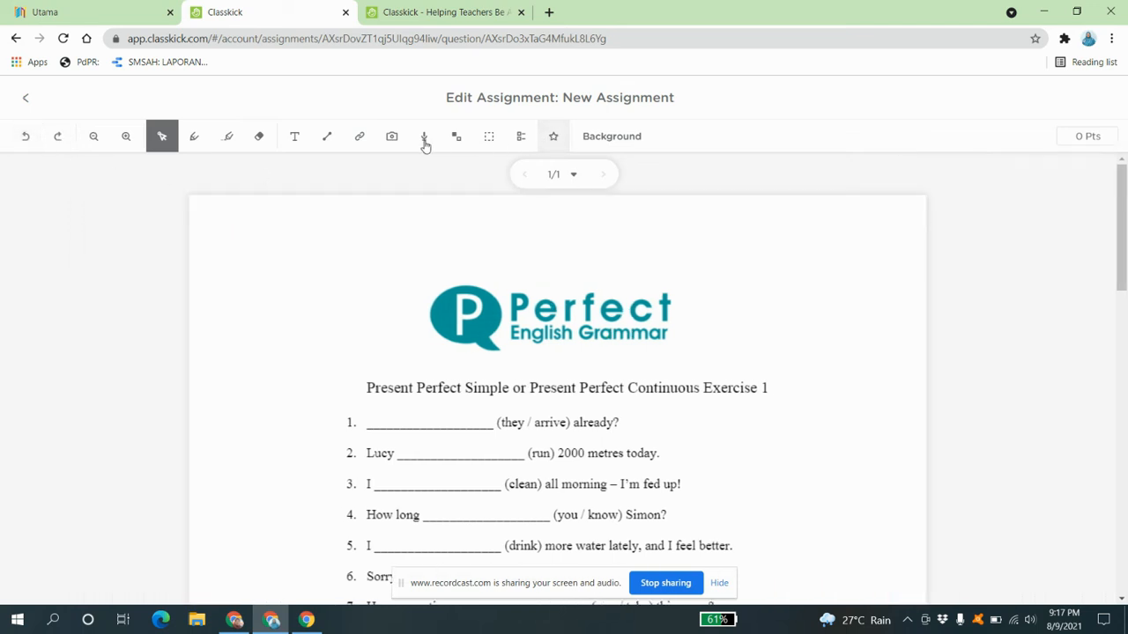
Step: View the form for adding a URL or YouTube/Vimeo link, close it without adding anything, and look over the worksheet
left_click(360, 141)
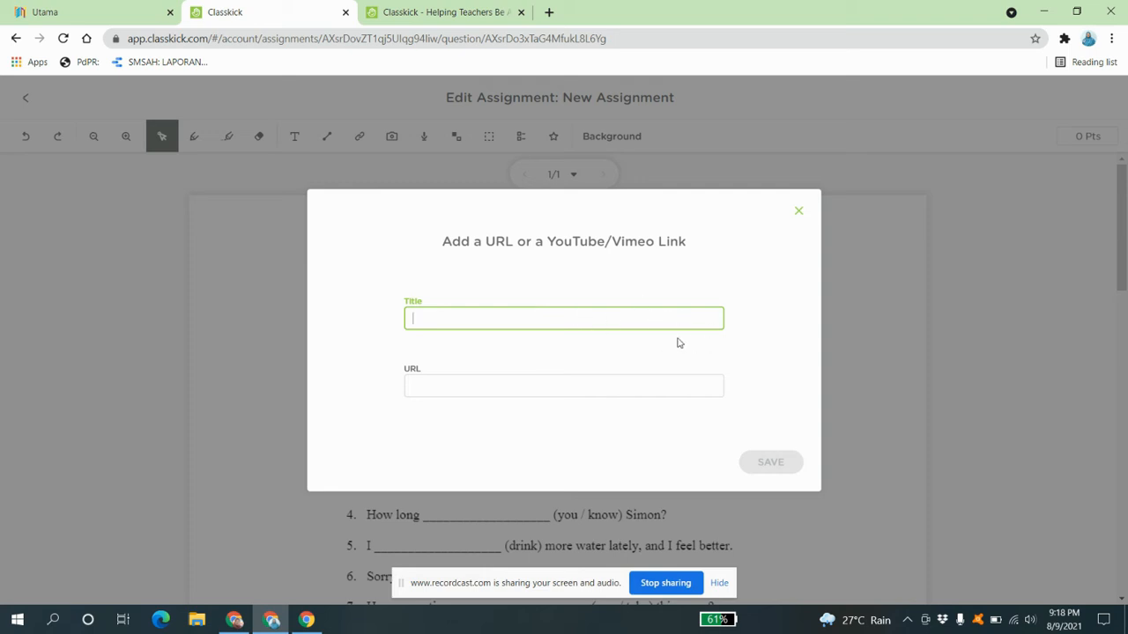
left_click(799, 215)
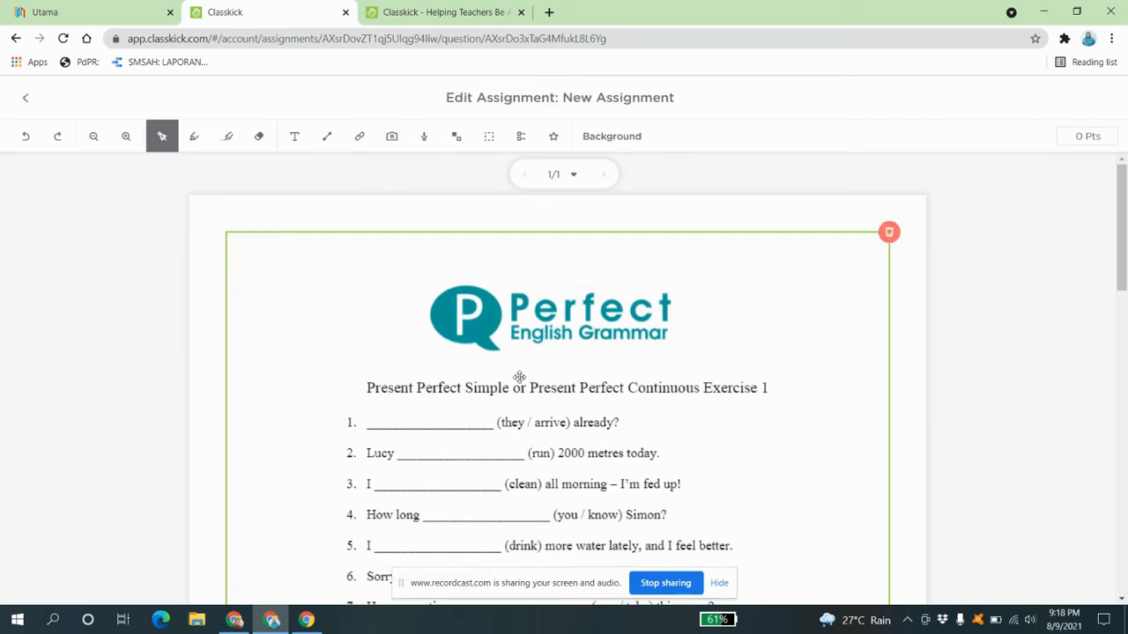
scroll(519, 374, "down", 2)
scroll(520, 364, "down", 4)
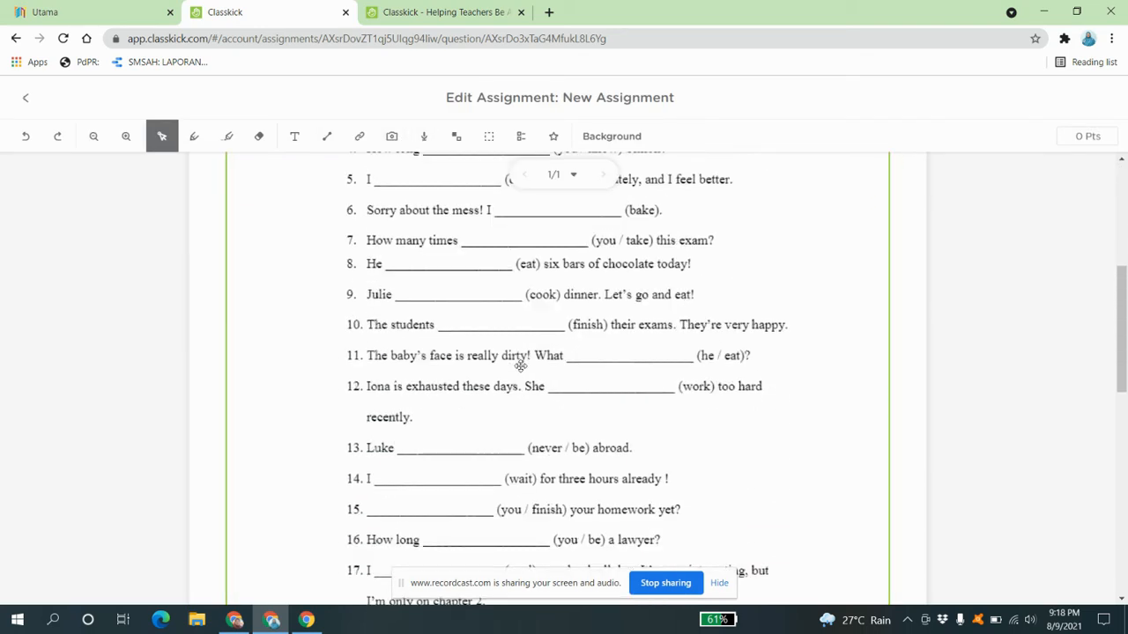
Step: Add a blank second slide to the assignment and open it for editing
left_click(25, 98)
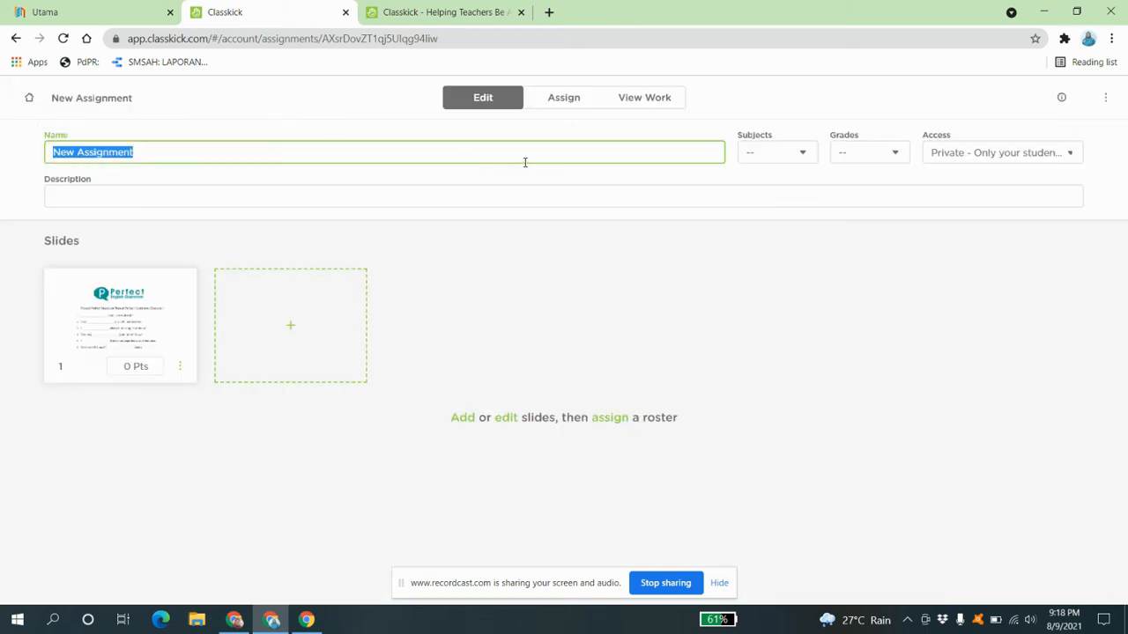
left_click(276, 329)
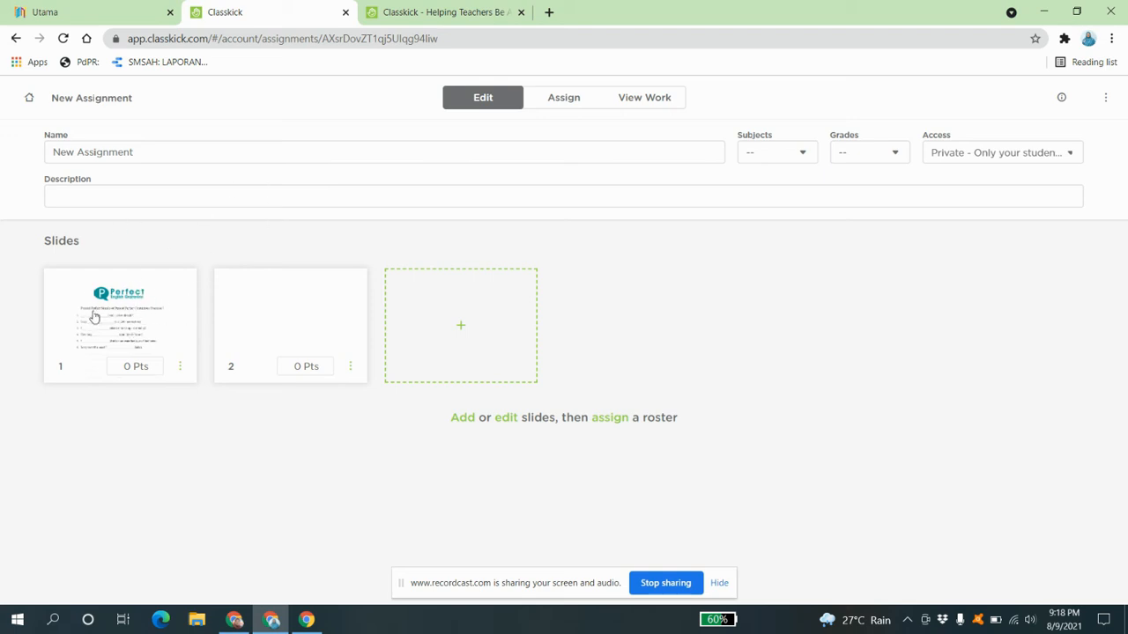
left_click(256, 323)
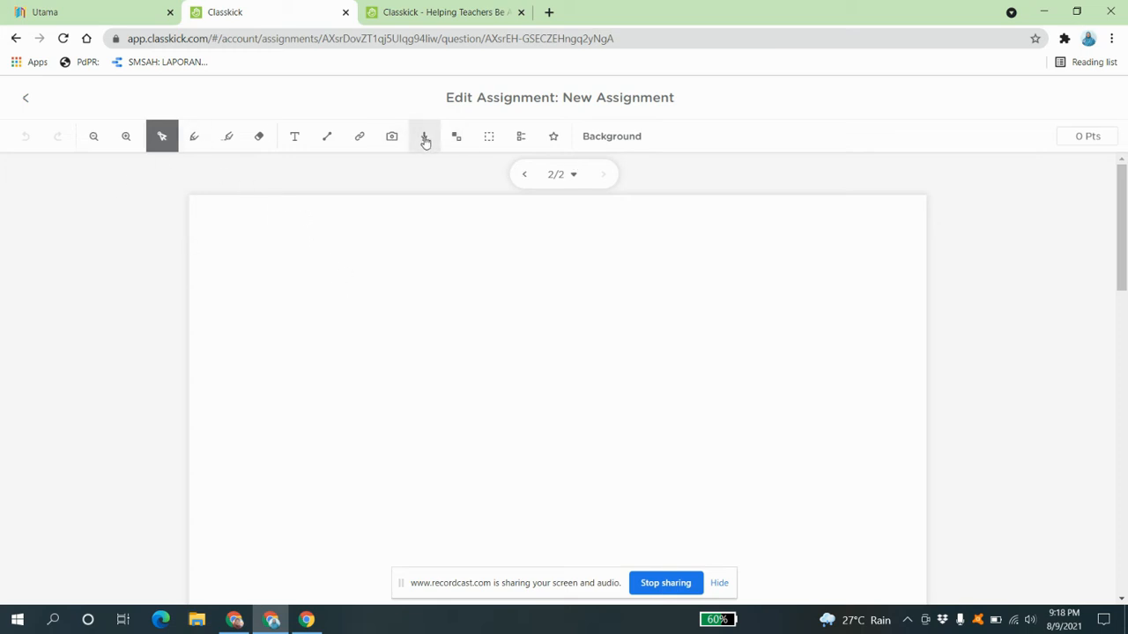
Step: View the example of images that students can move and rotate, without selecting a file
left_click(457, 136)
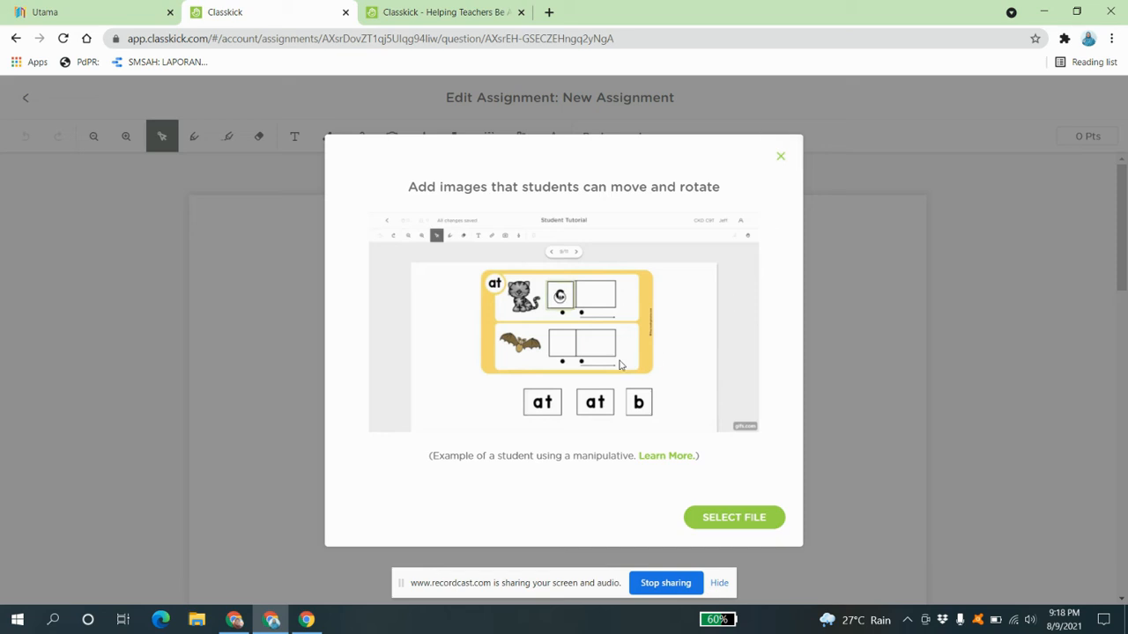
left_click(779, 159)
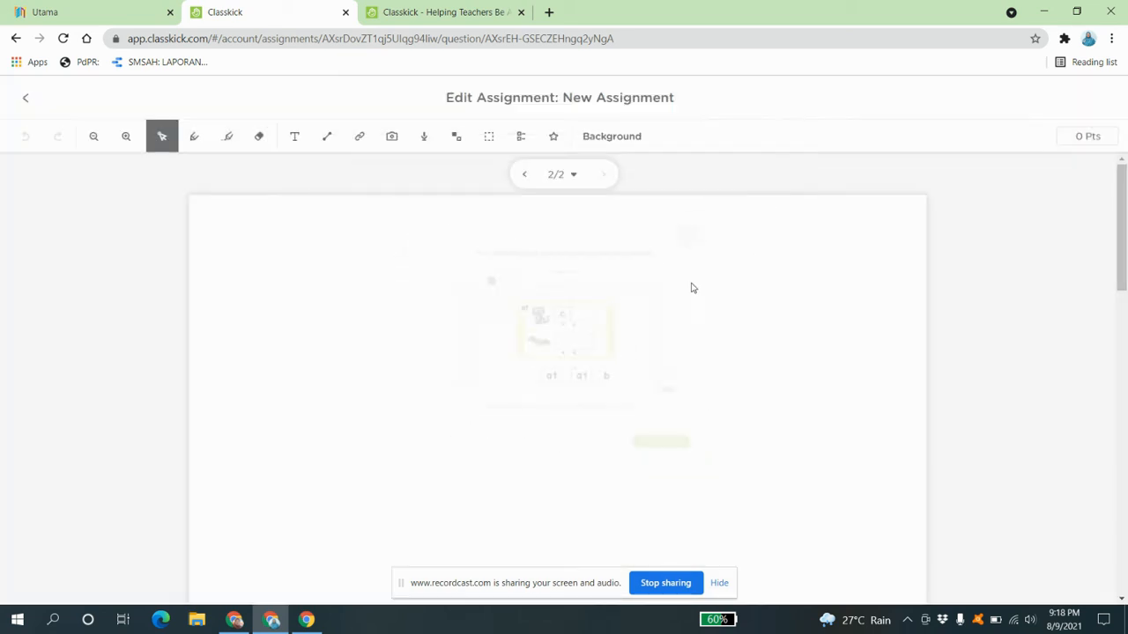
Step: Place a fill-in-the-blank box on the upper part of slide 2 and add the text "I have ______ my best" inside it
left_click(490, 139)
left_click_drag(346, 287, 614, 411)
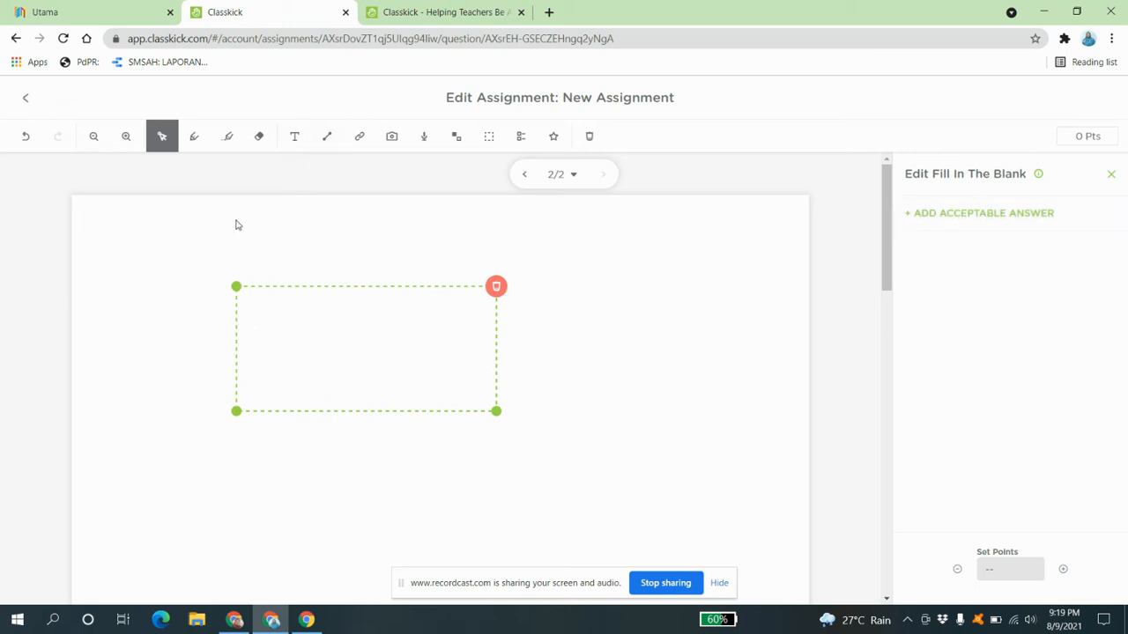
left_click(294, 135)
left_click_drag(370, 306, 601, 373)
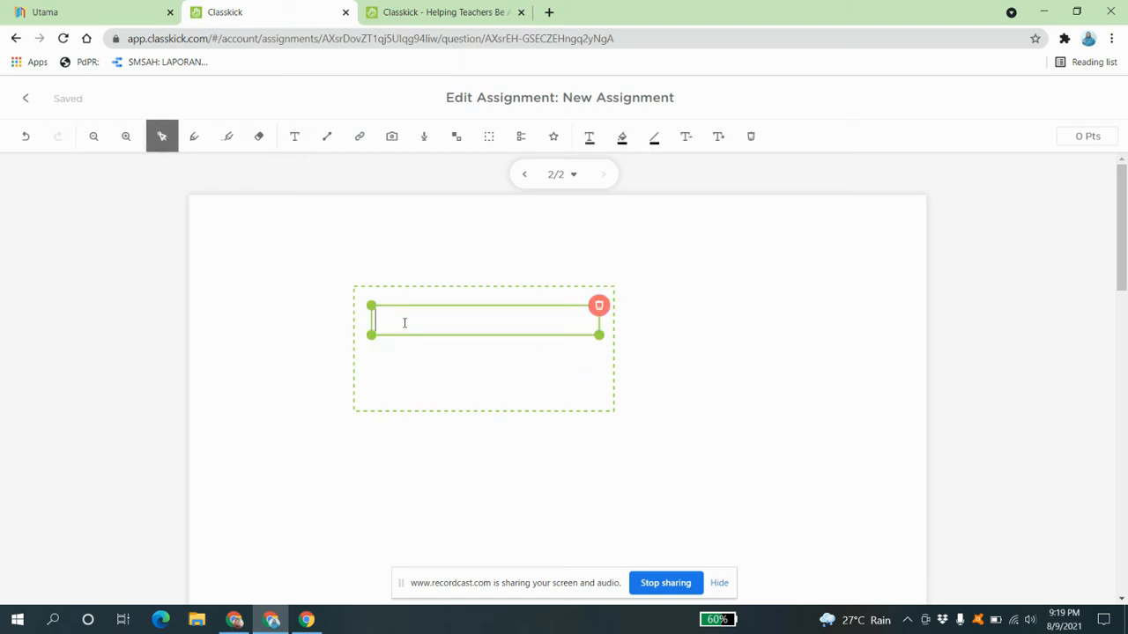
left_click(404, 323)
type("----")
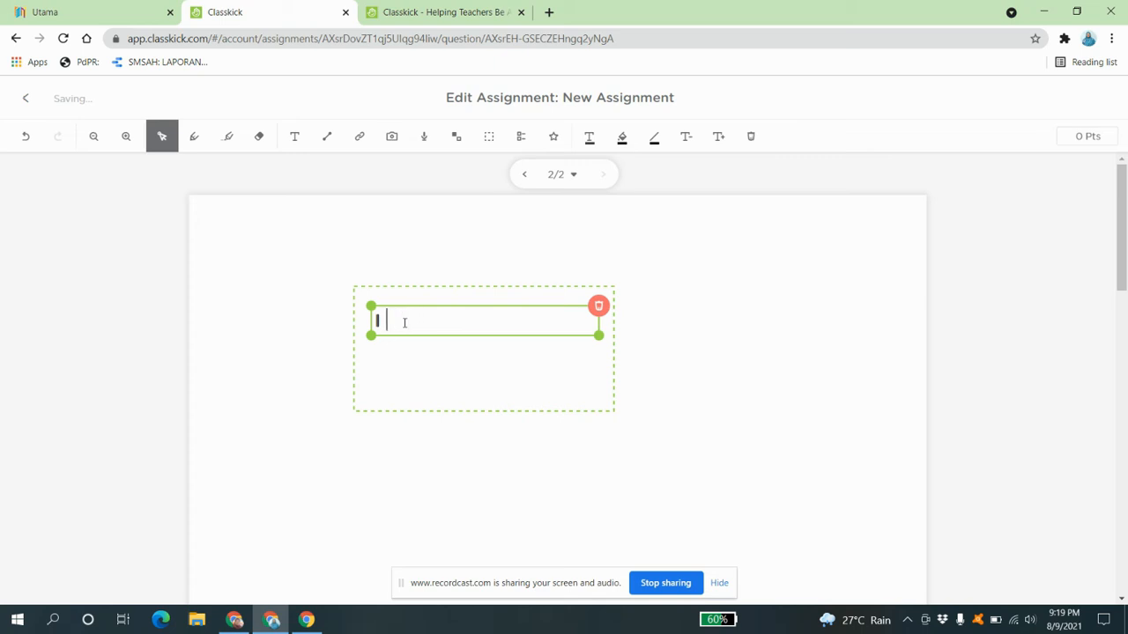
type("I have ______ my best")
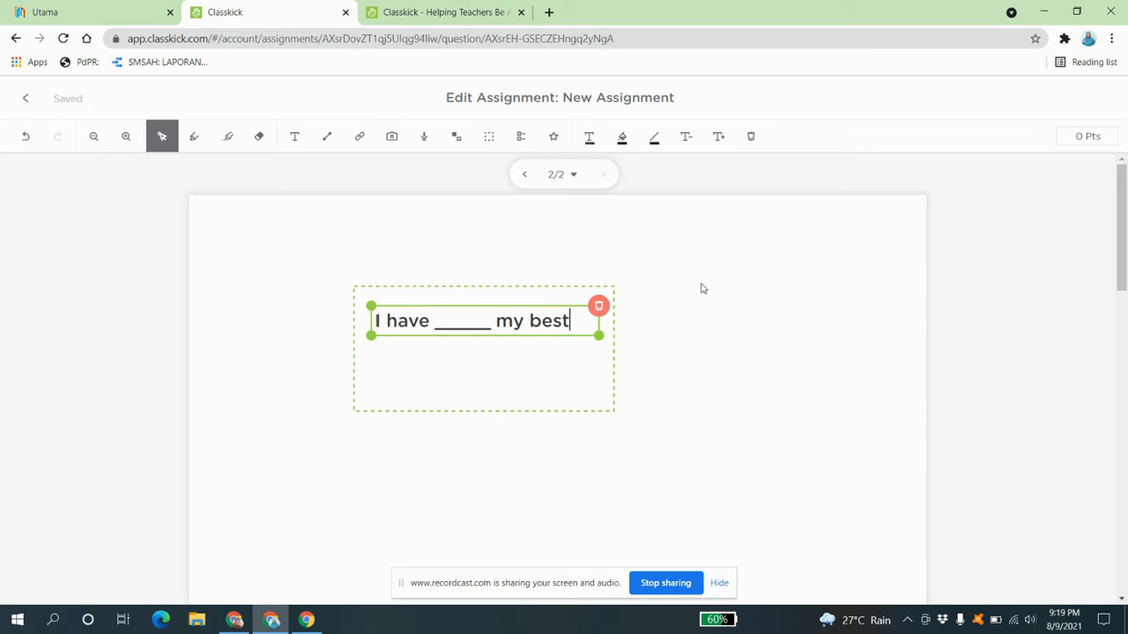
left_click(687, 374)
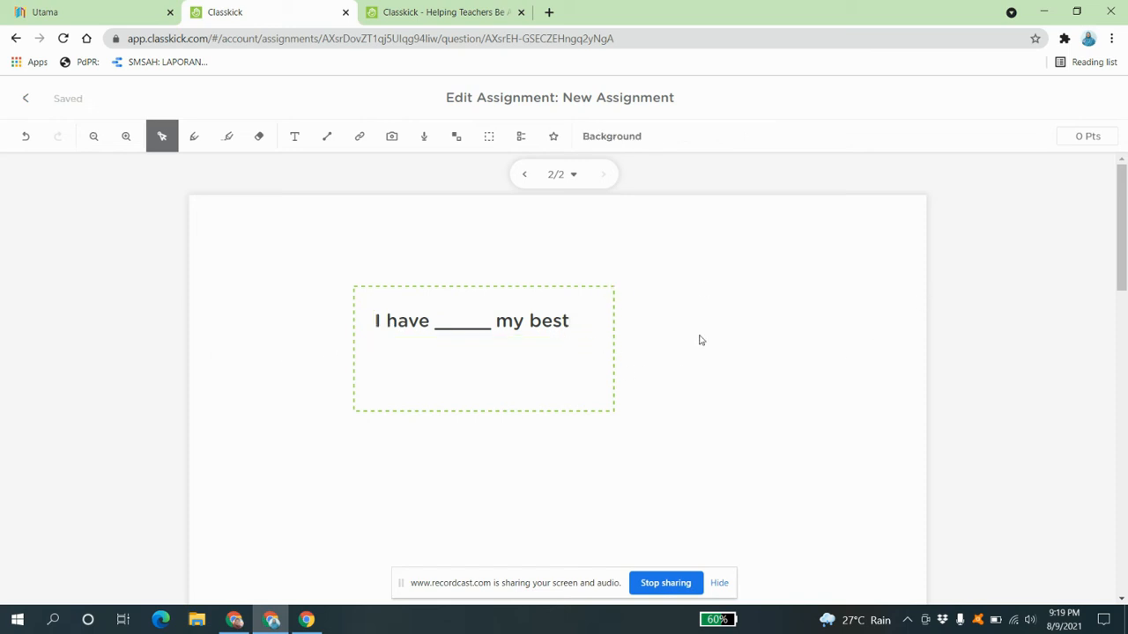
Step: Give the fill-in-the-blank box the acceptable answers "tried" and "done" and set it to 1 point
left_click(558, 357)
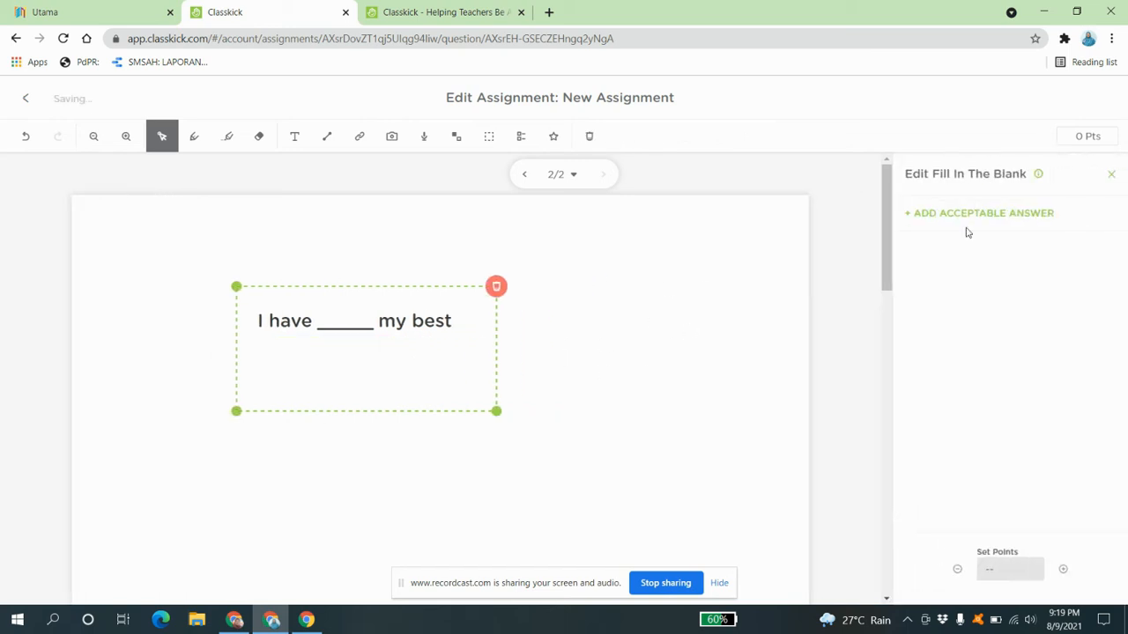
left_click(946, 222)
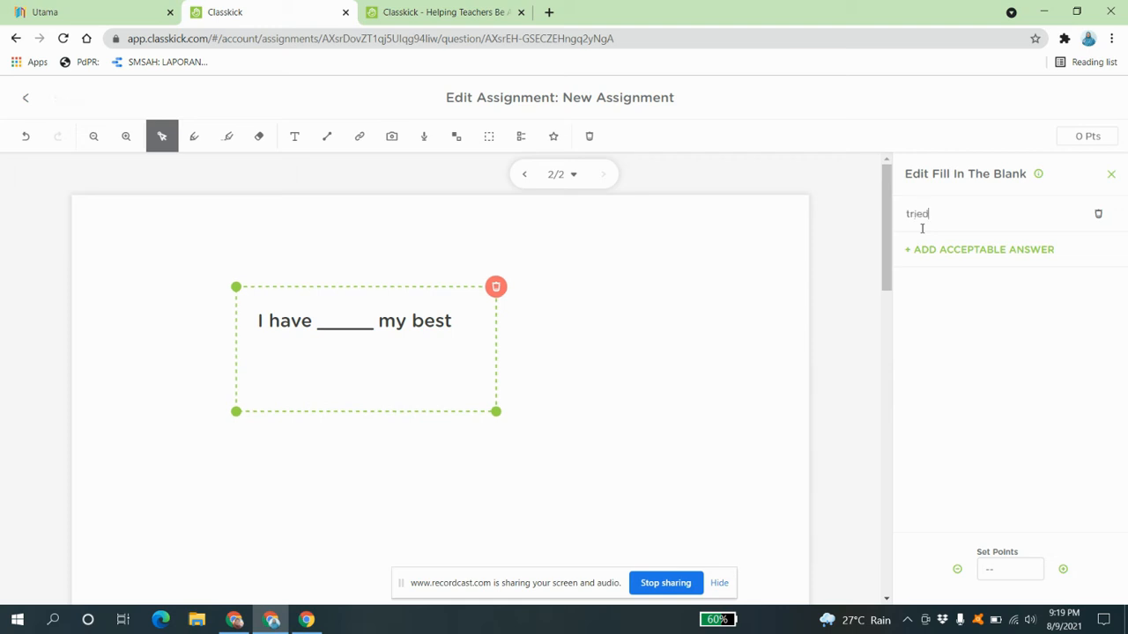
left_click(921, 249)
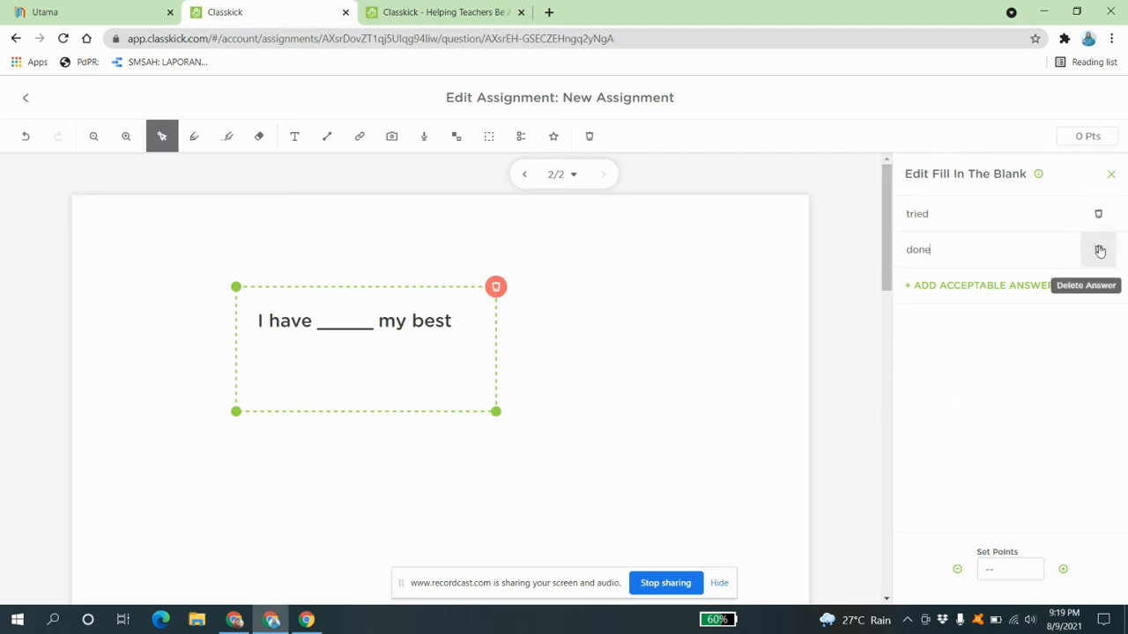
left_click(991, 566)
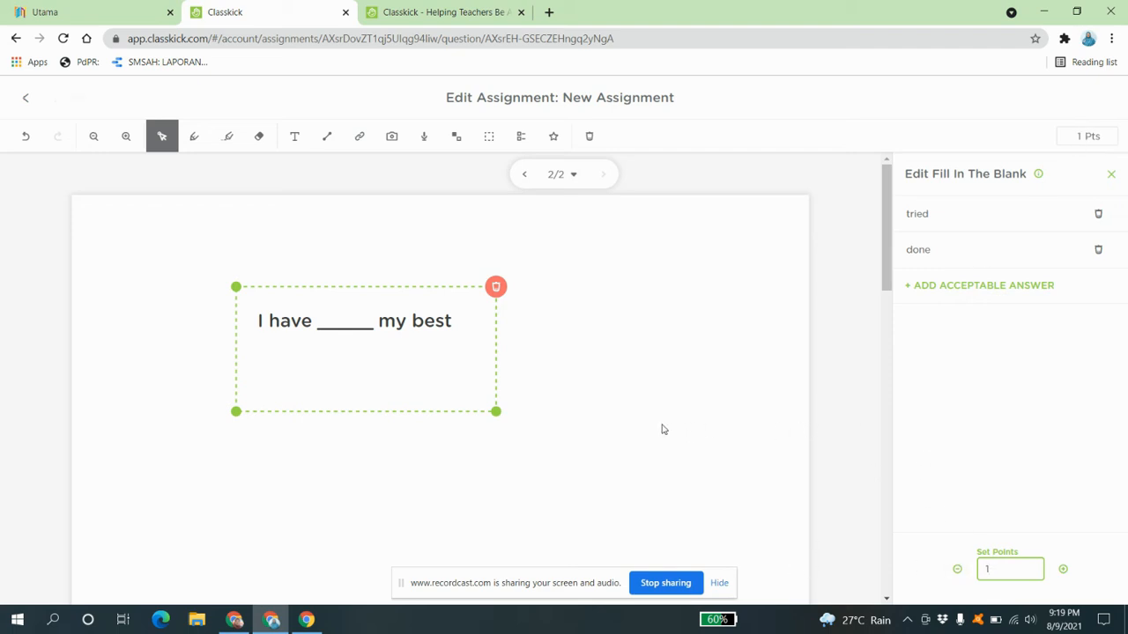
left_click(618, 397)
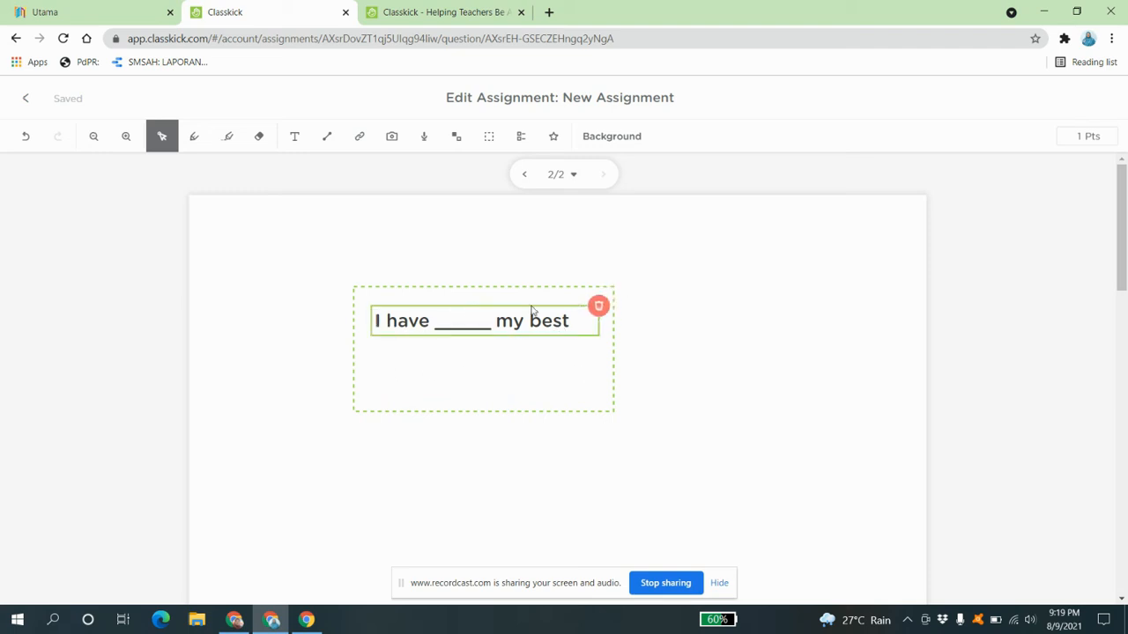
Step: Record an audio clip of about 10 seconds, place it beside the fill-in-the-blank box, and play it back
scroll(637, 438, "down", 2)
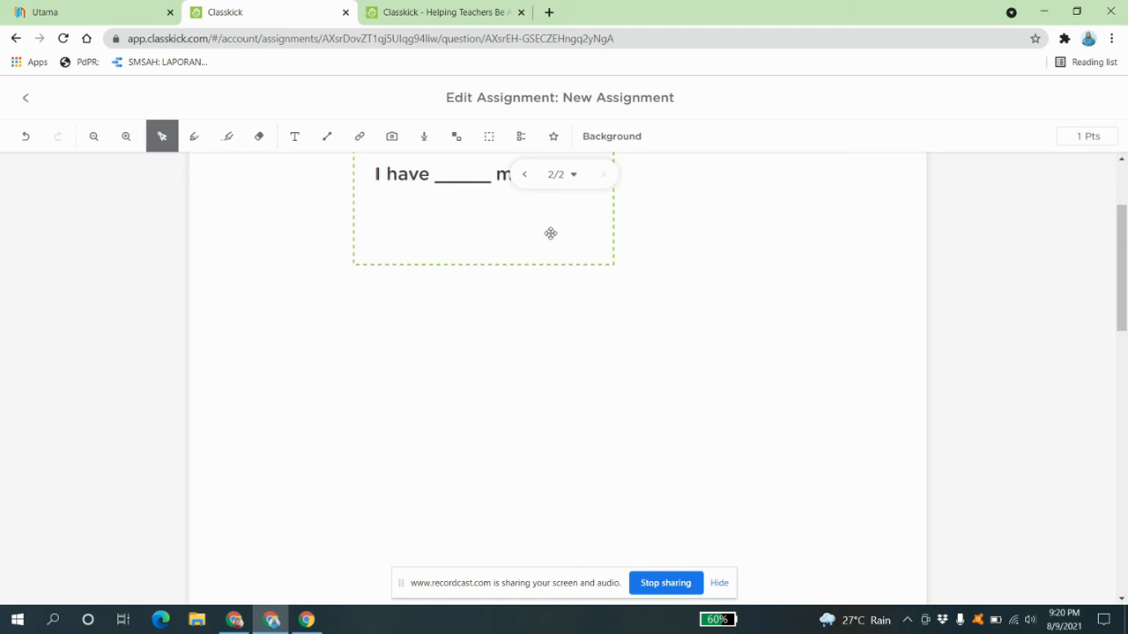
left_click(425, 136)
left_click(1005, 418)
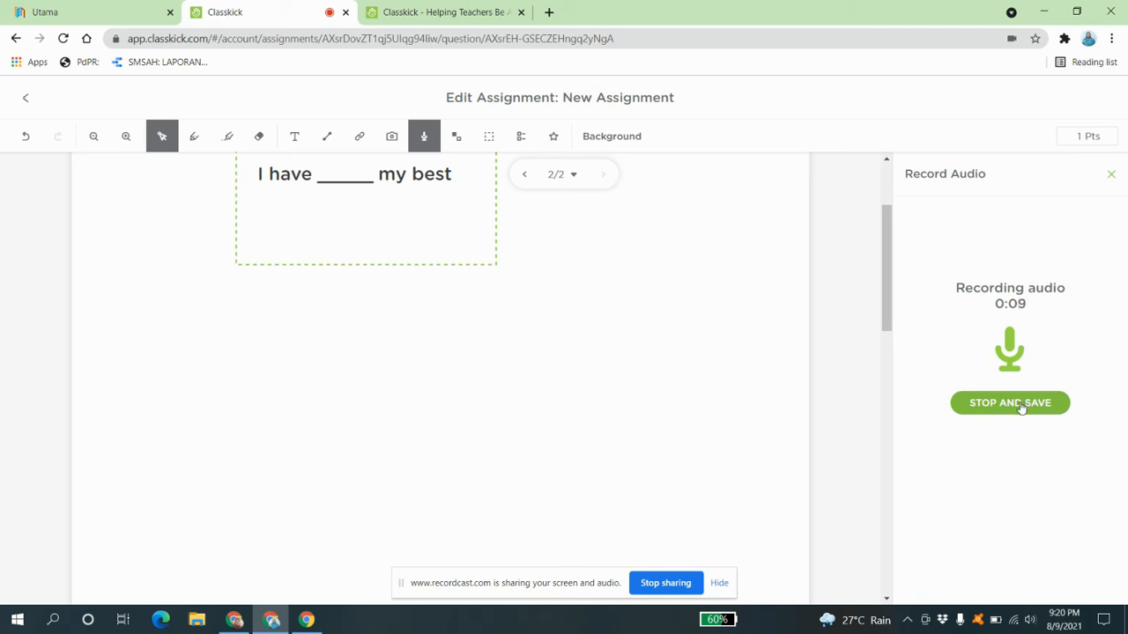
left_click(1021, 405)
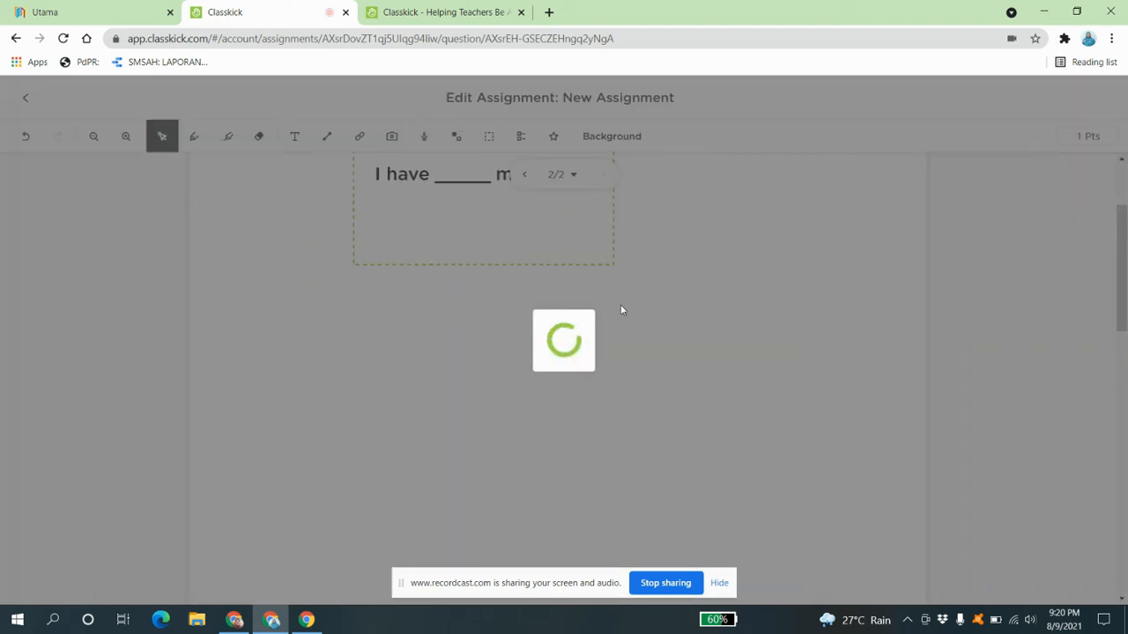
scroll(645, 331, "up", 1)
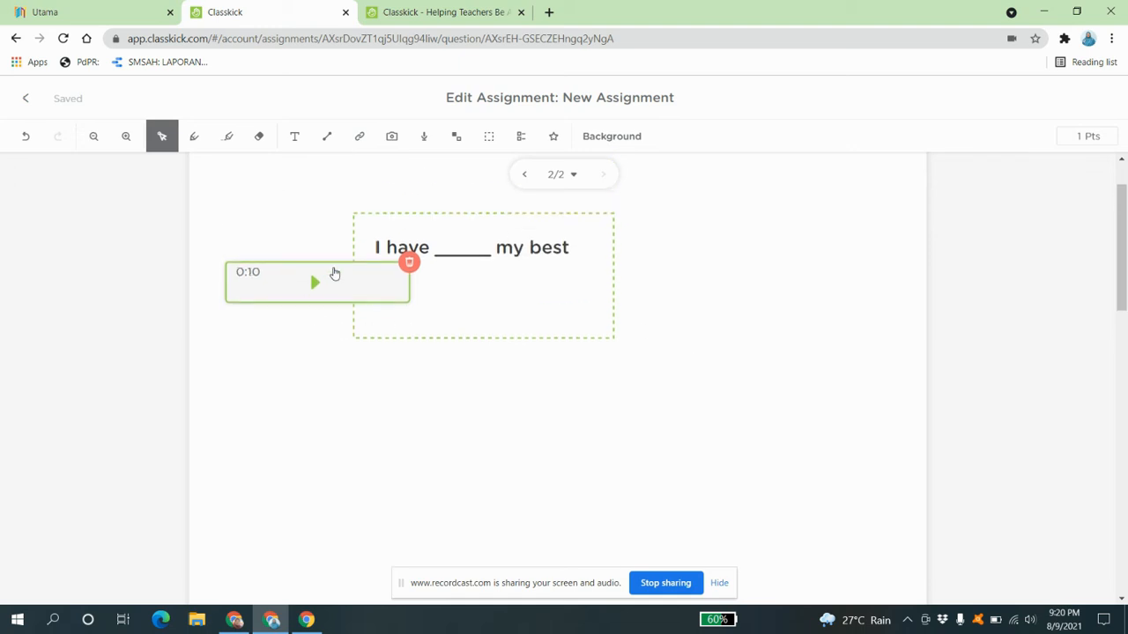
left_click_drag(332, 274, 760, 229)
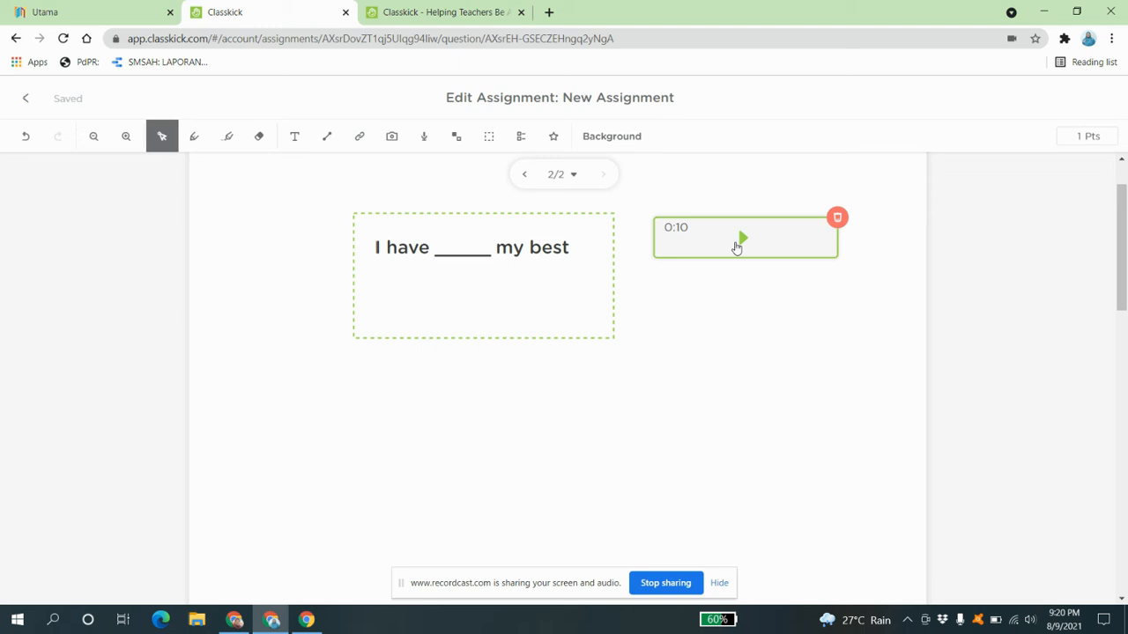
left_click(742, 243)
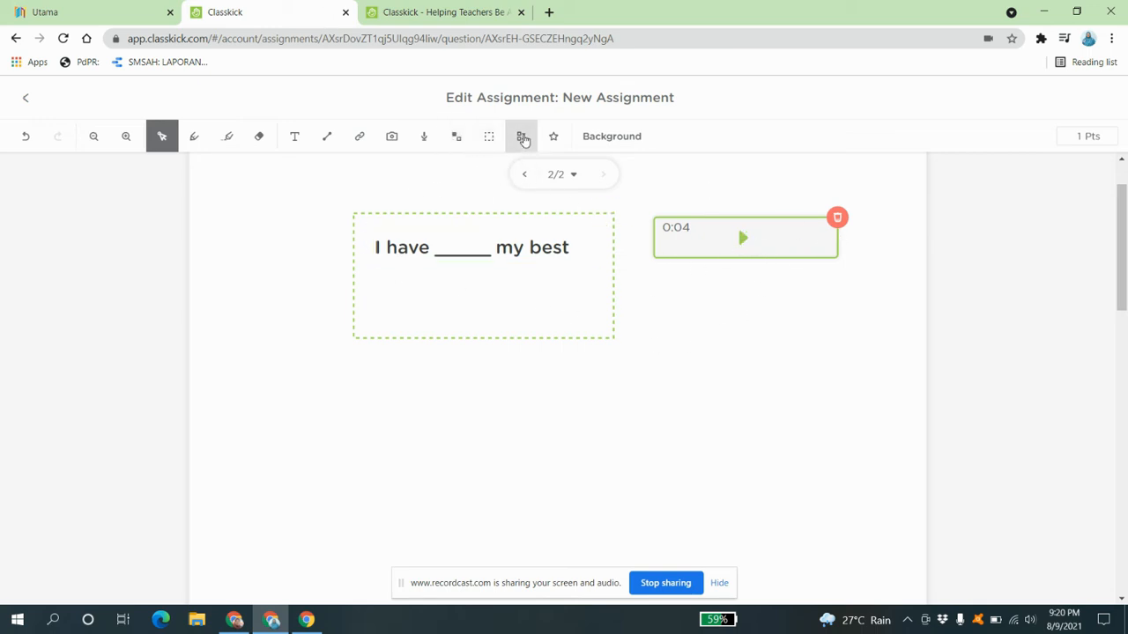
Step: Add a multiple choice question with A as the correct answer and 1 point, and place it below the audio clip
left_click(521, 138)
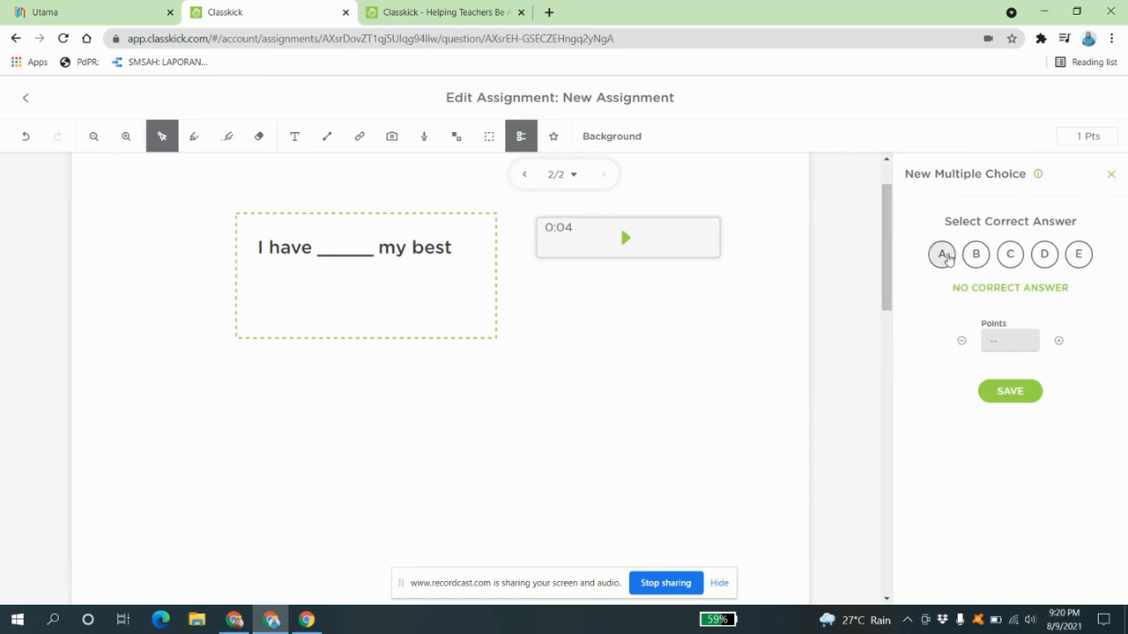
left_click(943, 255)
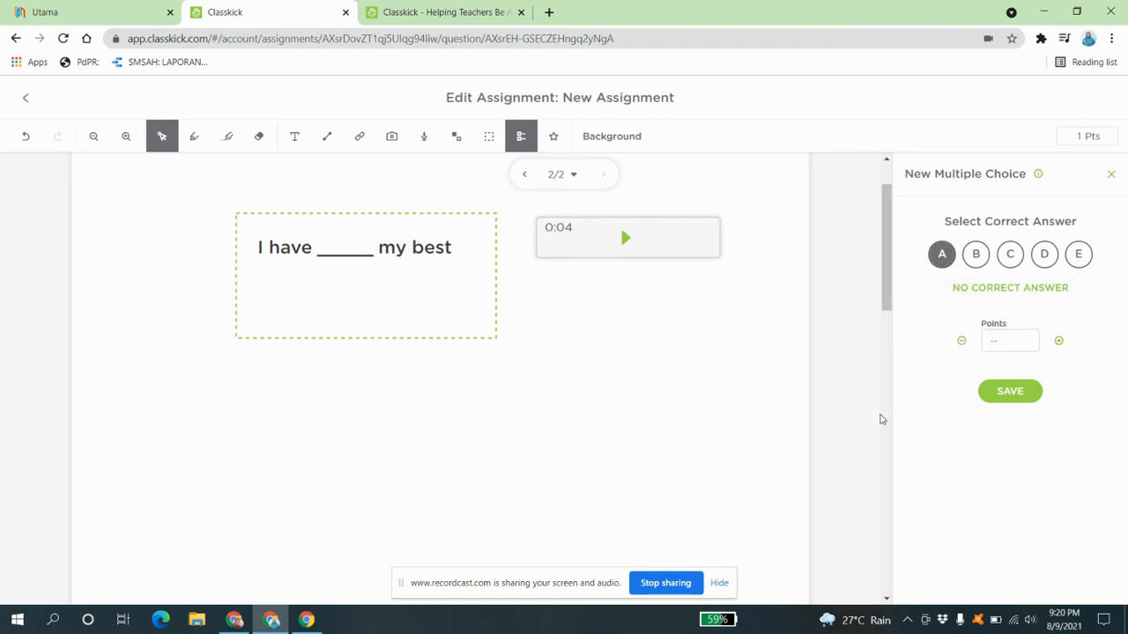
left_click(995, 340)
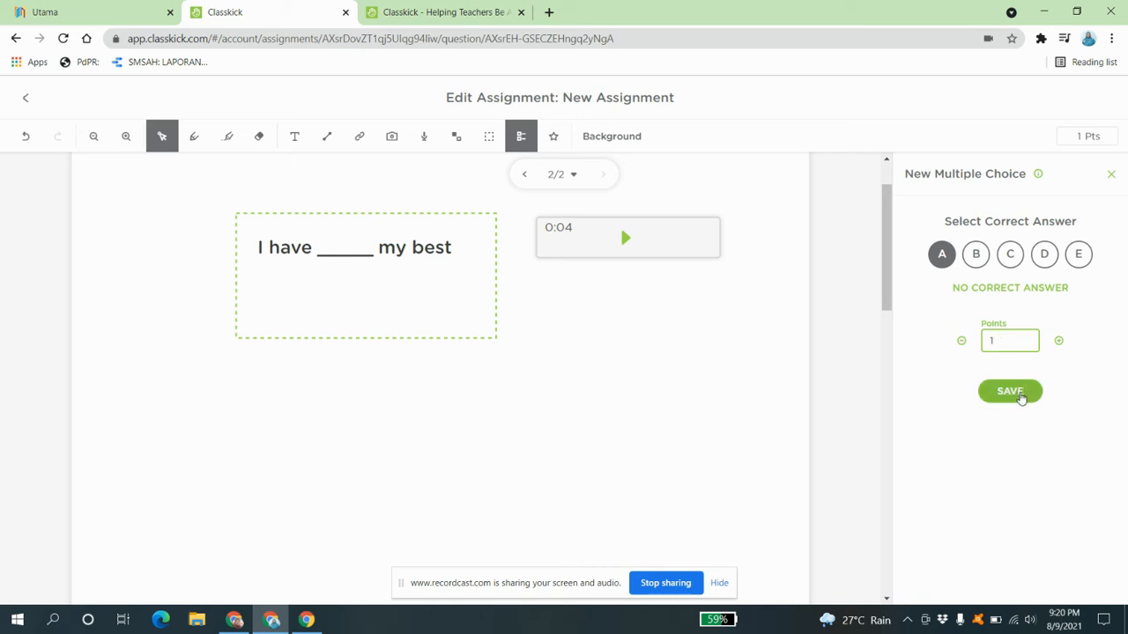
left_click(1020, 399)
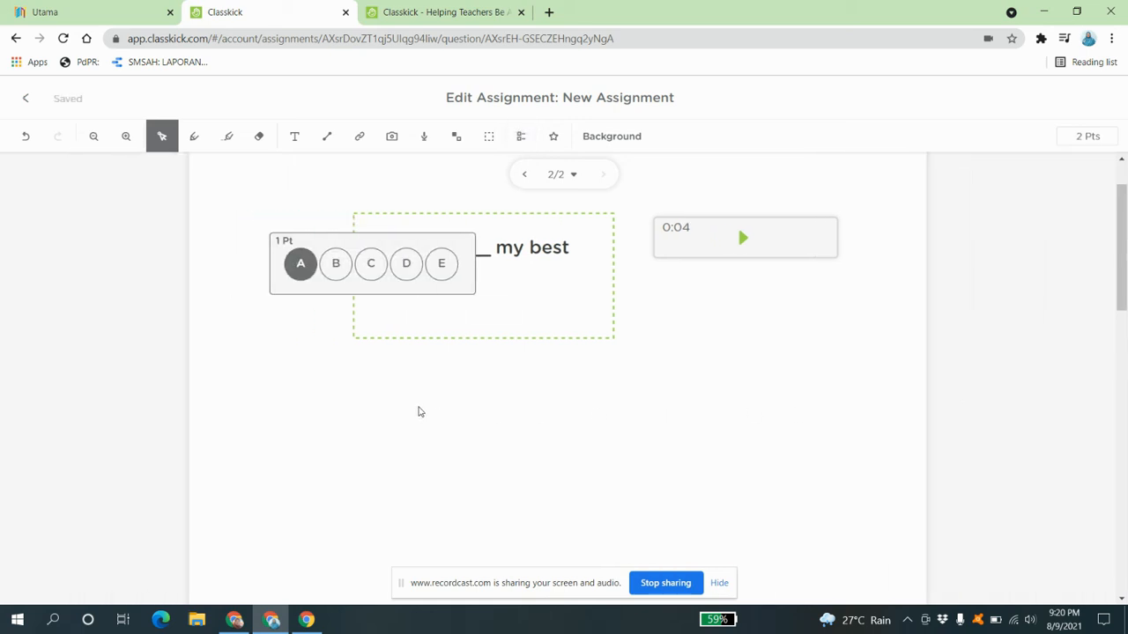
left_click_drag(355, 241, 725, 412)
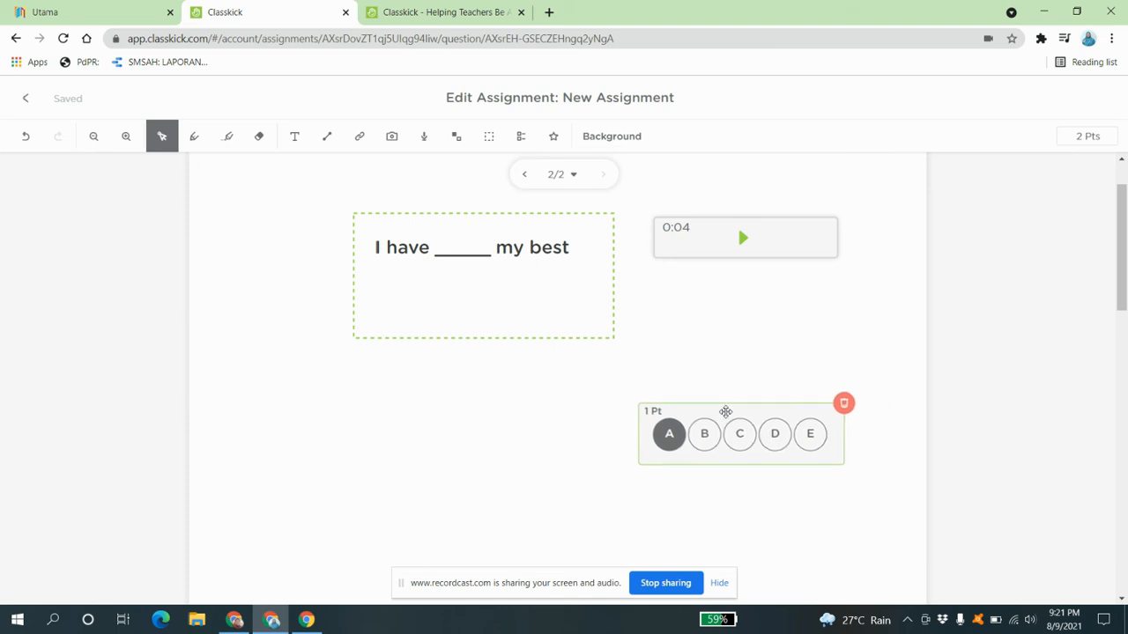
scroll(365, 431, "down", 3)
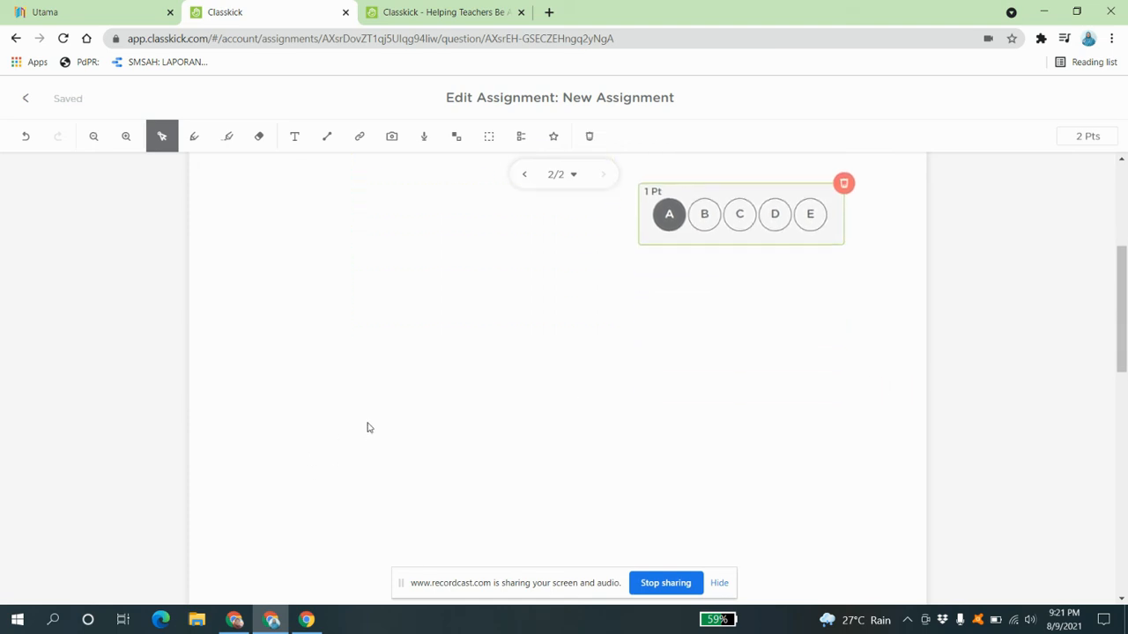
scroll(401, 366, "up", 2)
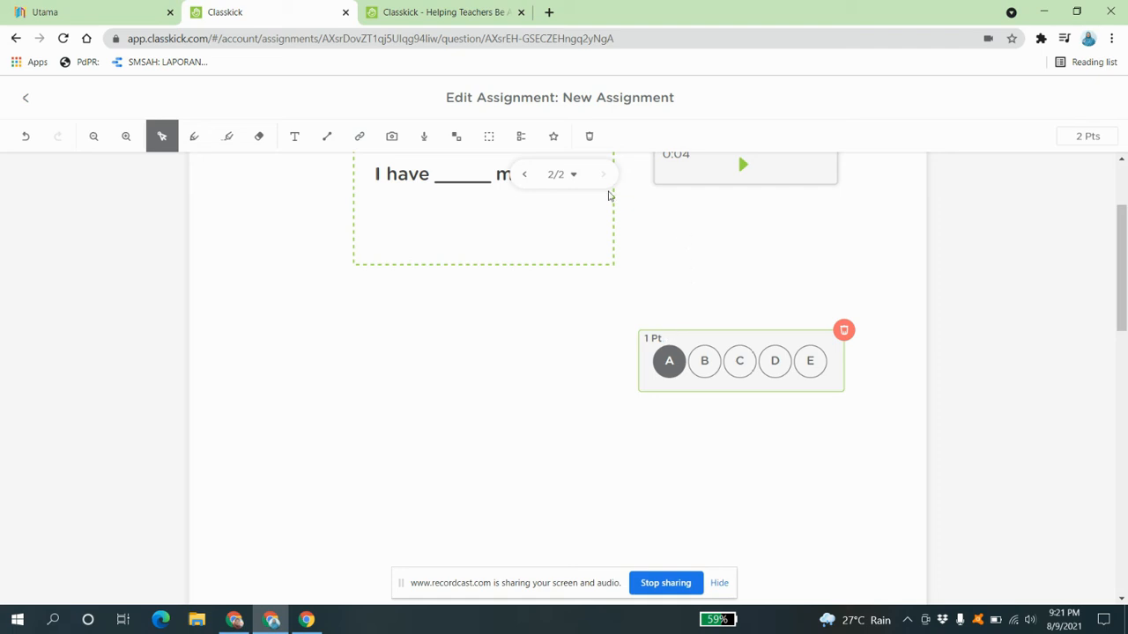
left_click(521, 136)
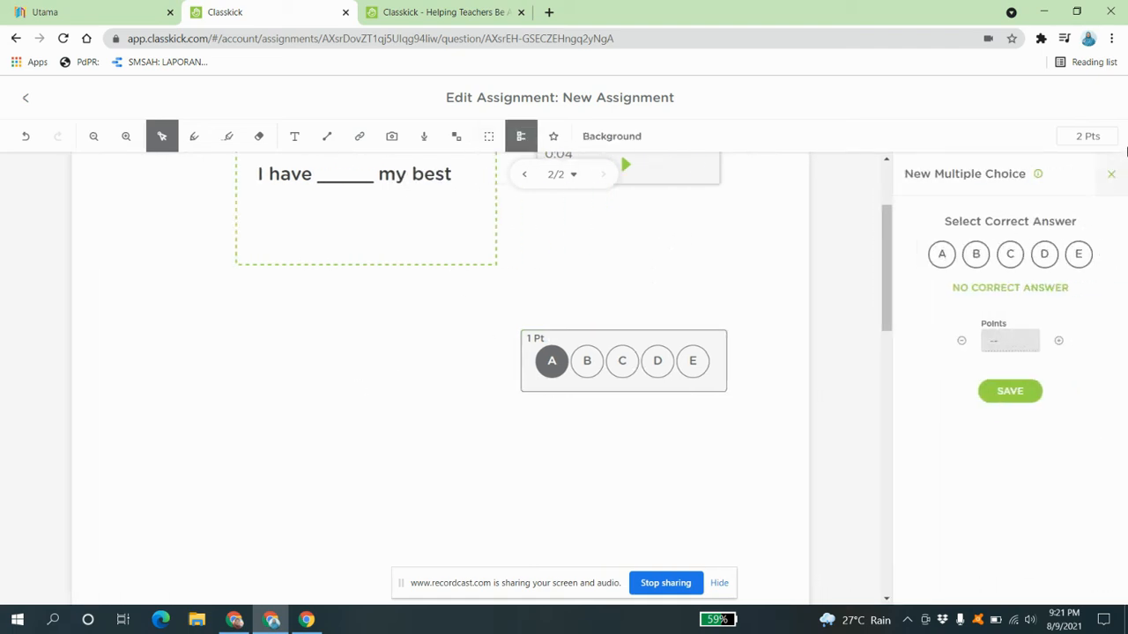
left_click(1111, 174)
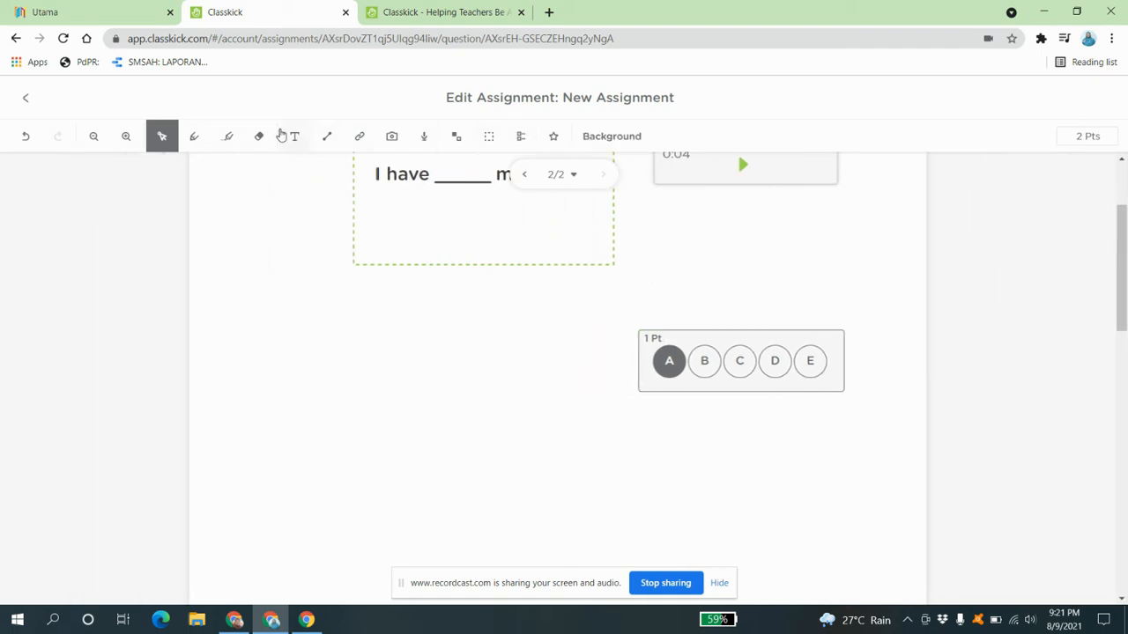
Step: Add a text box beside the multiple choice question on slide 2 reading "I have ______ my best. Prefect tense is"
left_click(290, 136)
left_click_drag(280, 308, 591, 406)
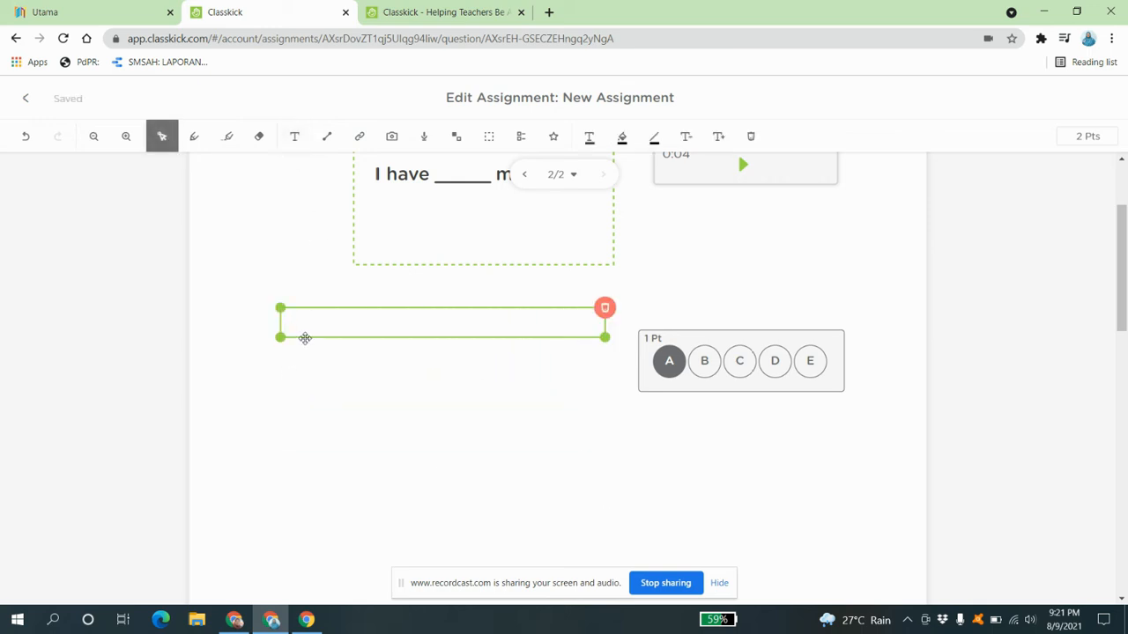
type("I have ______ my best.")
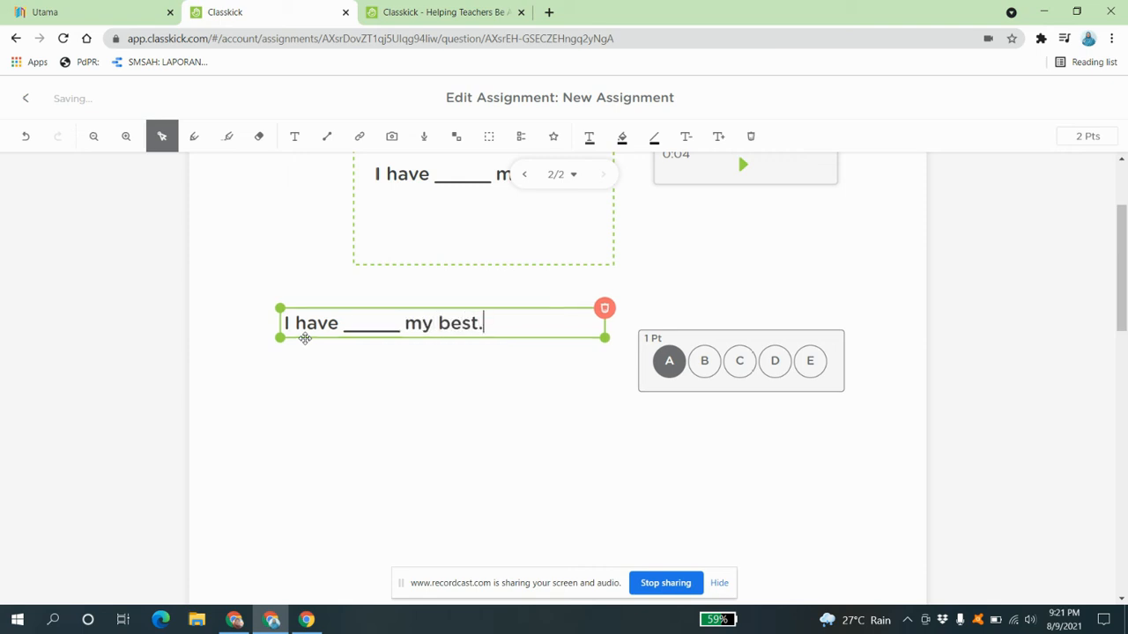
type(" Prefect tens")
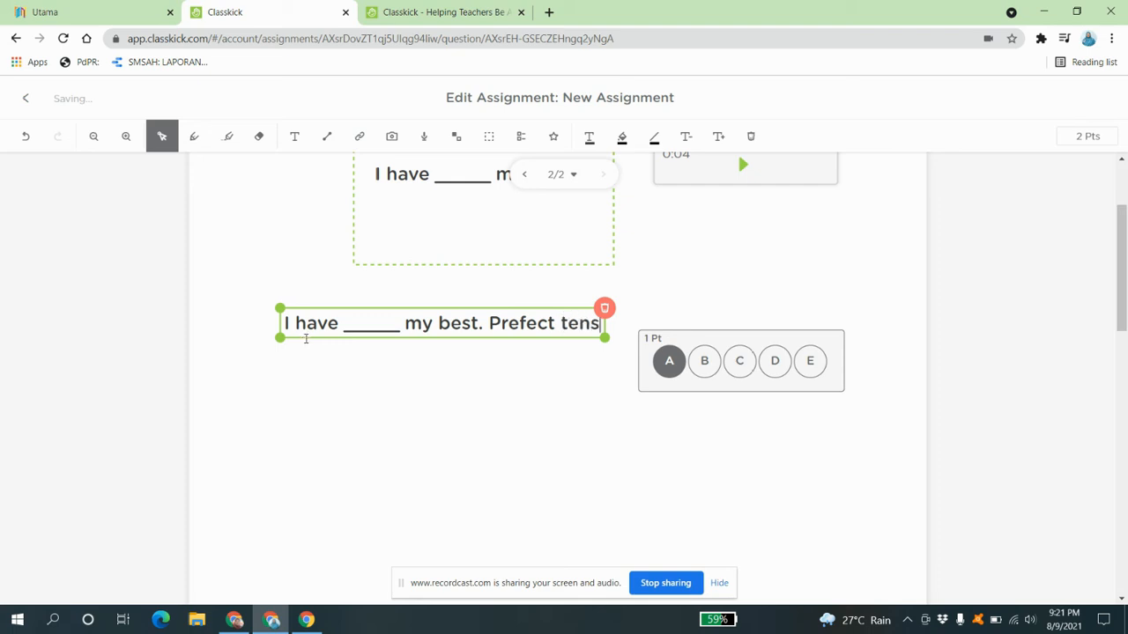
type("e is")
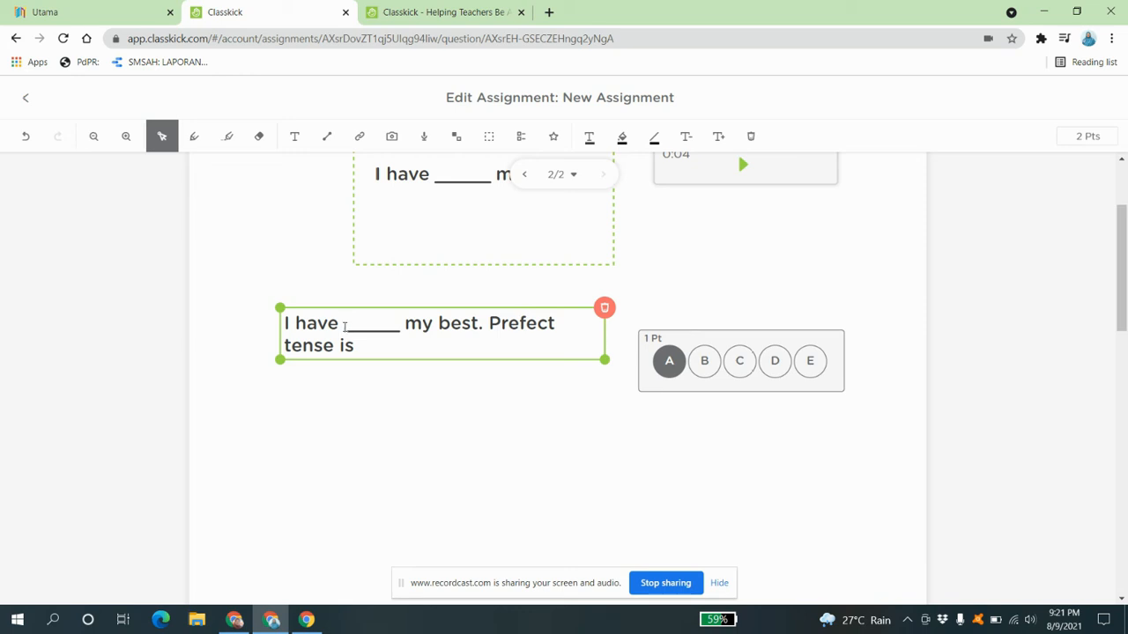
Step: Replace the blank in the new text box with the word "tried"
left_click(344, 326)
key("Delete")
key("Delete")
key("Delete")
key("Delete")
key("Delete")
key("Delete")
key("Delete")
type("tried")
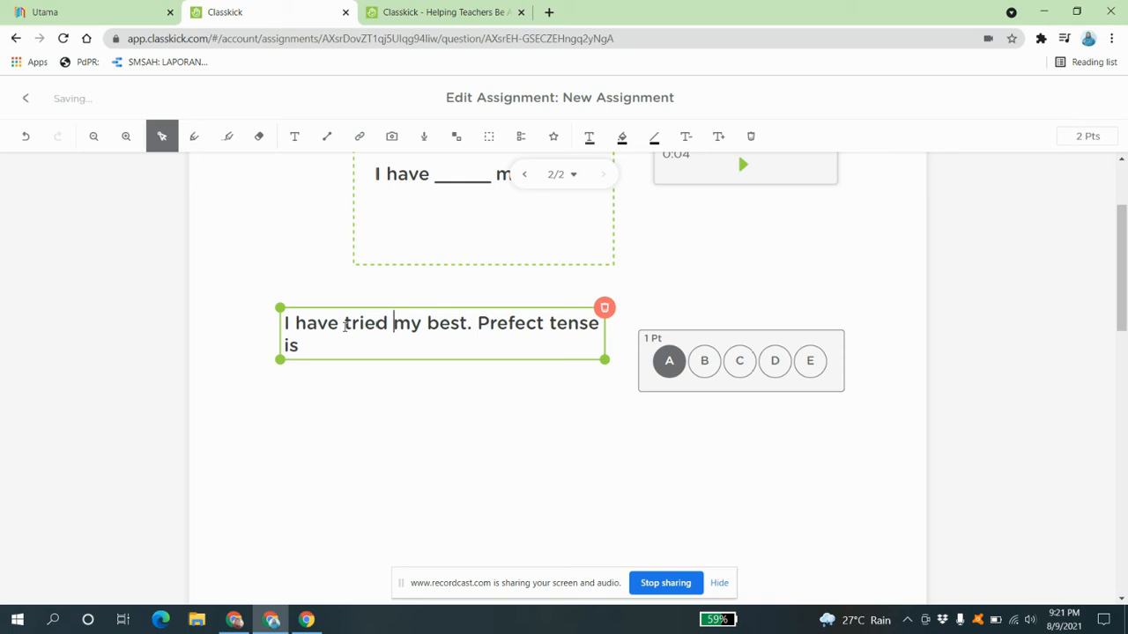
Step: Add the answer lines "A. have tried", "B. I" and "C. my" under the question text, and move the multiple choice question below them
key("Return")
type("A")
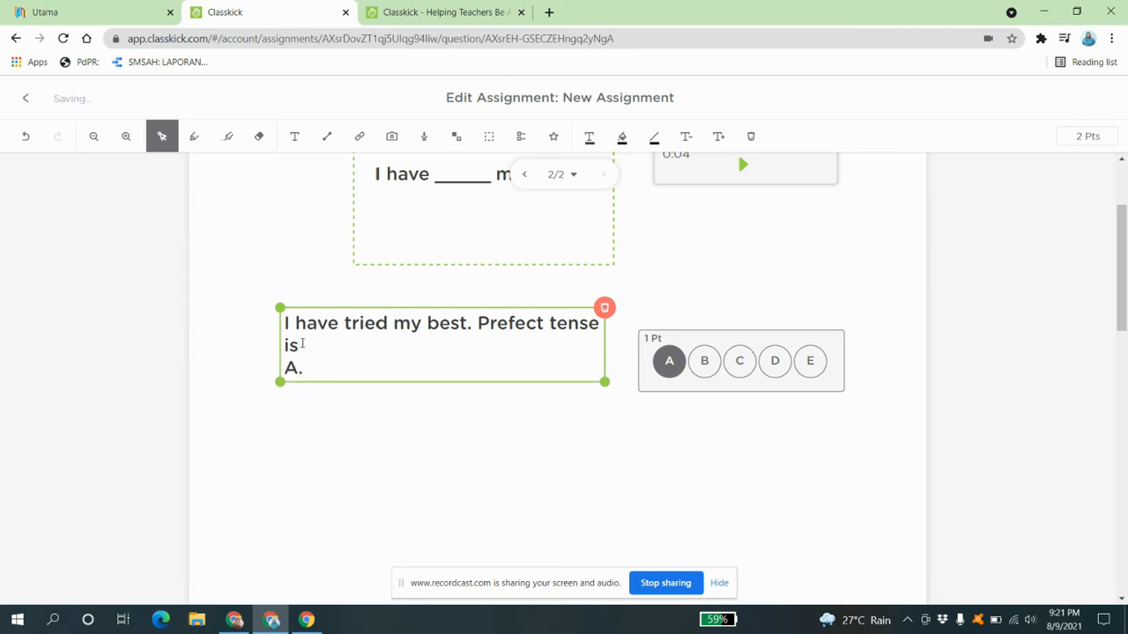
type(". tr")
type("have trie")
type("d")
key("Return")
type("B. I")
key("Return")
type("C. my")
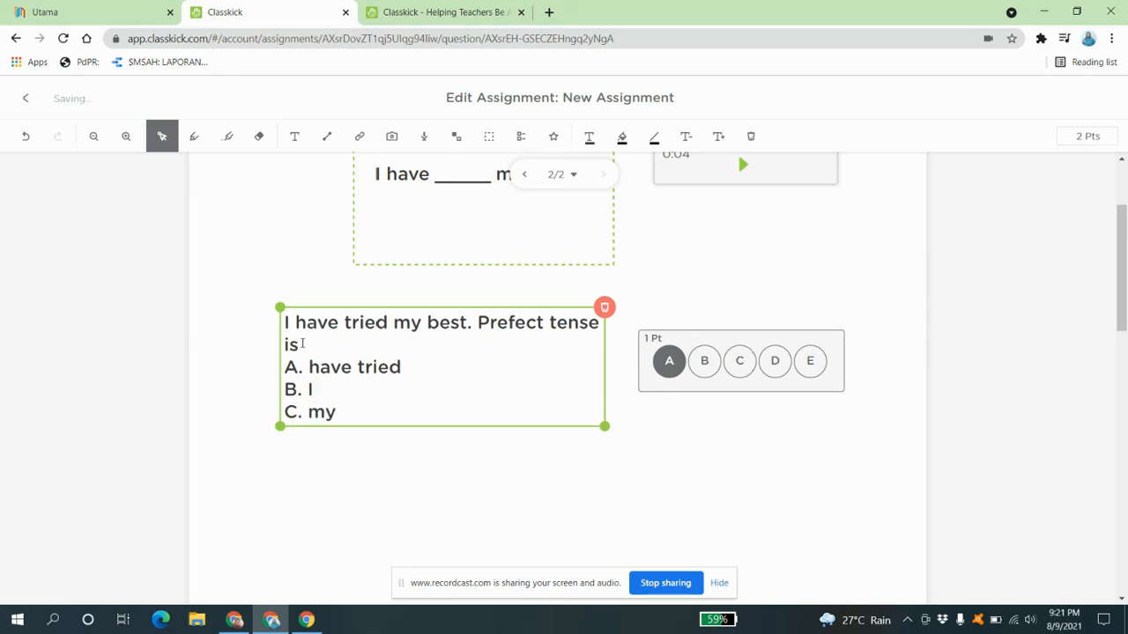
left_click(450, 475)
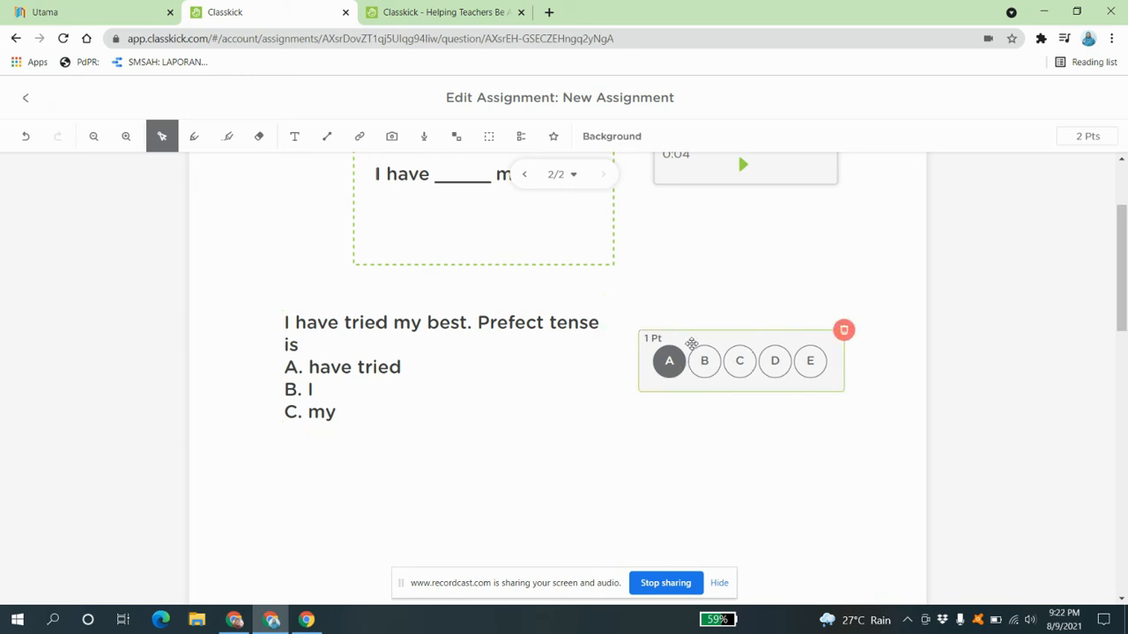
left_click_drag(692, 335, 356, 445)
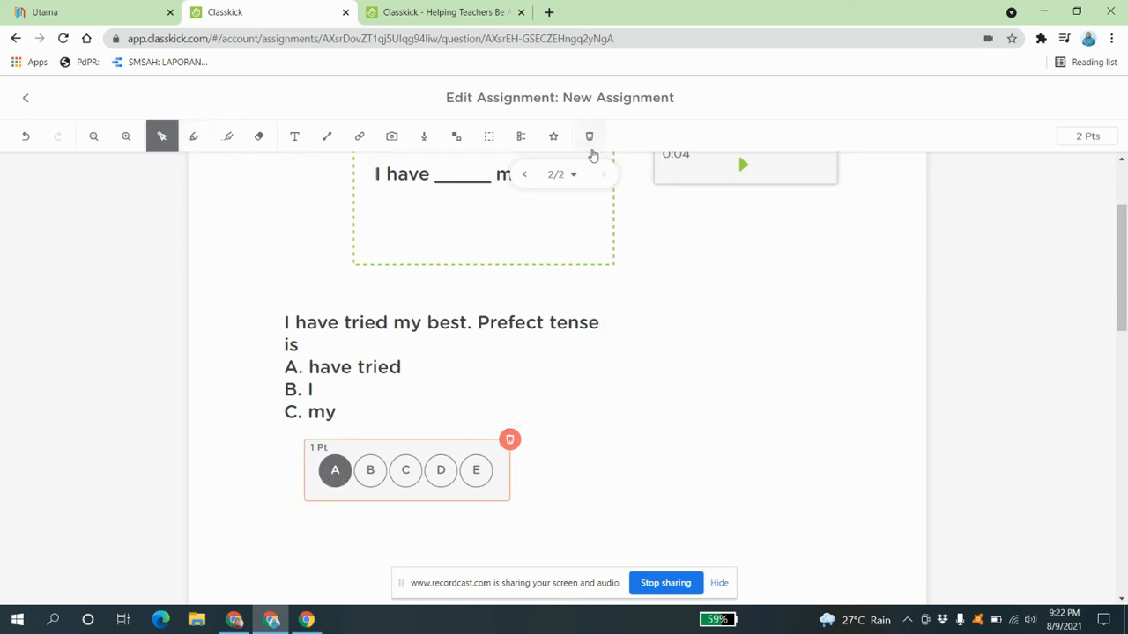
Step: Return to the assignment overview, rename the assignment "Prefect Tense" and give it the description "Answer ALL questions"
scroll(755, 305, "up", 2)
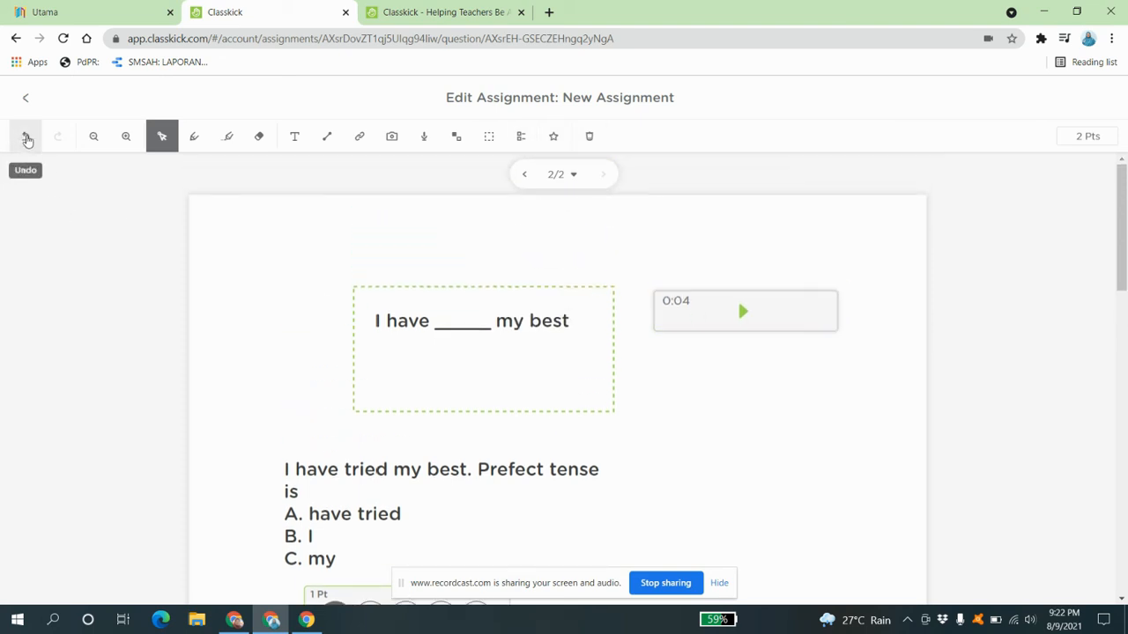
left_click(26, 98)
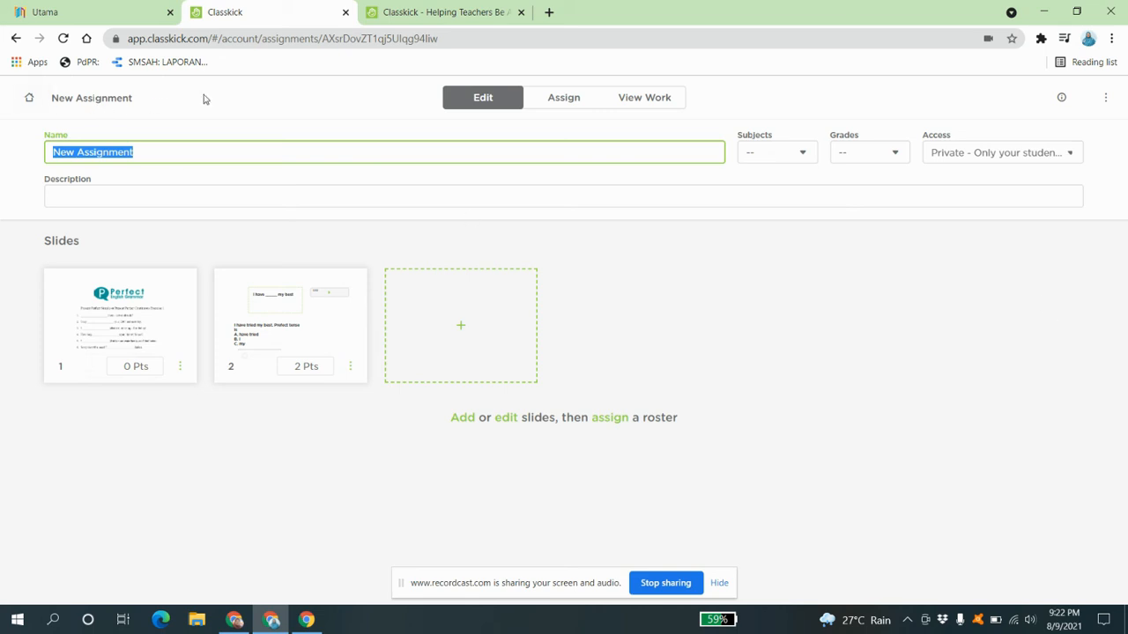
left_click(136, 152)
key("BackSpace")
key("BackSpace")
key("BackSpace")
key("BackSpace")
key("BackSpace")
key("BackSpace")
key("BackSpace")
key("BackSpace")
key("BackSpace")
key("BackSpace")
key("BackSpace")
key("BackSpace")
key("BackSpace")
key("BackSpace")
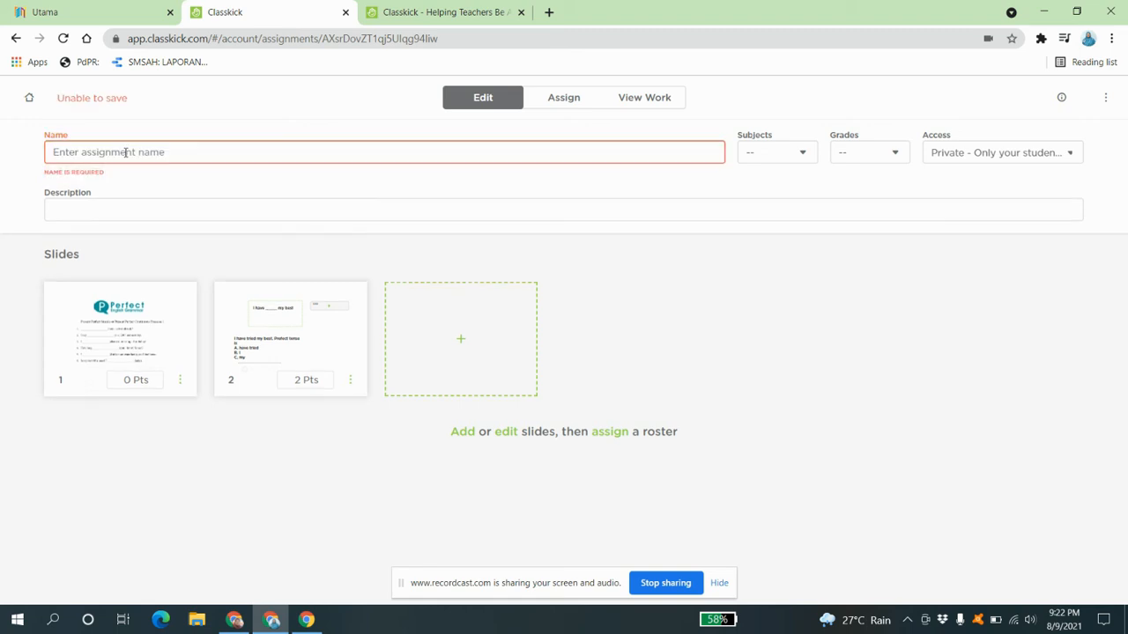
type("Prefect")
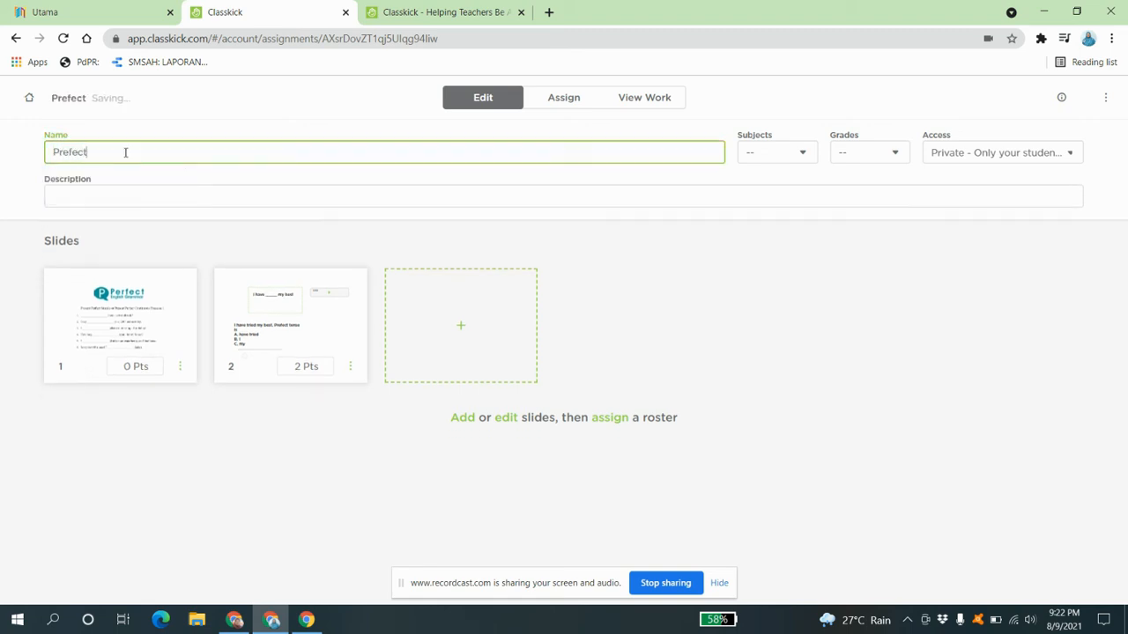
type(" Tense")
left_click(96, 189)
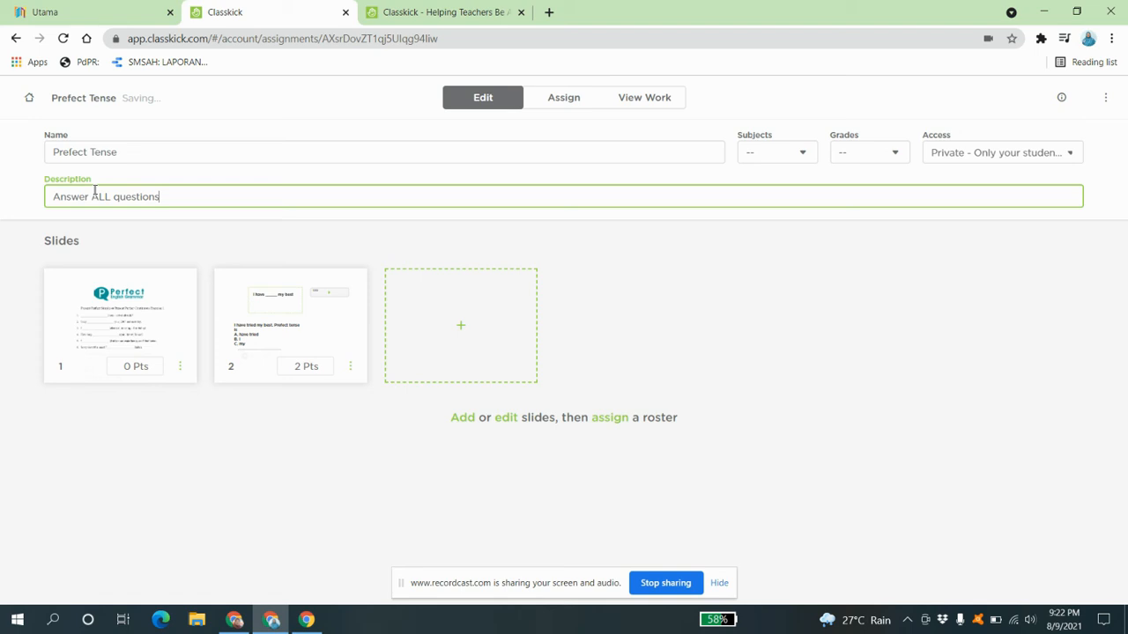
left_click(224, 477)
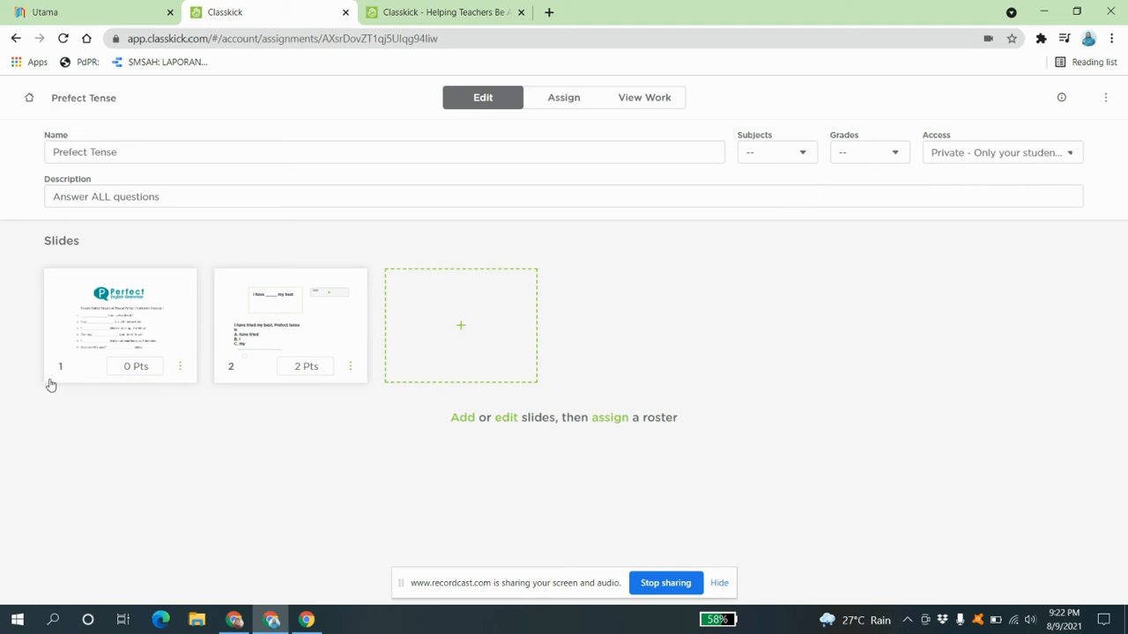
Step: Open worksheet slide 1, set its score to 20 points, and return to the assignment overview
left_click(139, 318)
scroll(587, 383, "down", 7)
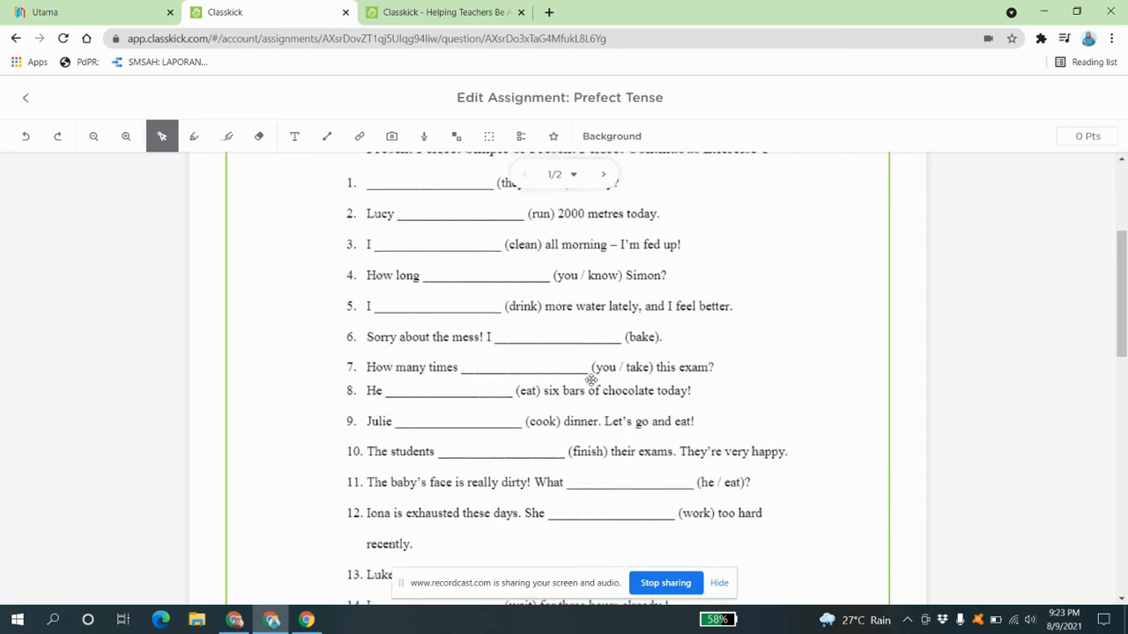
scroll(589, 380, "down", 2)
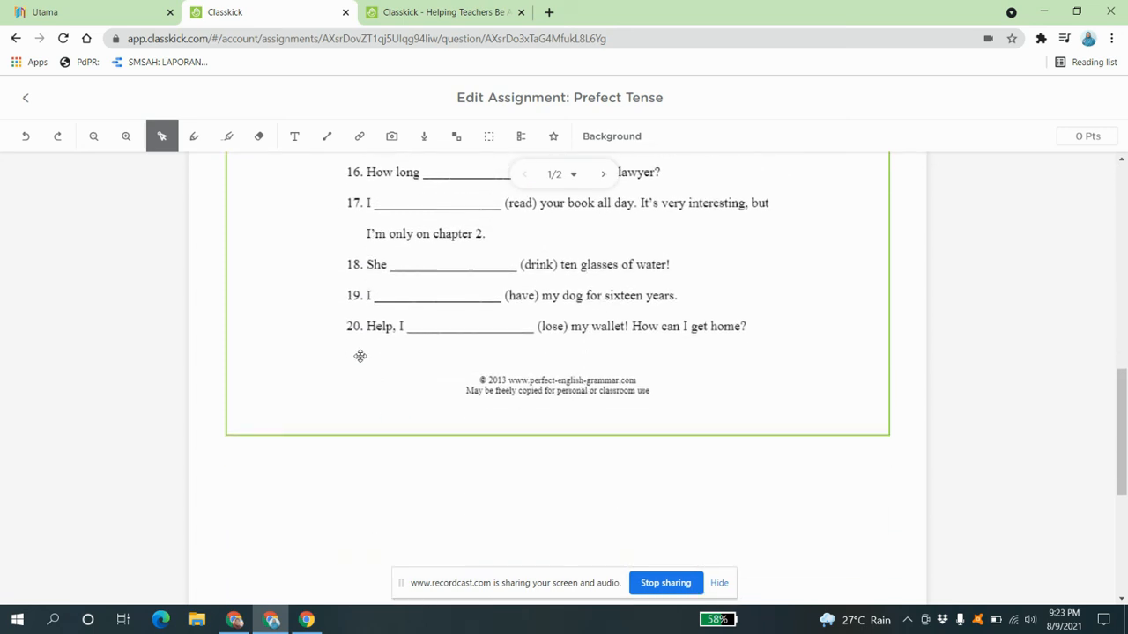
left_click(1078, 135)
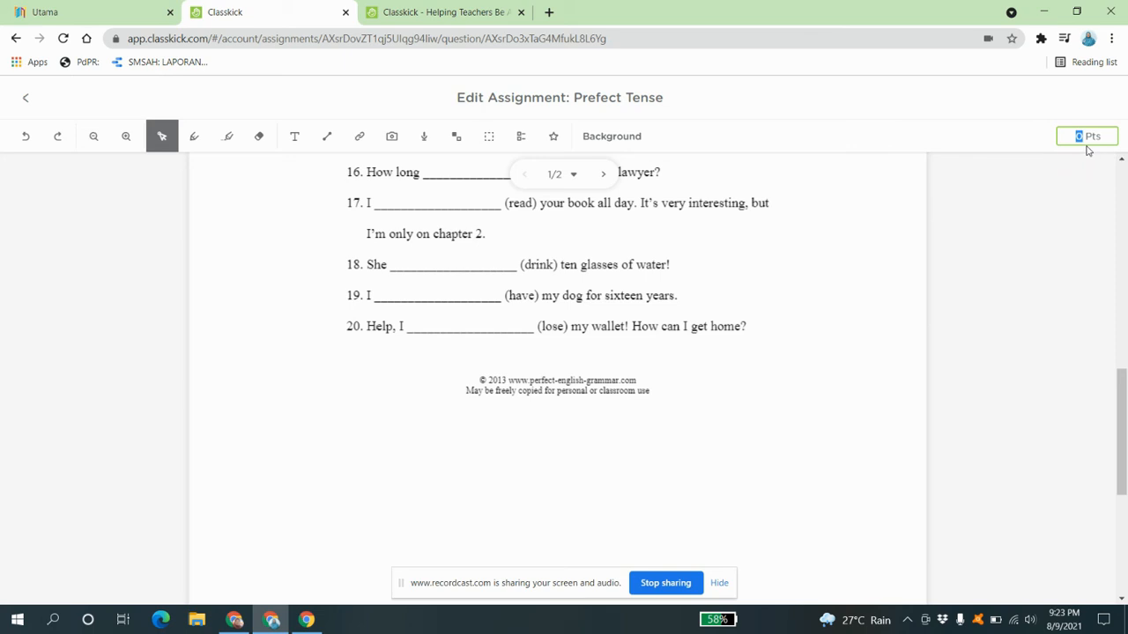
type("20")
scroll(987, 275, "up", 3)
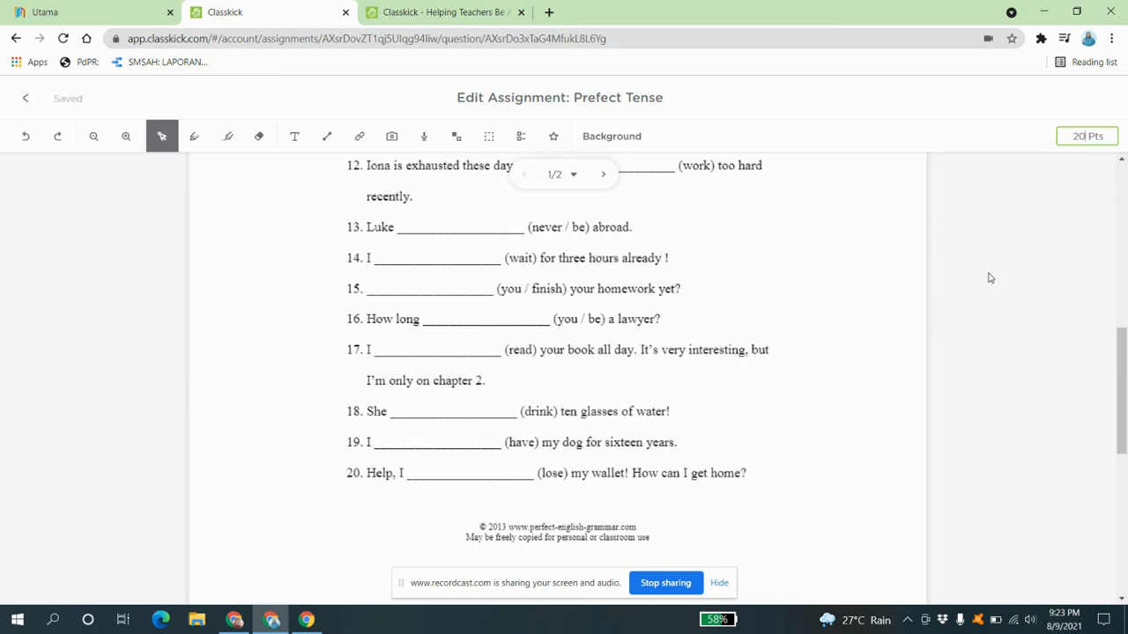
scroll(990, 278, "up", 5)
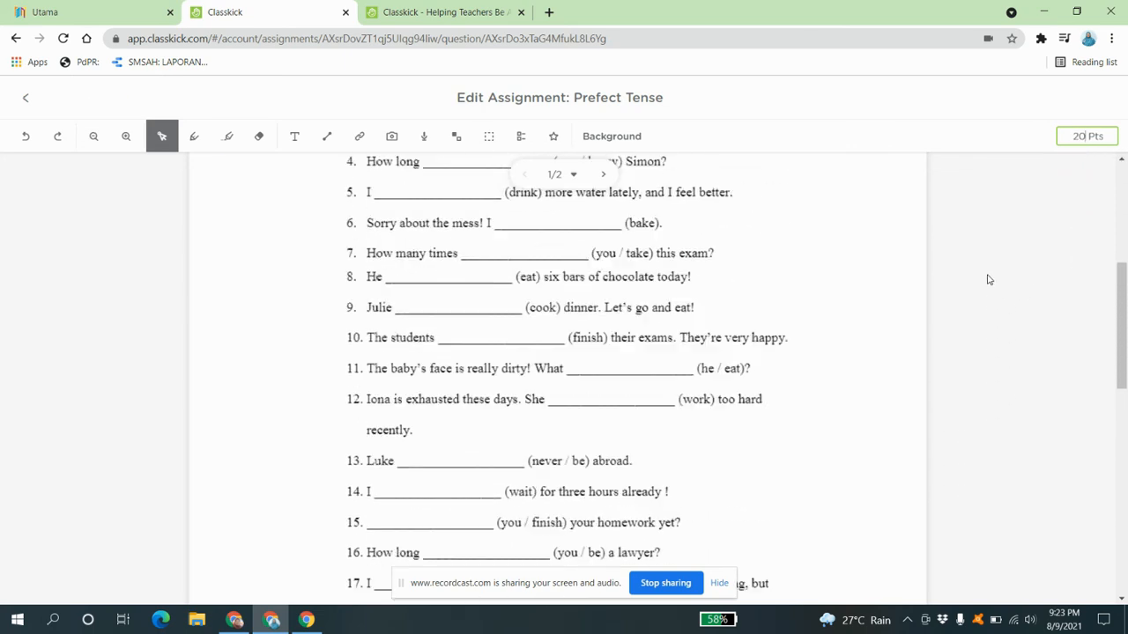
left_click(25, 97)
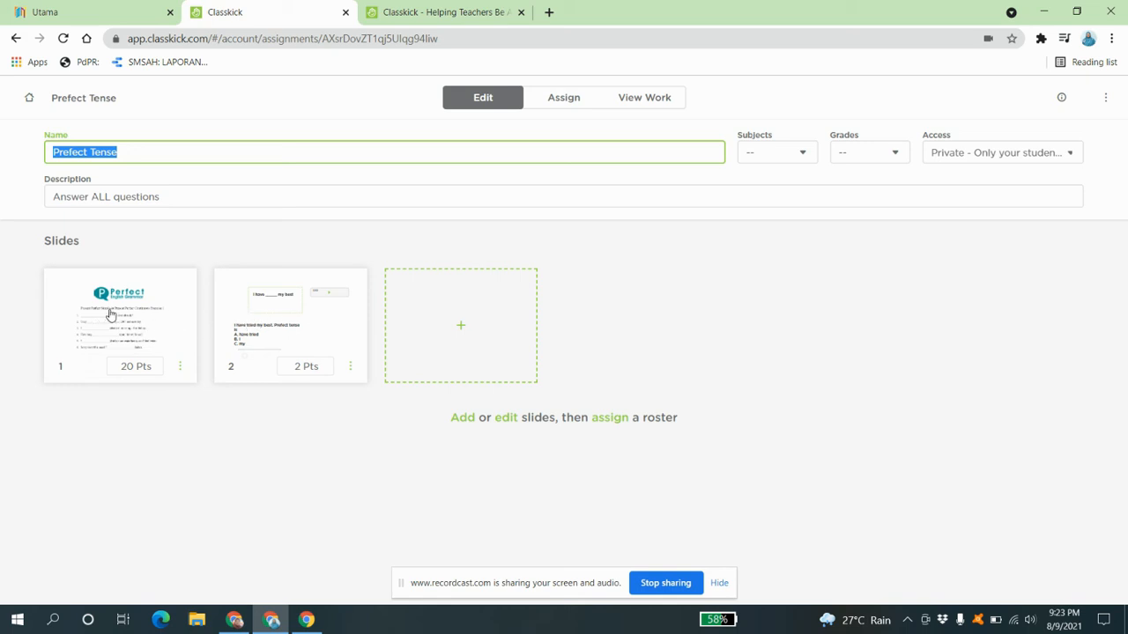
left_click(868, 297)
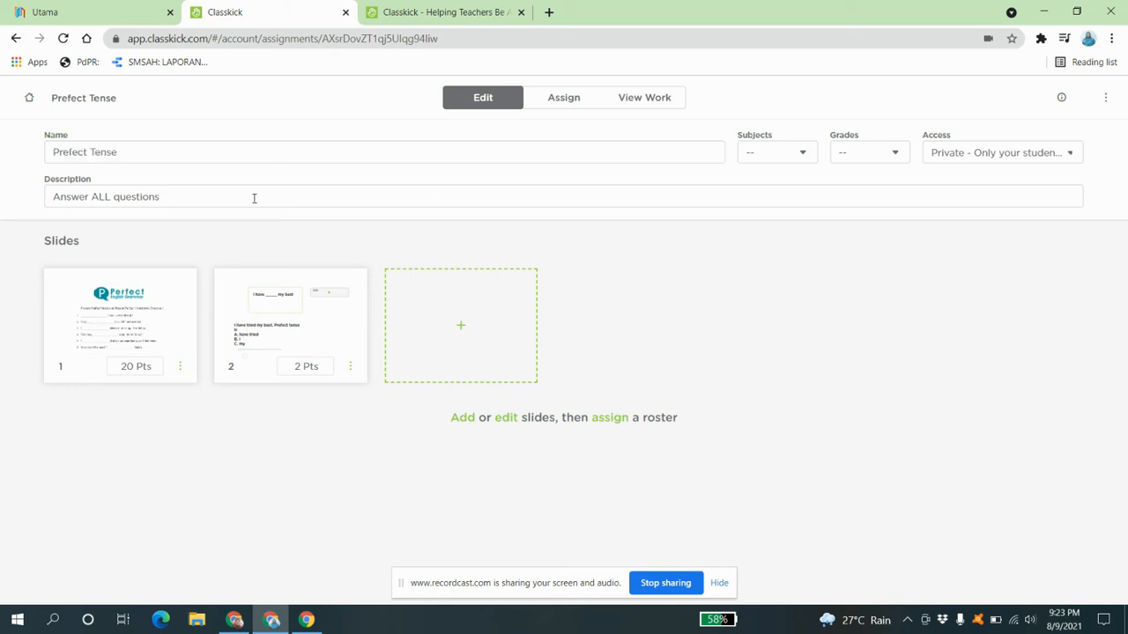
Step: Assign the assignment to the TGE roster and enable Helpers for it
left_click(555, 100)
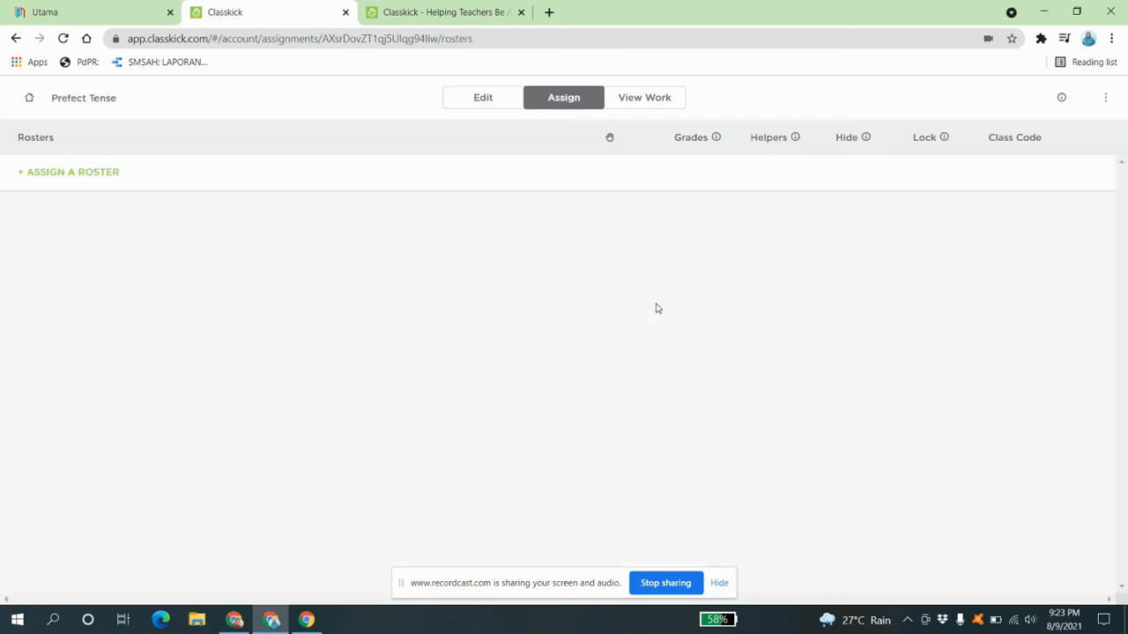
left_click(94, 174)
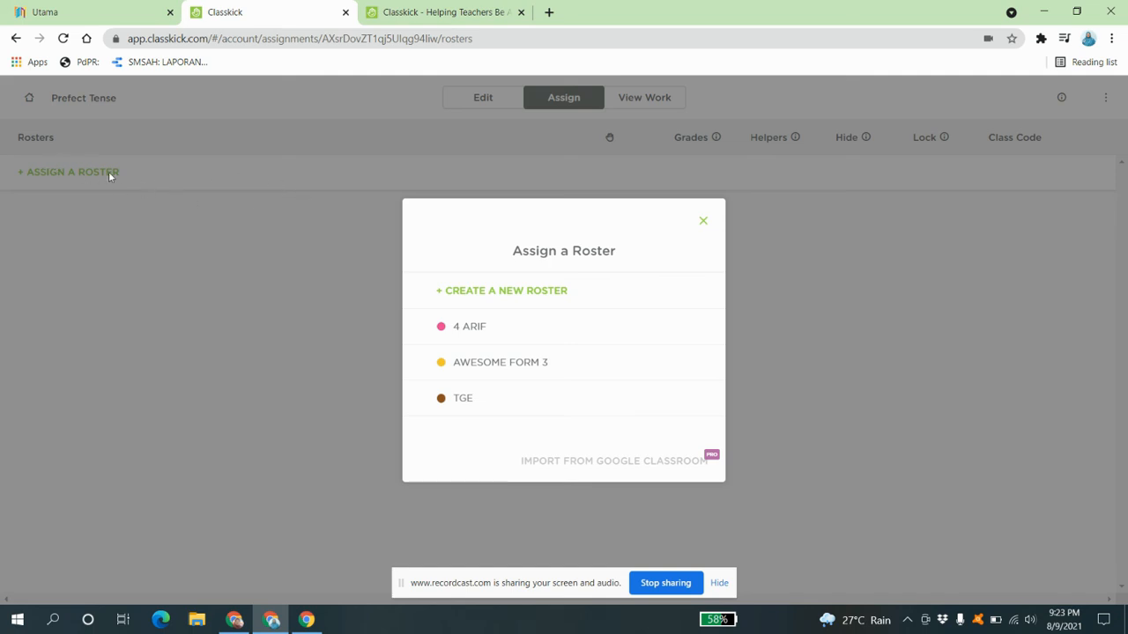
left_click(473, 403)
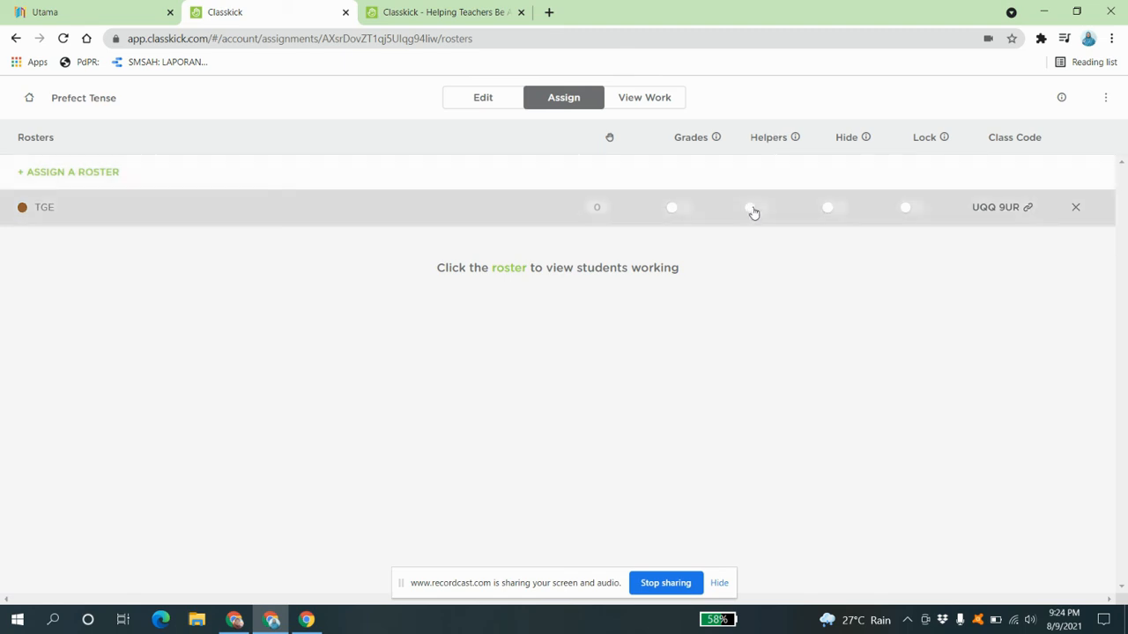
left_click(765, 210)
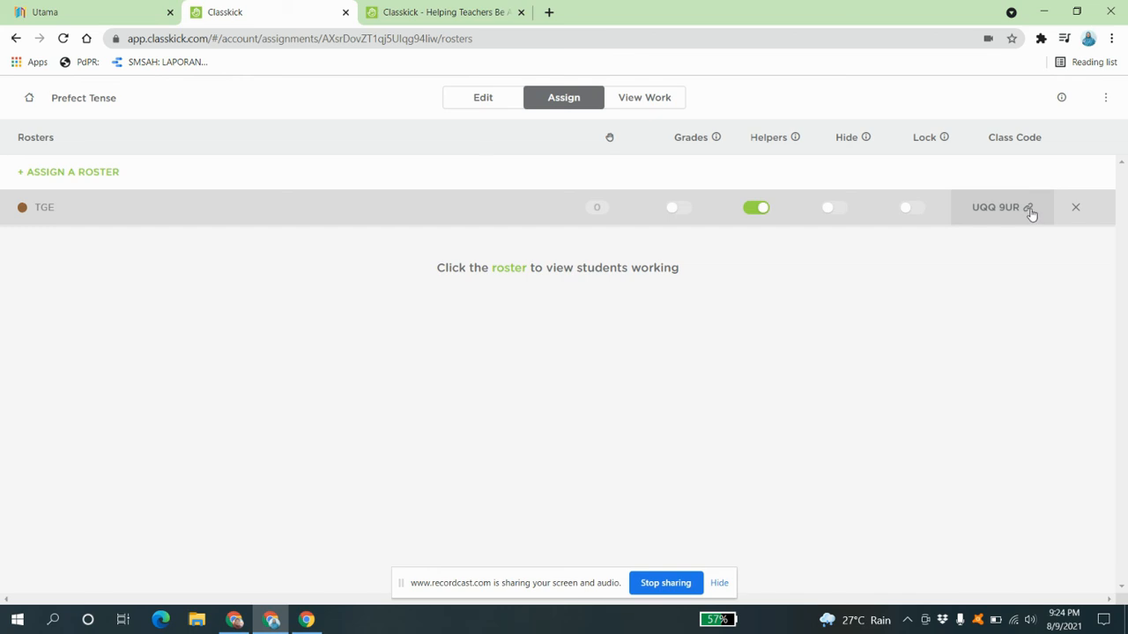
Step: Open the sharing details for the TGE roster's class code and copy the student login link
left_click(1028, 214)
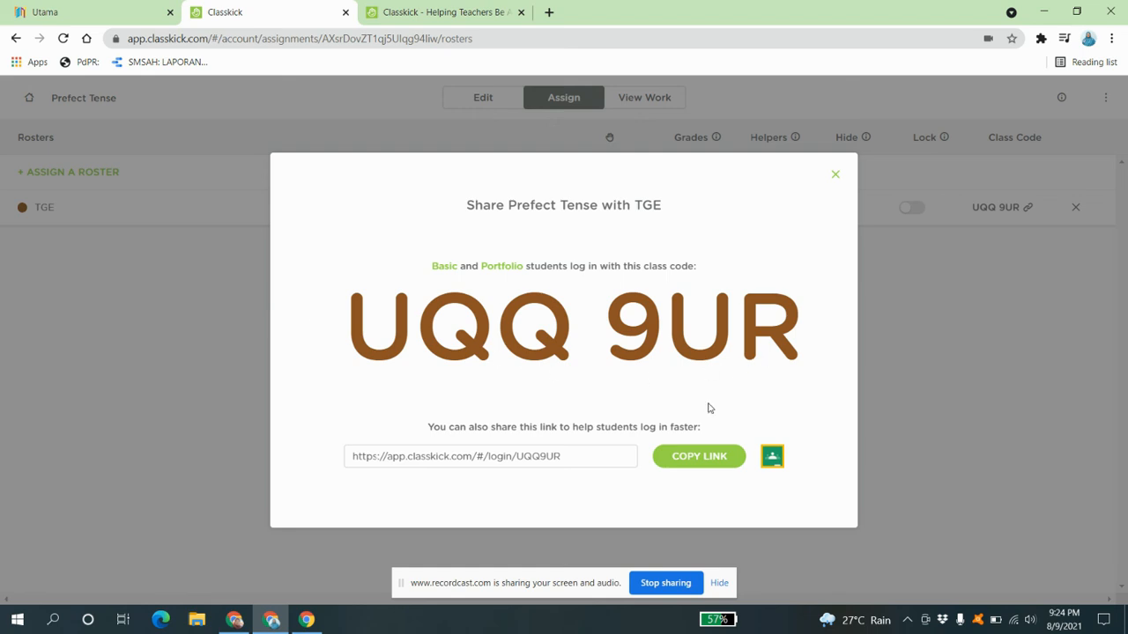
left_click(714, 458)
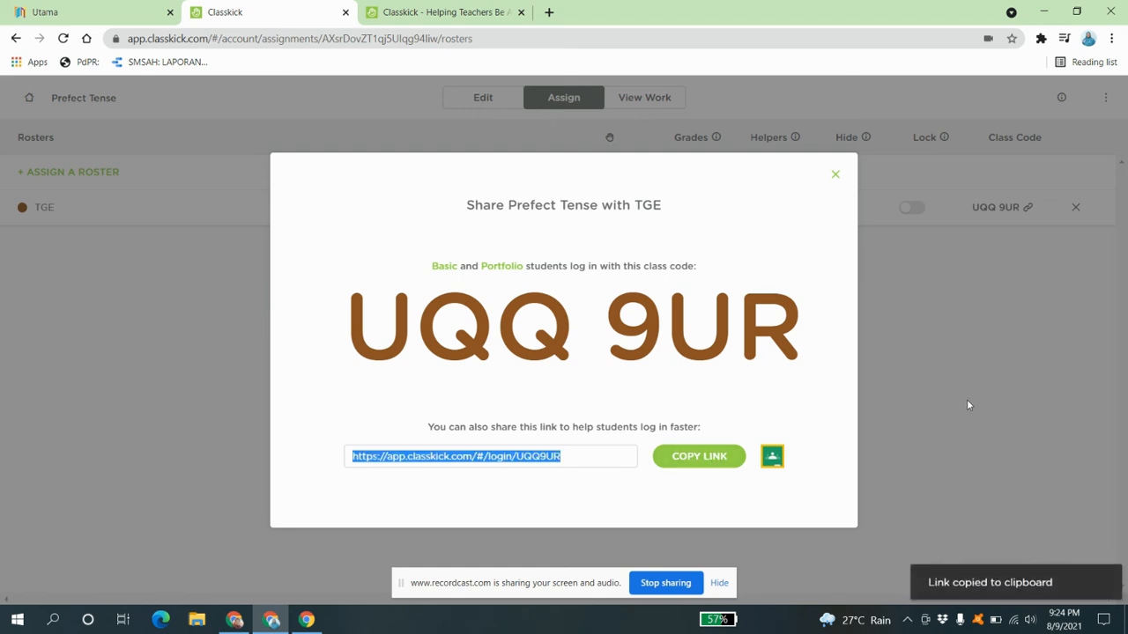
left_click(781, 389)
Step: Start sharing the assignment to Google Classroom as a new assignment for the English 3D class
left_click(772, 458)
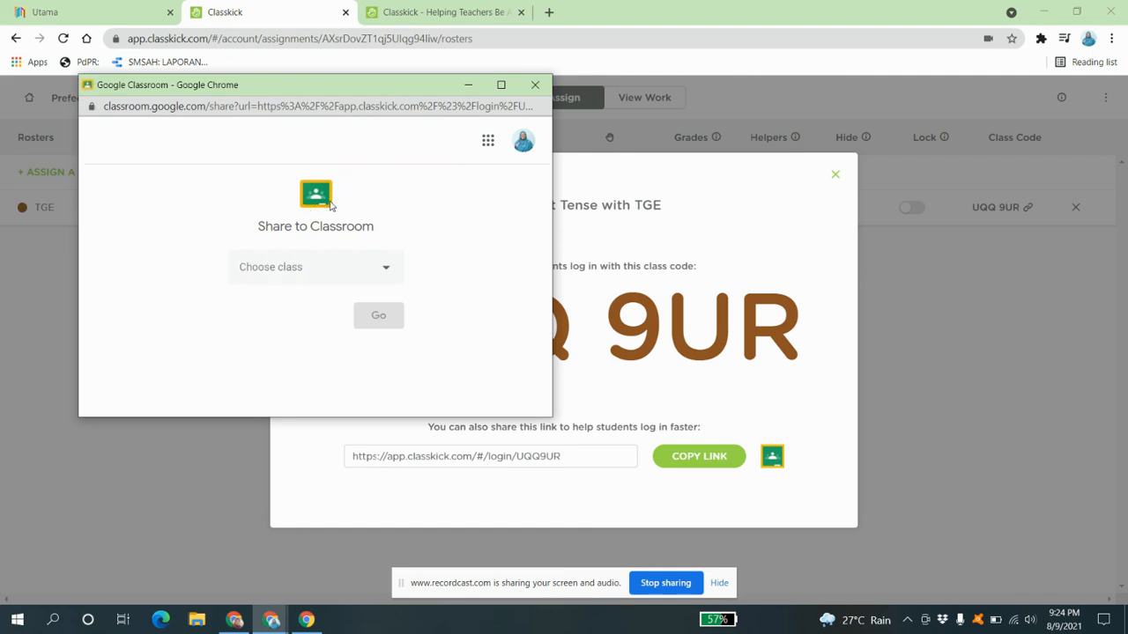
left_click(388, 272)
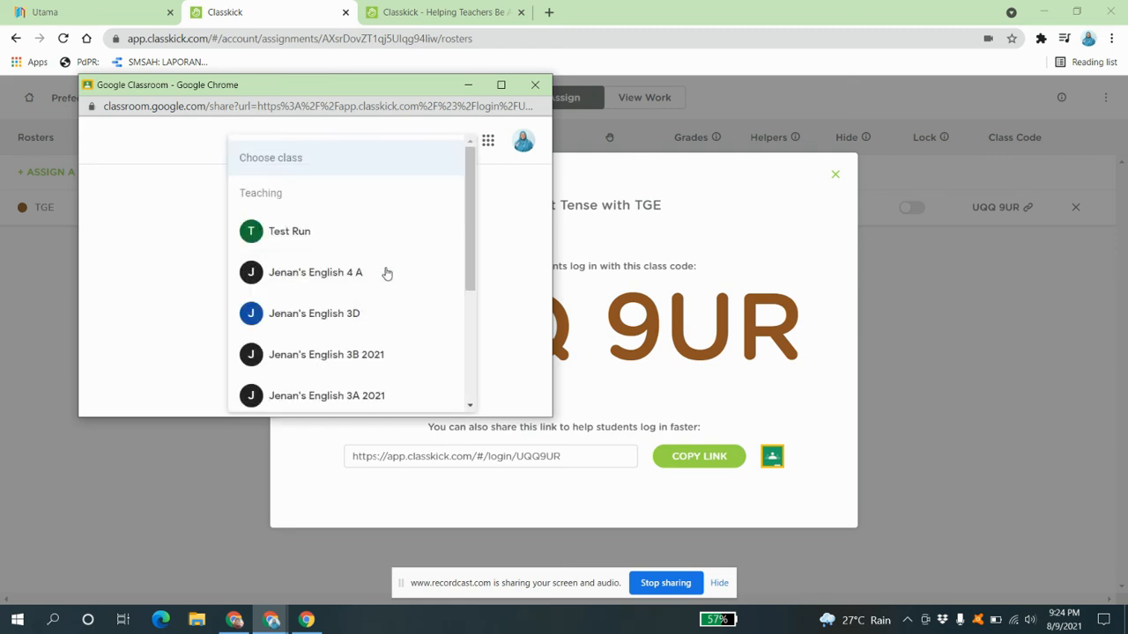
left_click(349, 319)
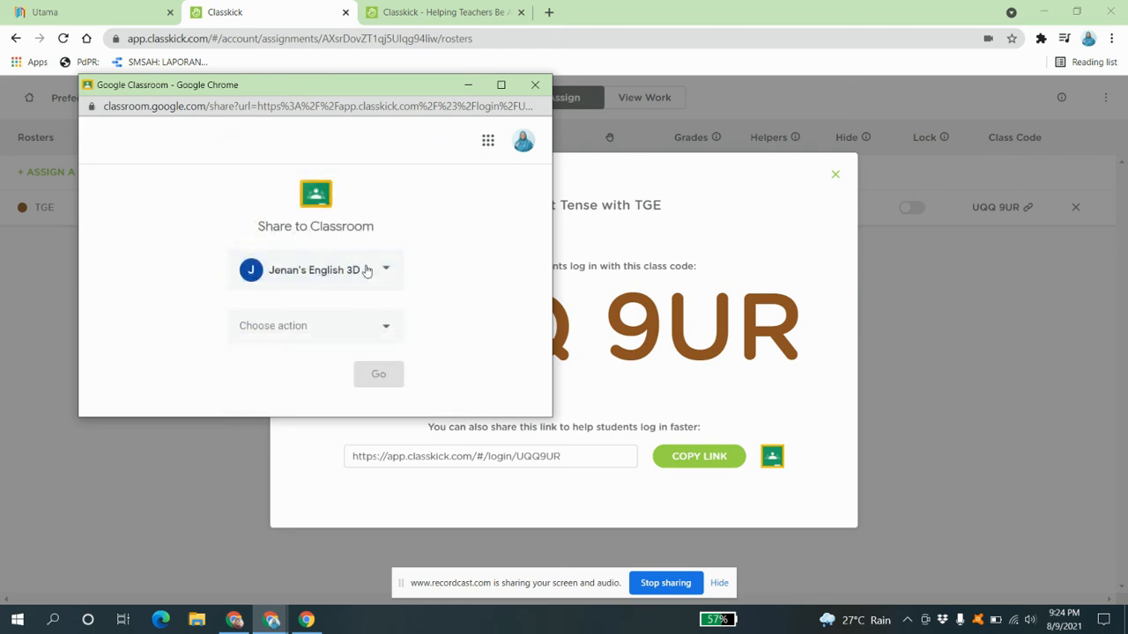
left_click(389, 330)
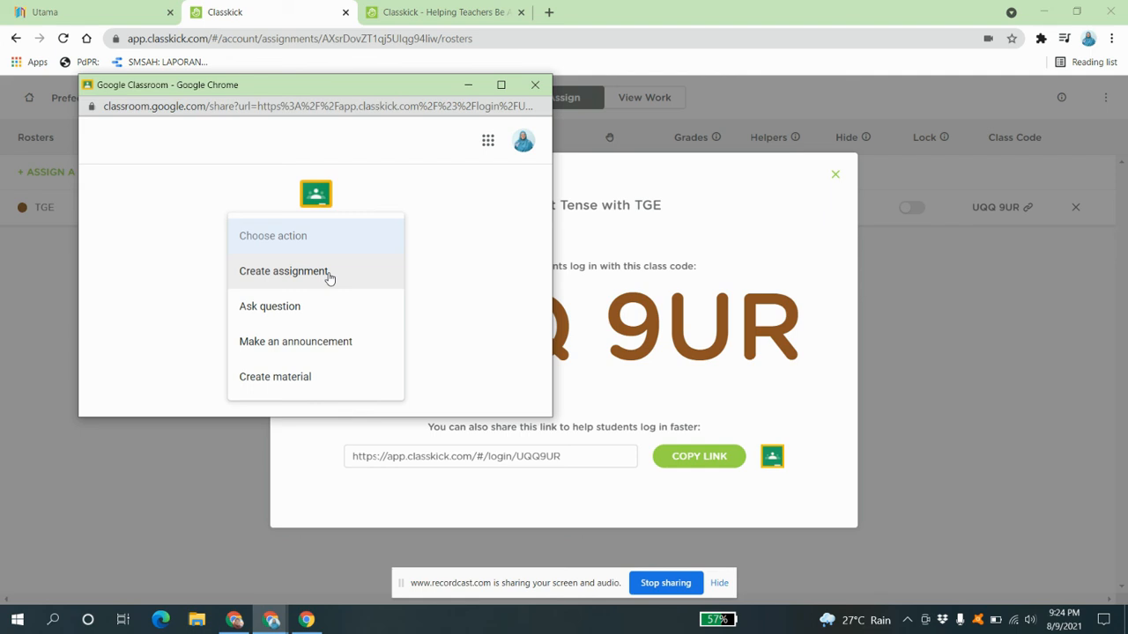
left_click(327, 283)
left_click(390, 377)
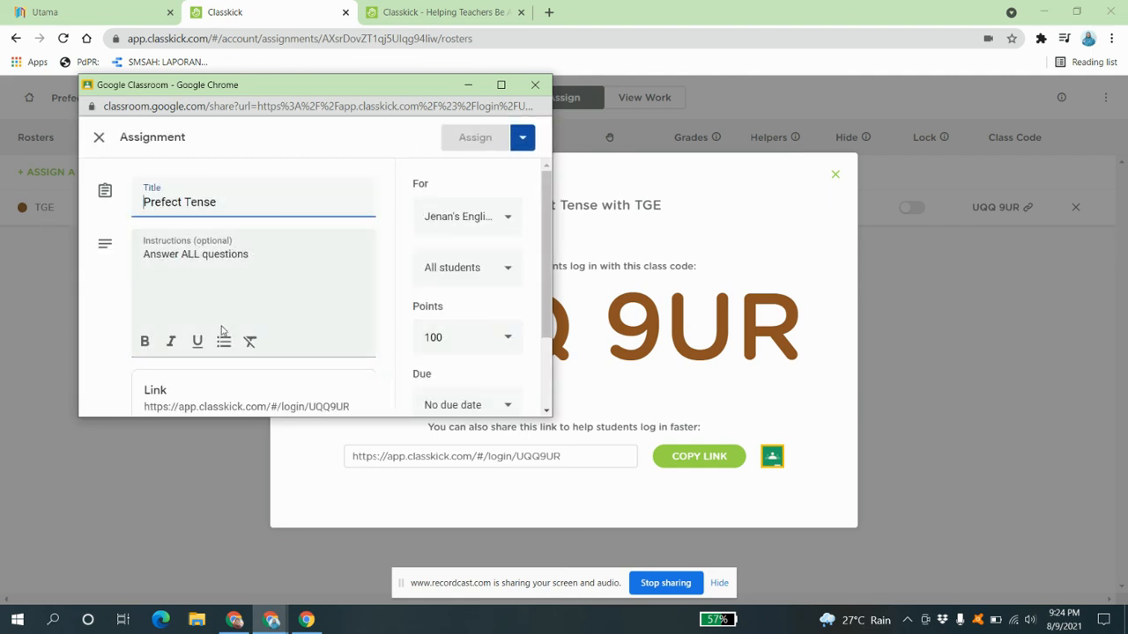
Step: Review the Google Classroom assignment's title, instructions, points, due date and topic settings, and close it without assigning
scroll(221, 344, "down", 2)
scroll(471, 236, "up", 2)
scroll(471, 236, "down", 2)
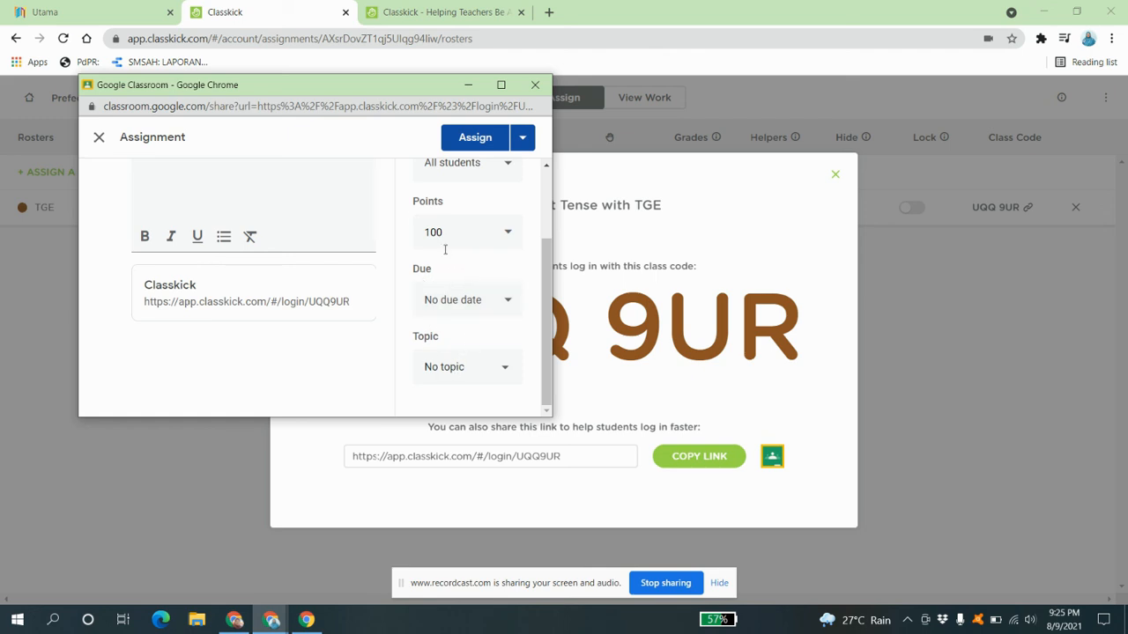
scroll(444, 238, "up", 2)
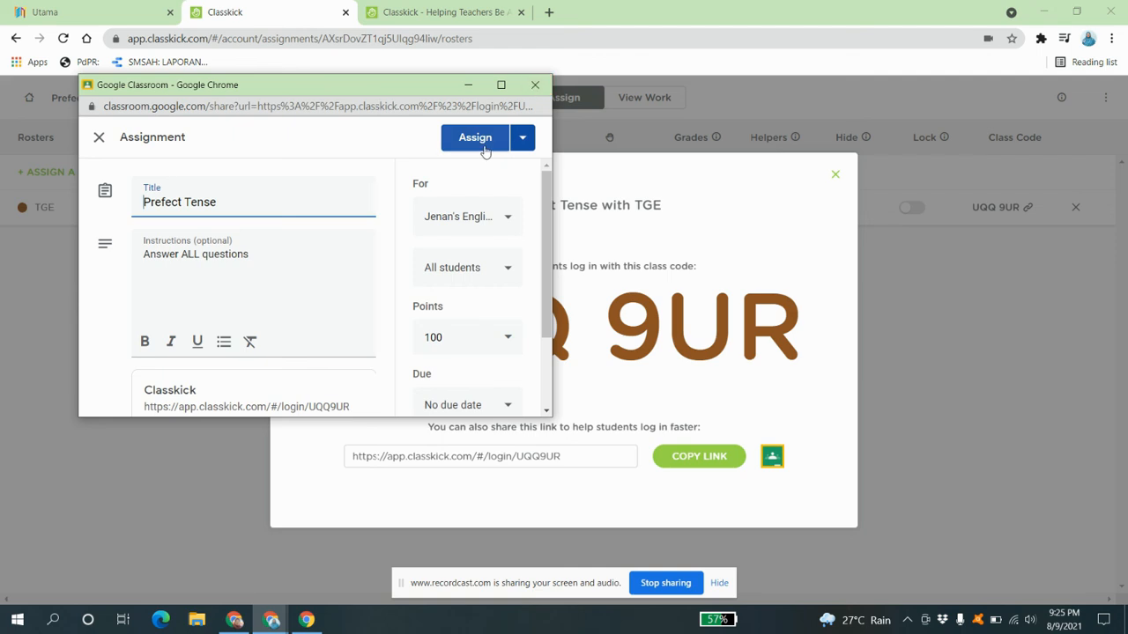
left_click(537, 85)
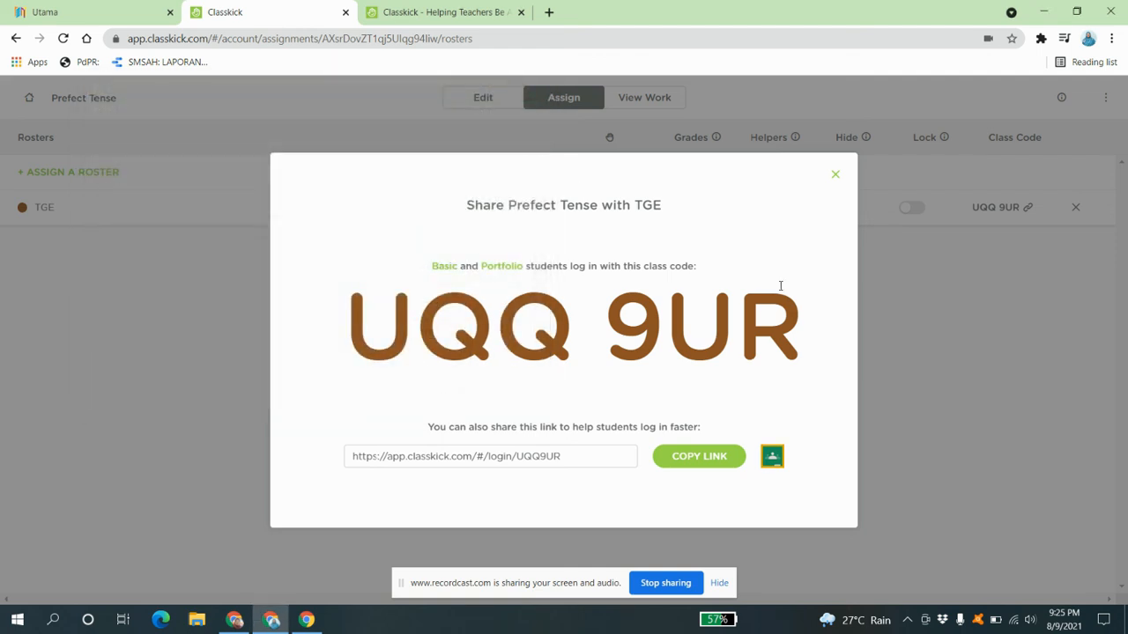
Step: Leave the sharing details and open the student work view of the "Writing A Film Review" assignment
left_click(837, 176)
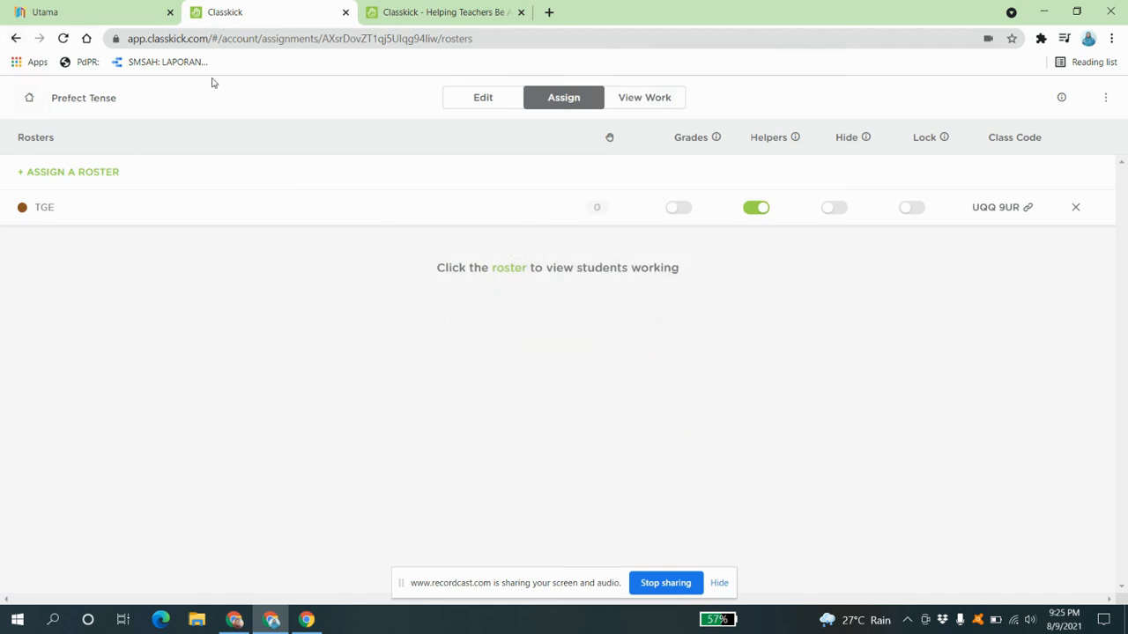
left_click(31, 95)
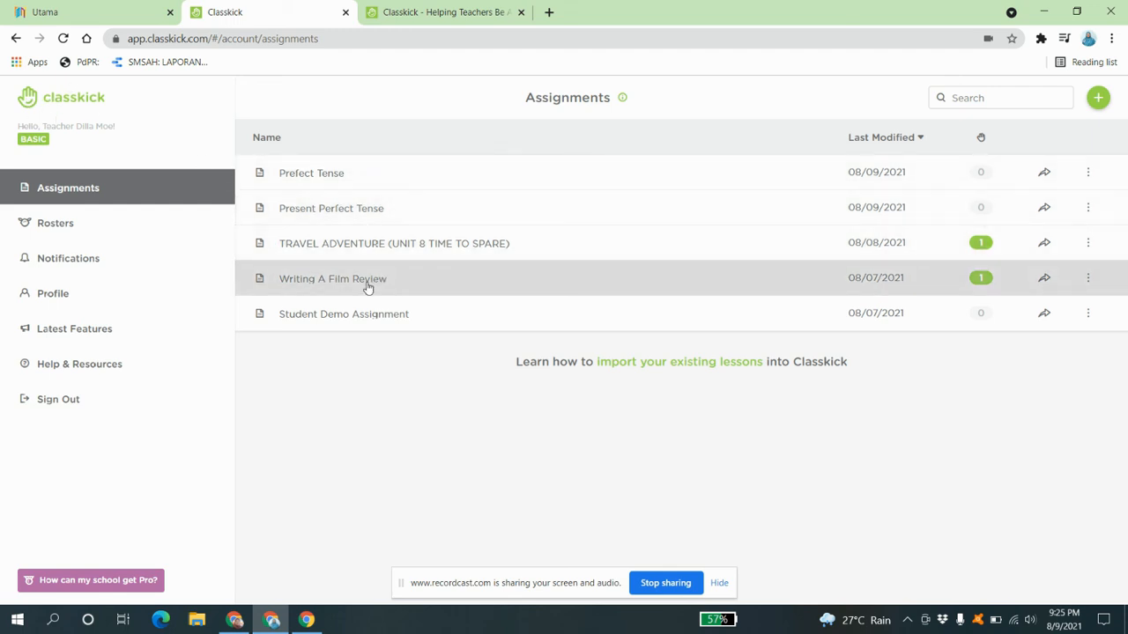
left_click(369, 282)
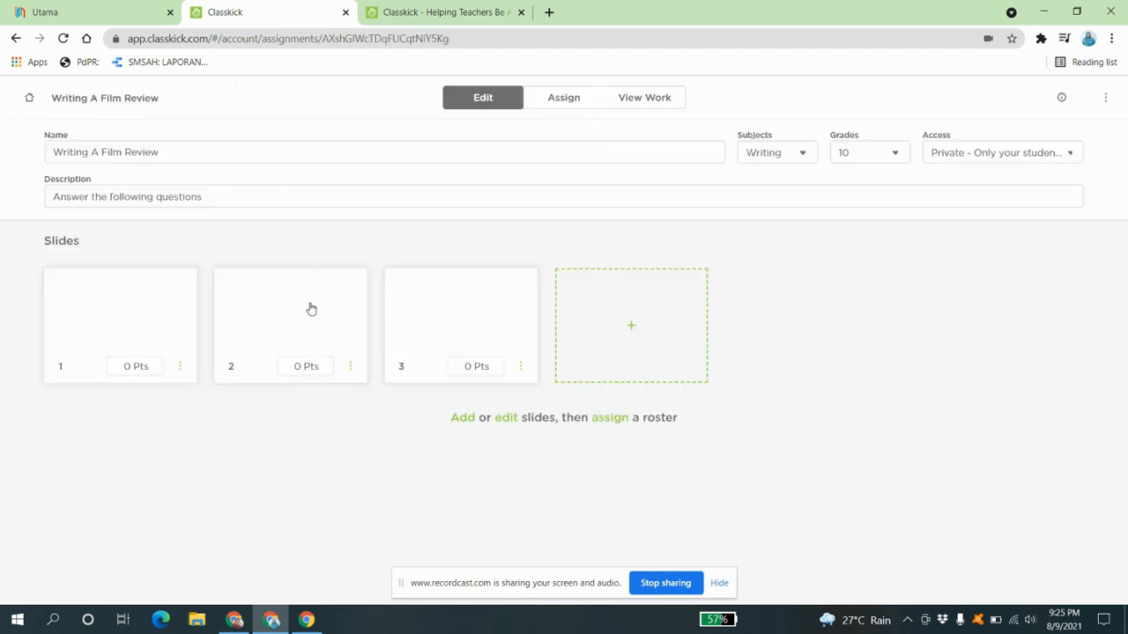
left_click(635, 98)
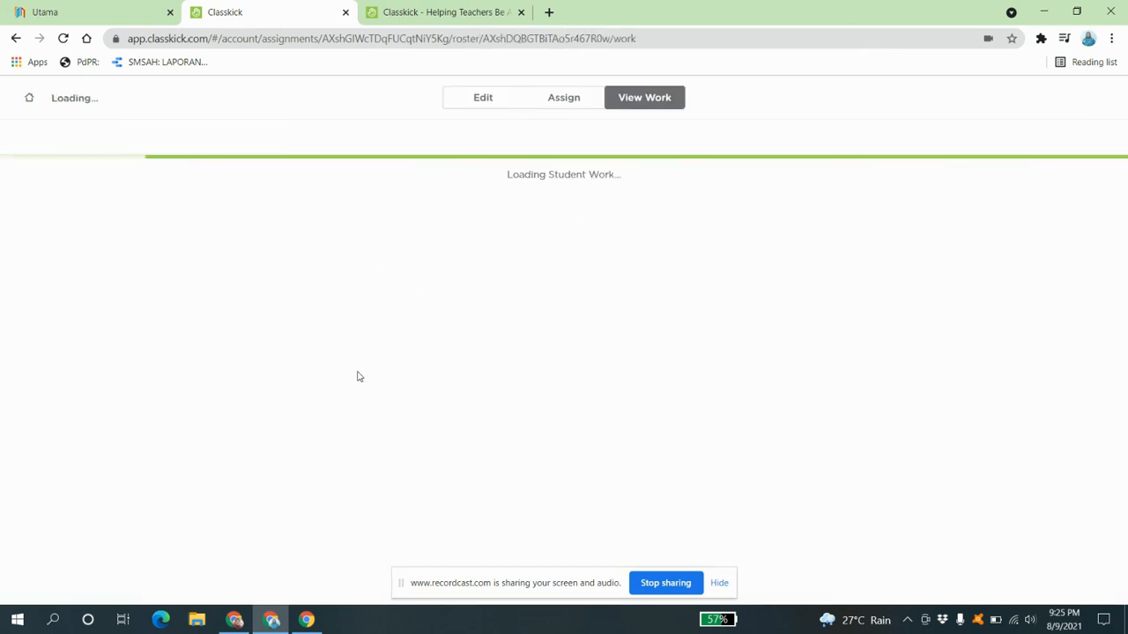
Step: Open slide 1 of the student with blue-highlighted answers and examine the marked True/False answers and the film review text
scroll(201, 398, "down", 4)
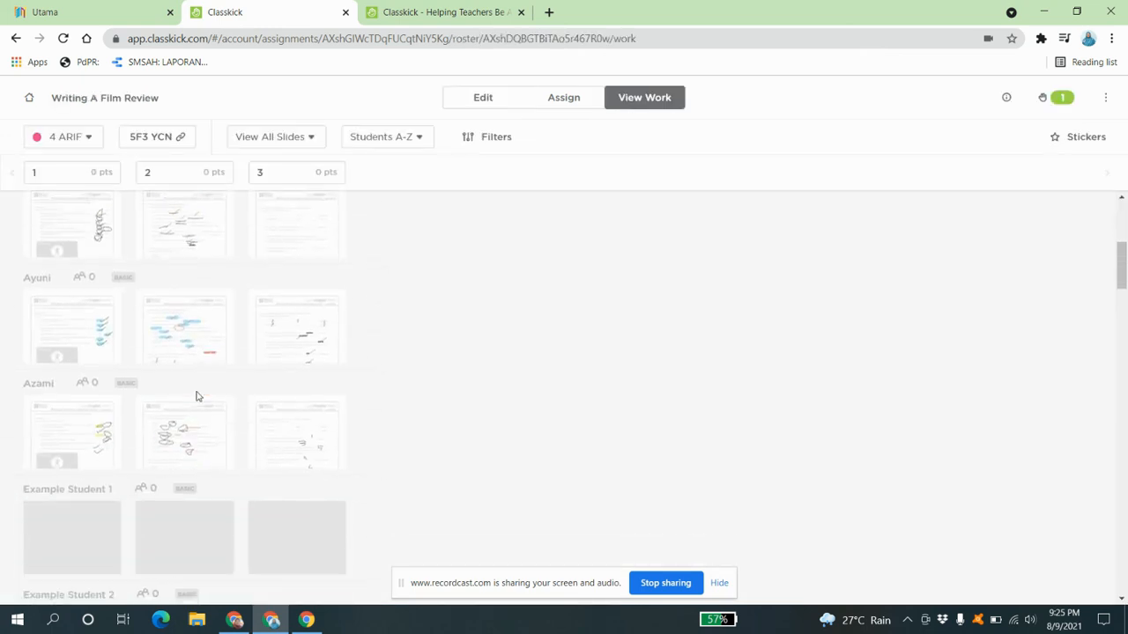
left_click(90, 329)
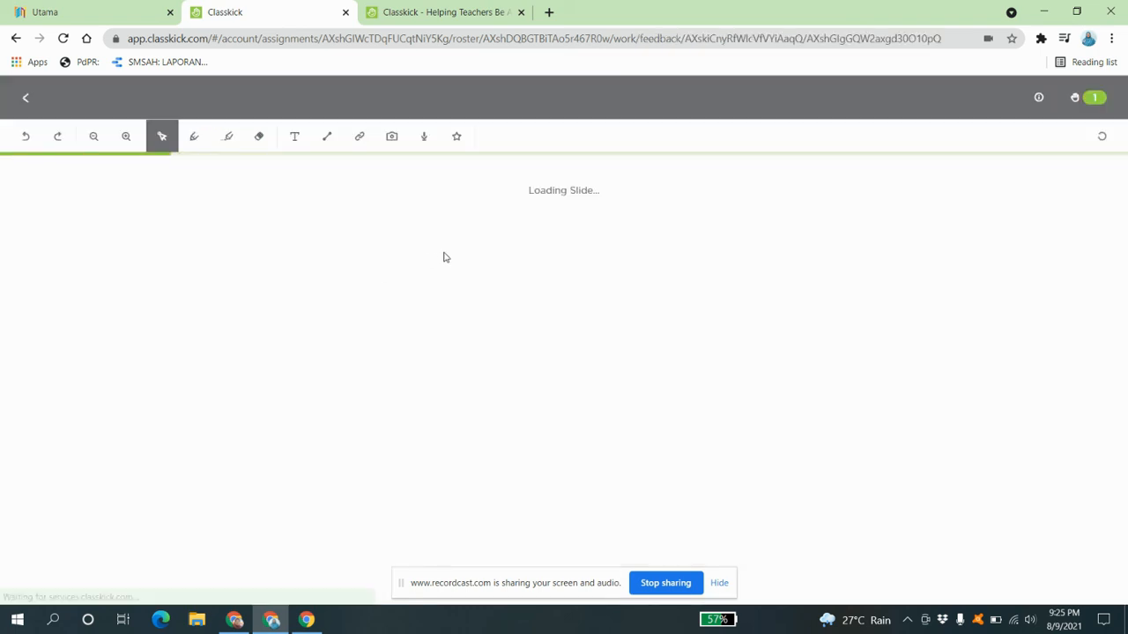
scroll(655, 394, "down", 3)
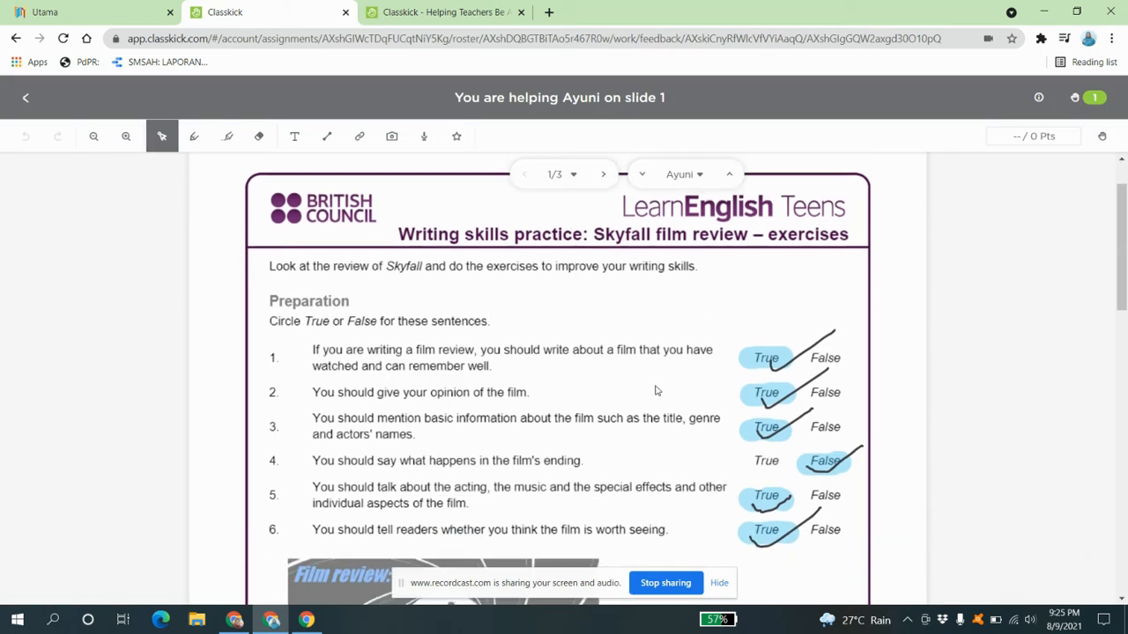
scroll(655, 395, "up", 3)
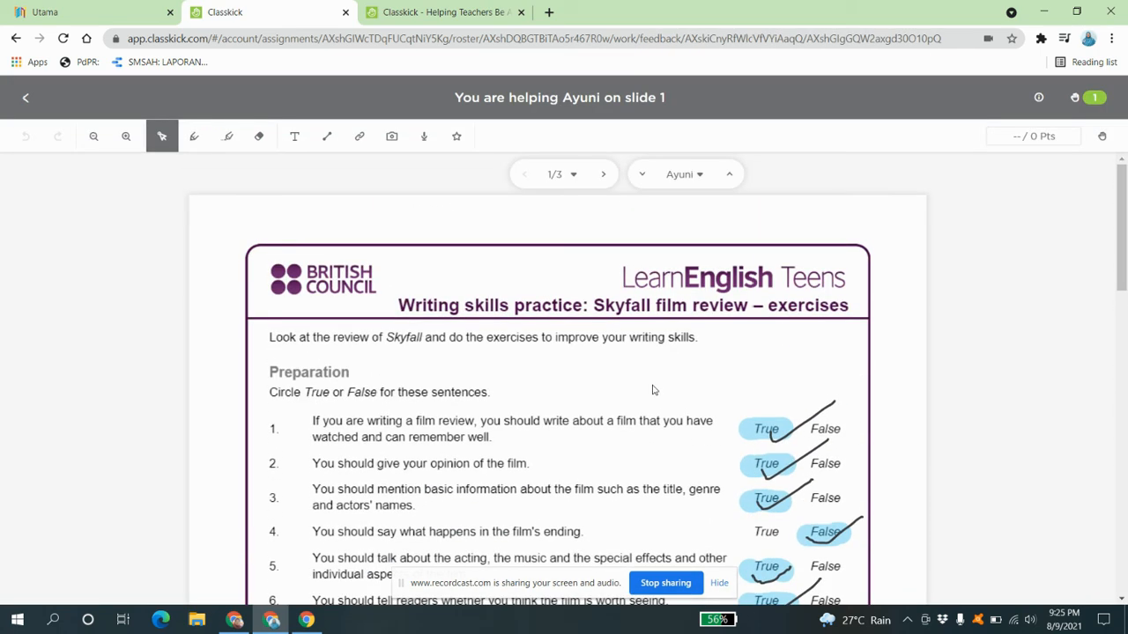
scroll(456, 355, "down", 2)
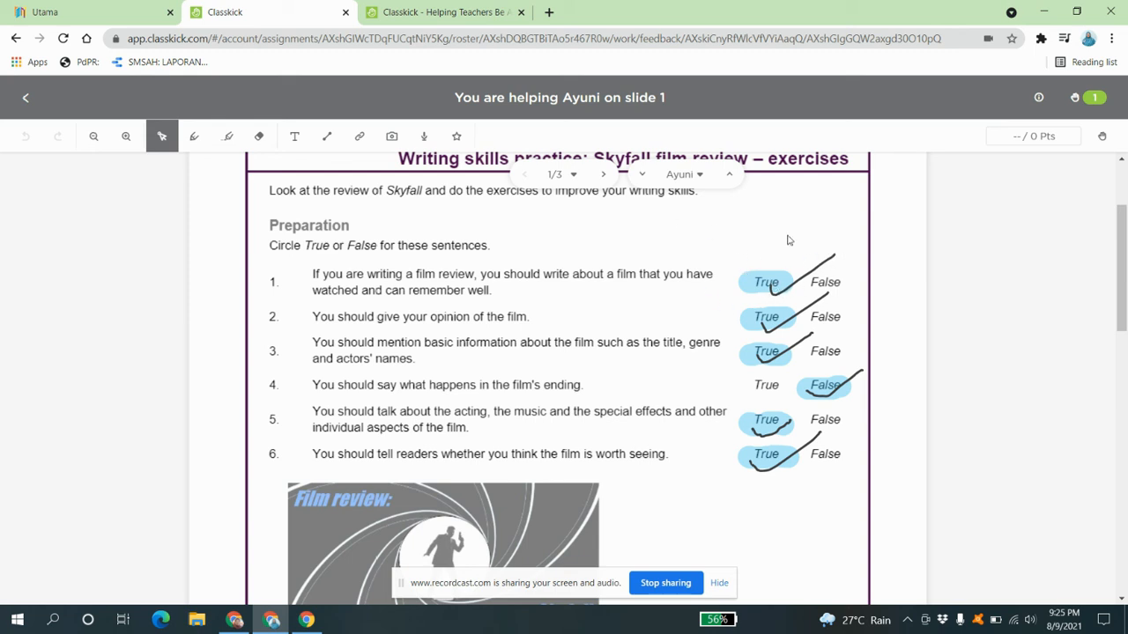
scroll(732, 307, "down", 1)
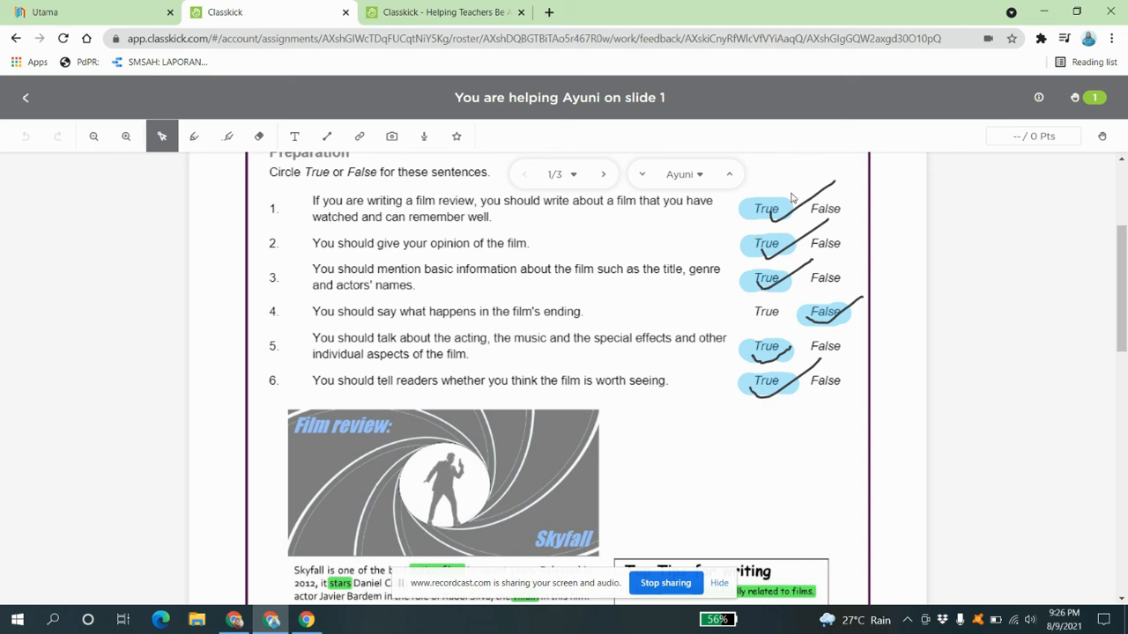
scroll(760, 303, "down", 1)
scroll(760, 302, "down", 5)
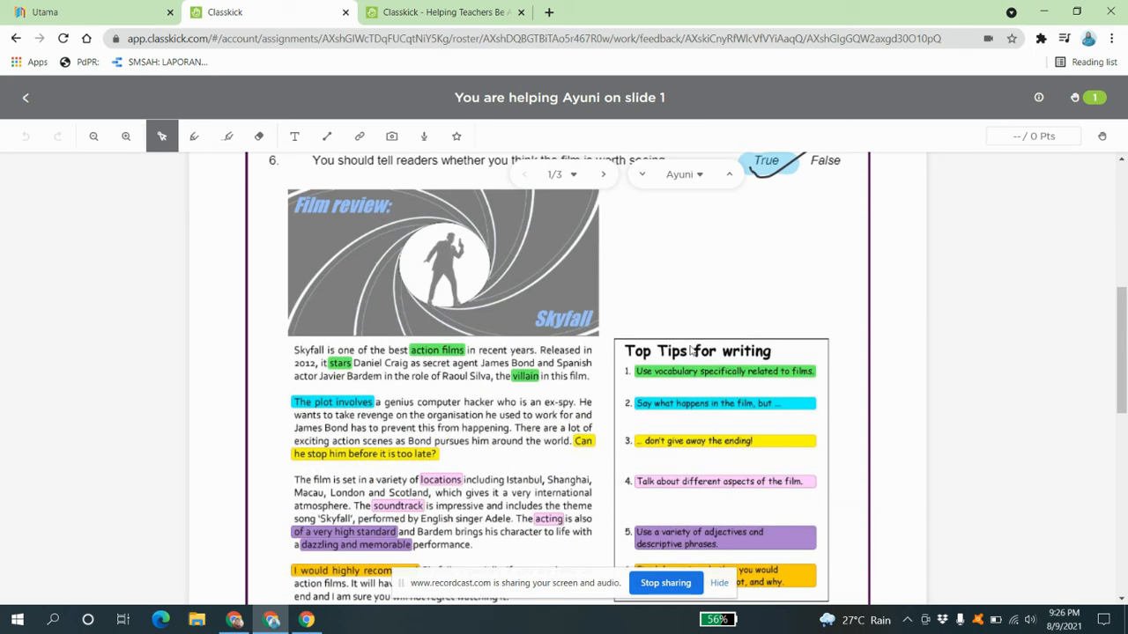
scroll(616, 339, "up", 3)
scroll(621, 330, "up", 6)
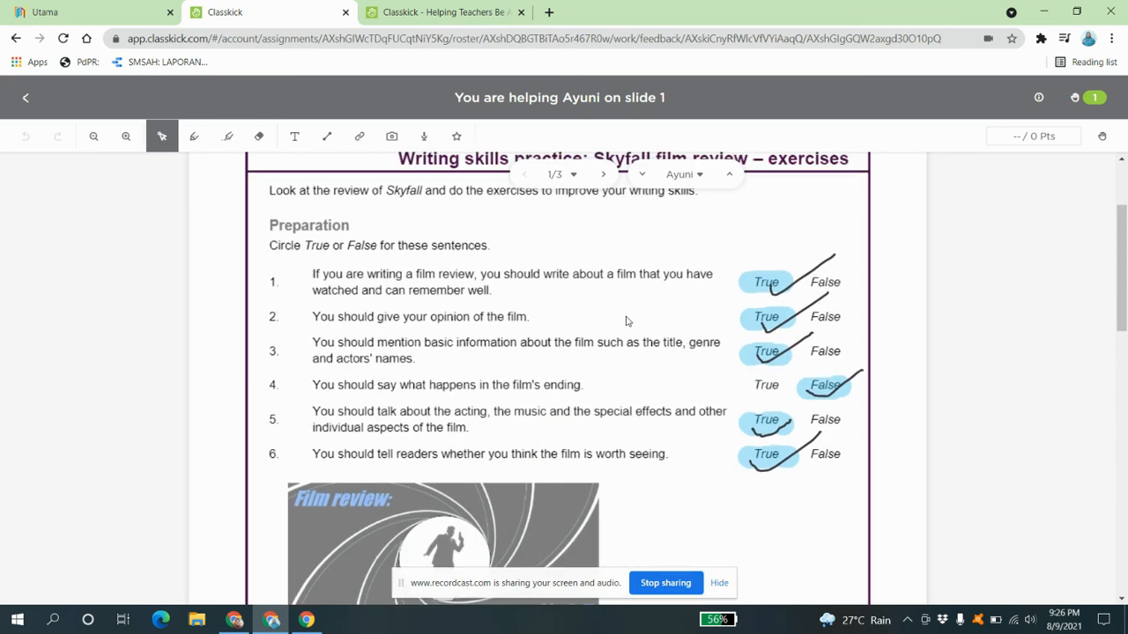
Step: Go to the student's slide 2 and examine the marked multiple-choice and gap-fill answers and the teacher's feedback
left_click(605, 175)
scroll(597, 384, "down", 3)
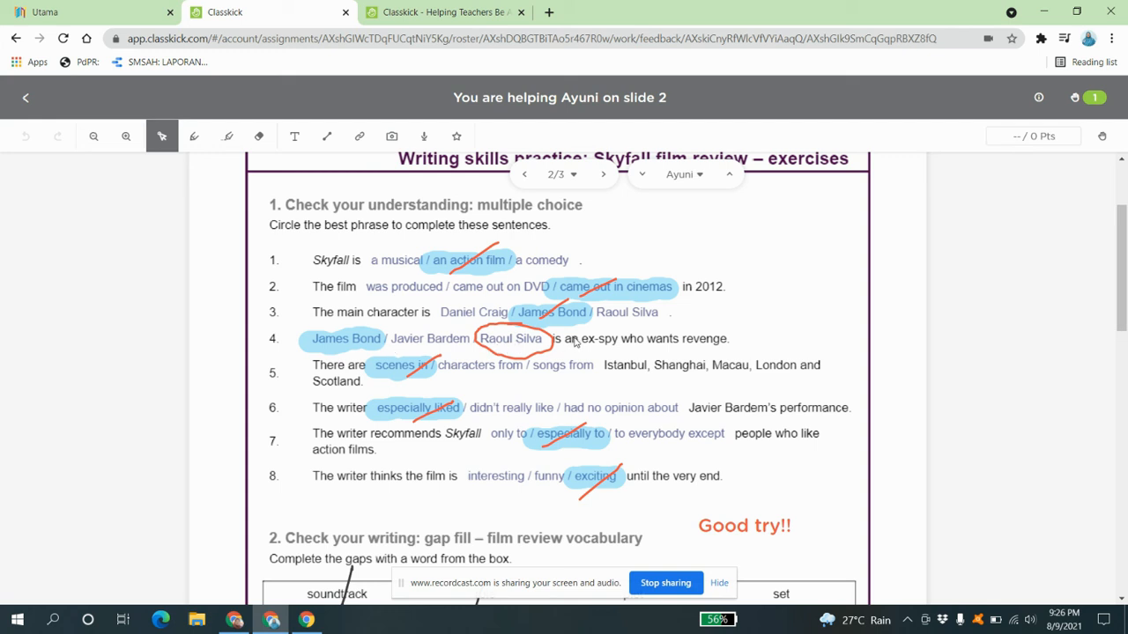
scroll(657, 343, "up", 2)
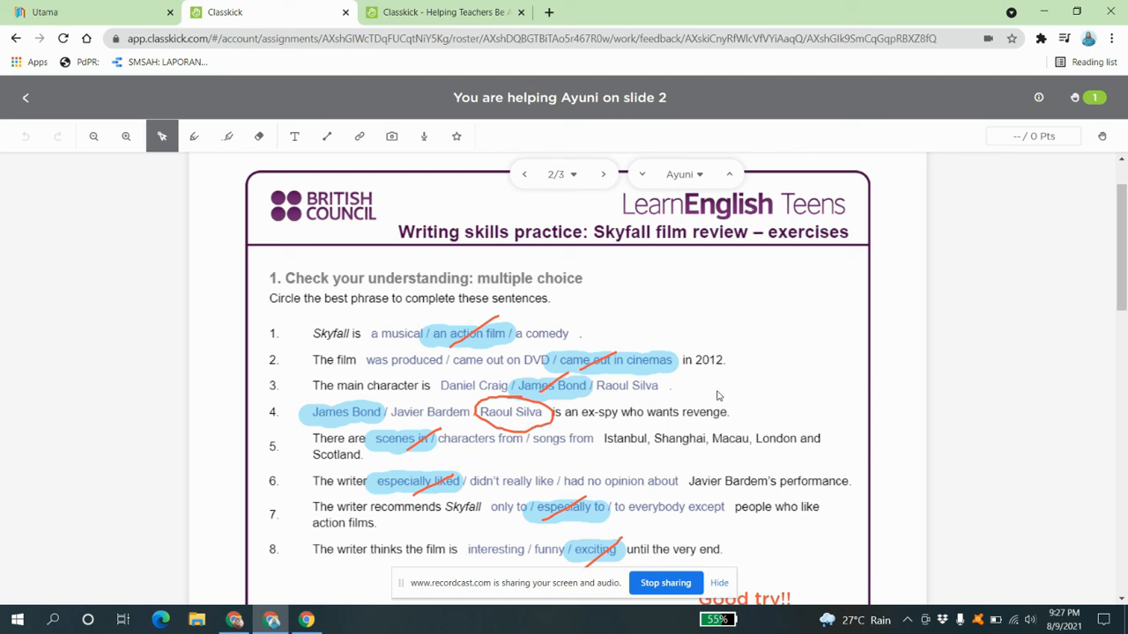
scroll(747, 396, "down", 2)
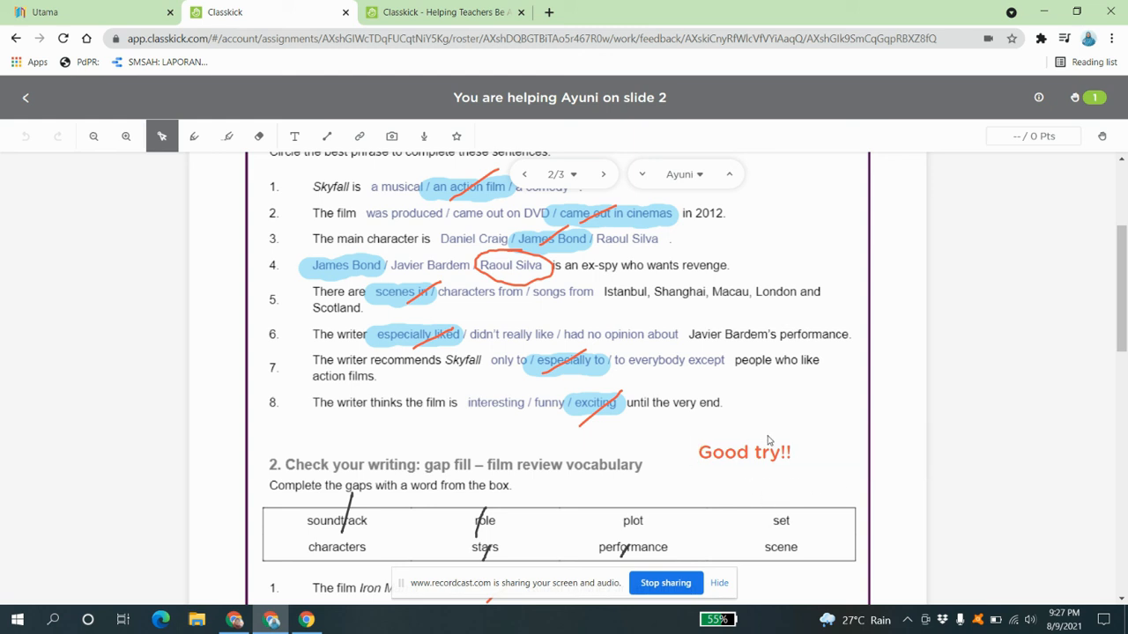
scroll(769, 440, "down", 4)
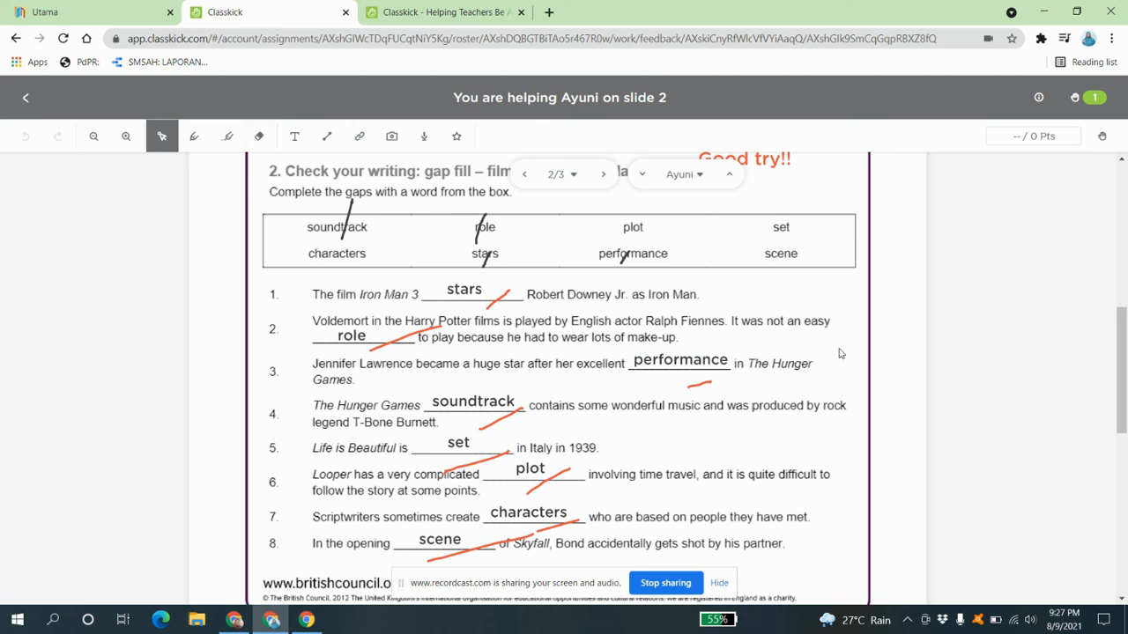
scroll(705, 291, "up", 6)
Step: Go to the student's slide 3 and examine the marked film review gap-fill answers and written feedback
left_click(603, 175)
scroll(686, 414, "down", 5)
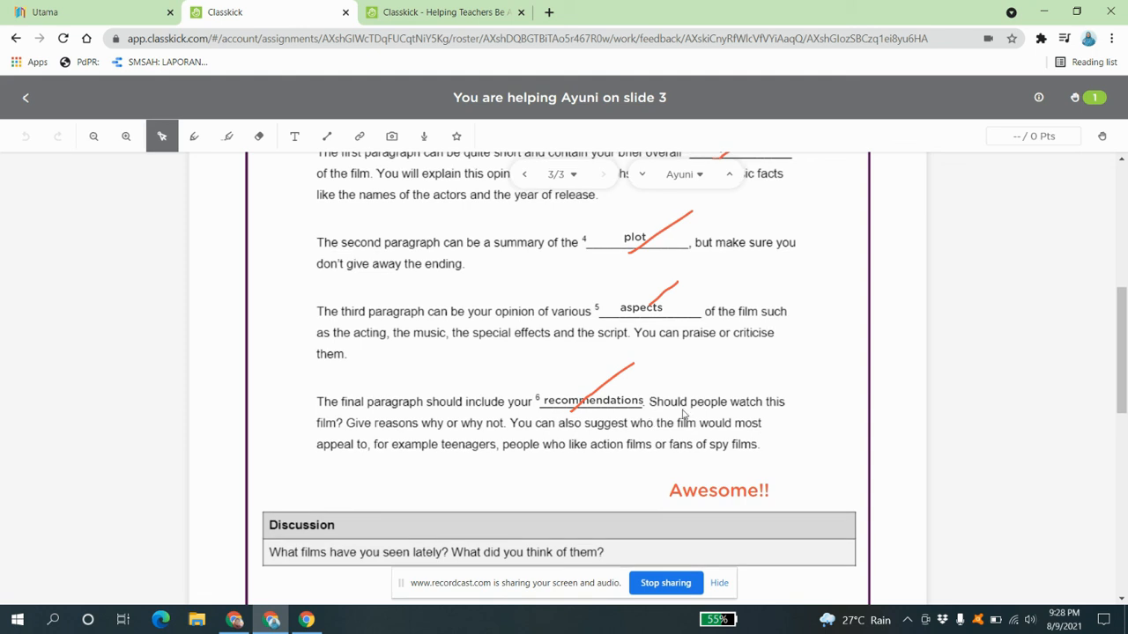
scroll(714, 441, "down", 3)
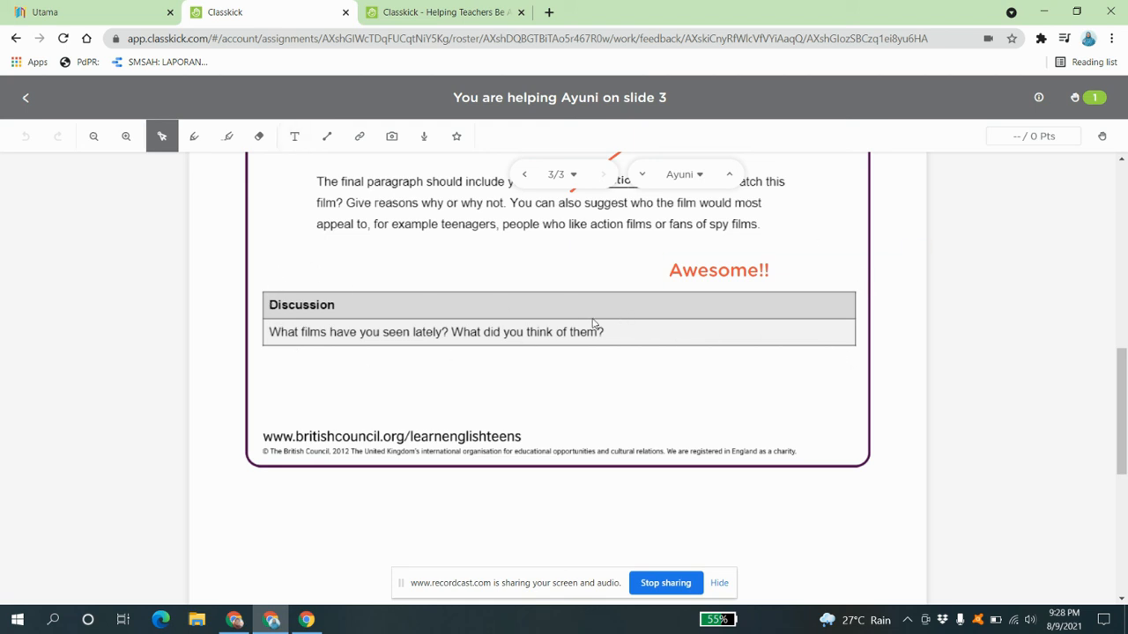
scroll(593, 322, "up", 6)
scroll(593, 315, "up", 3)
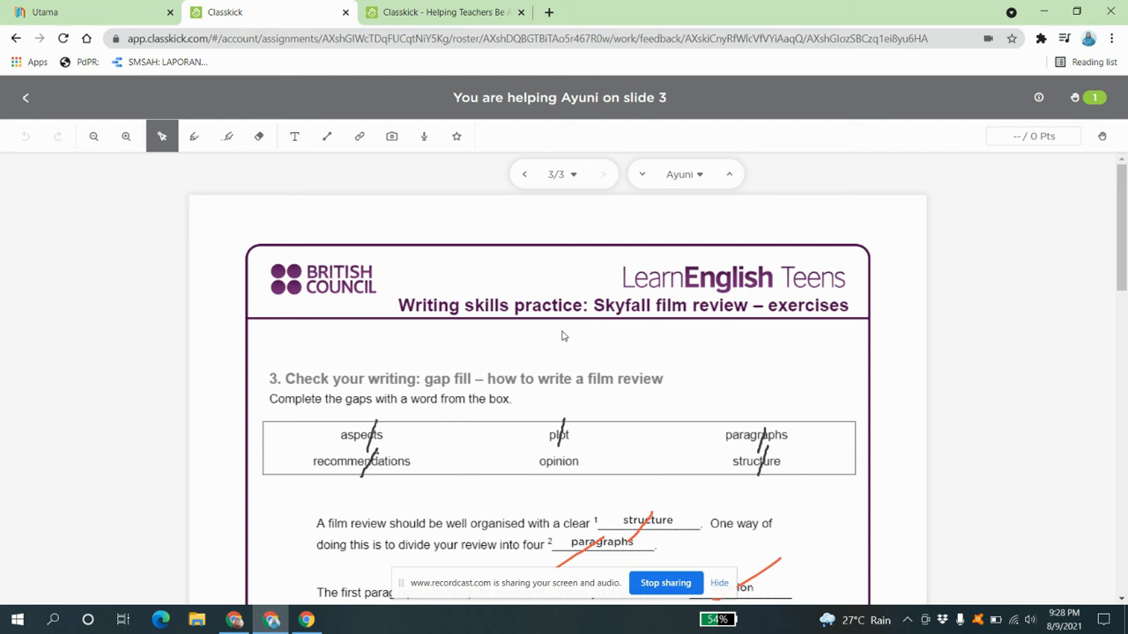
Step: Check the Help Center for the student's slide 3, close it, and return to the student work overview
left_click(1101, 139)
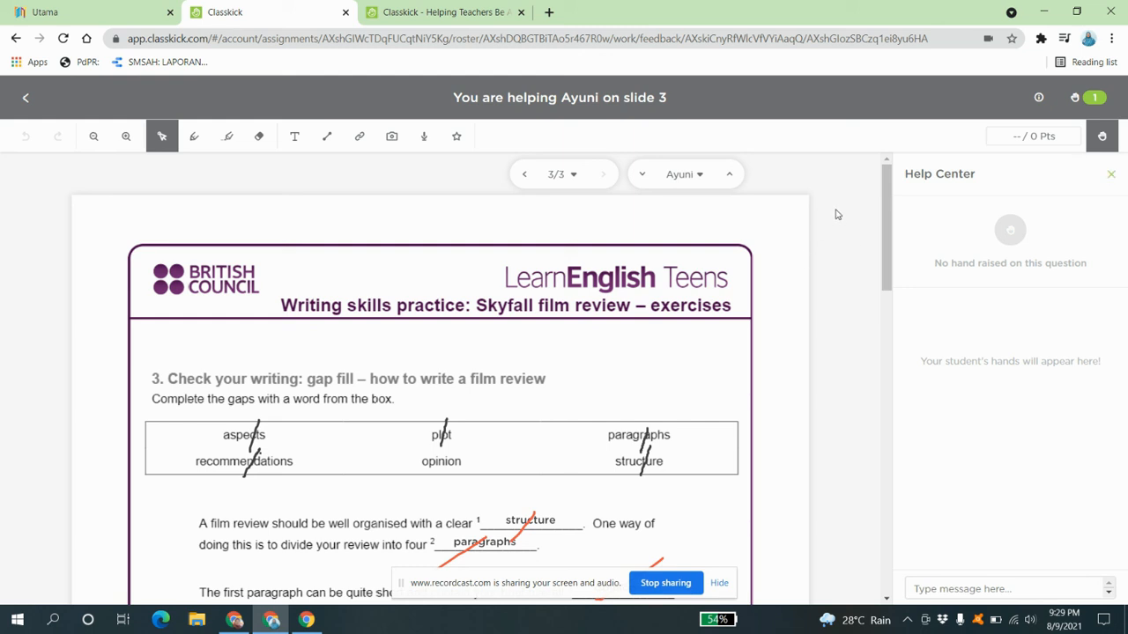
left_click(1110, 175)
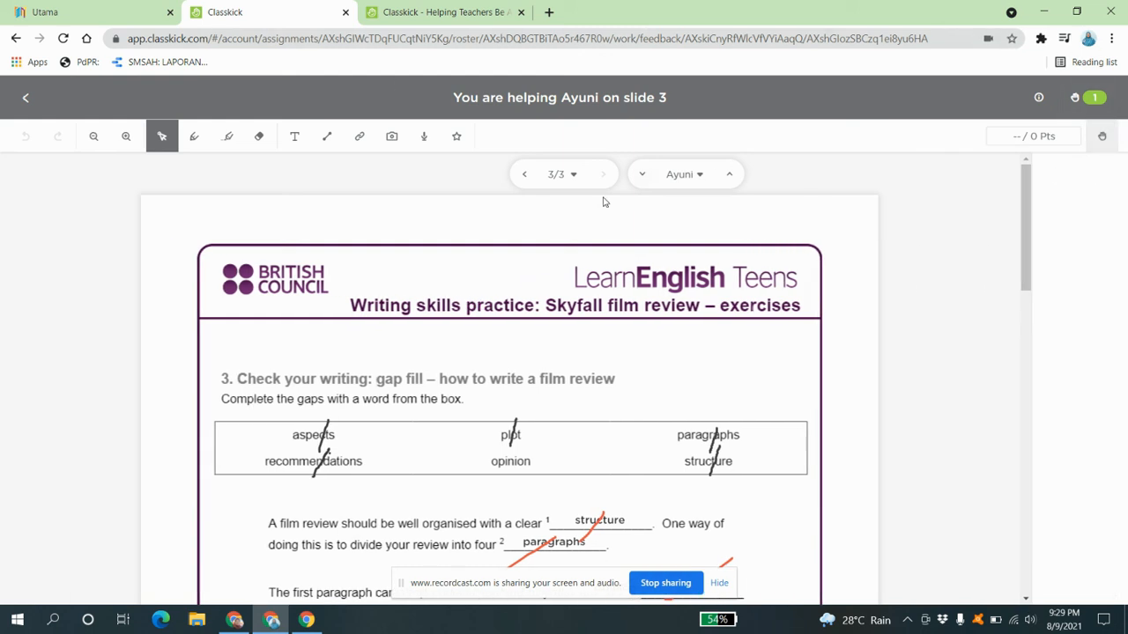
left_click(24, 102)
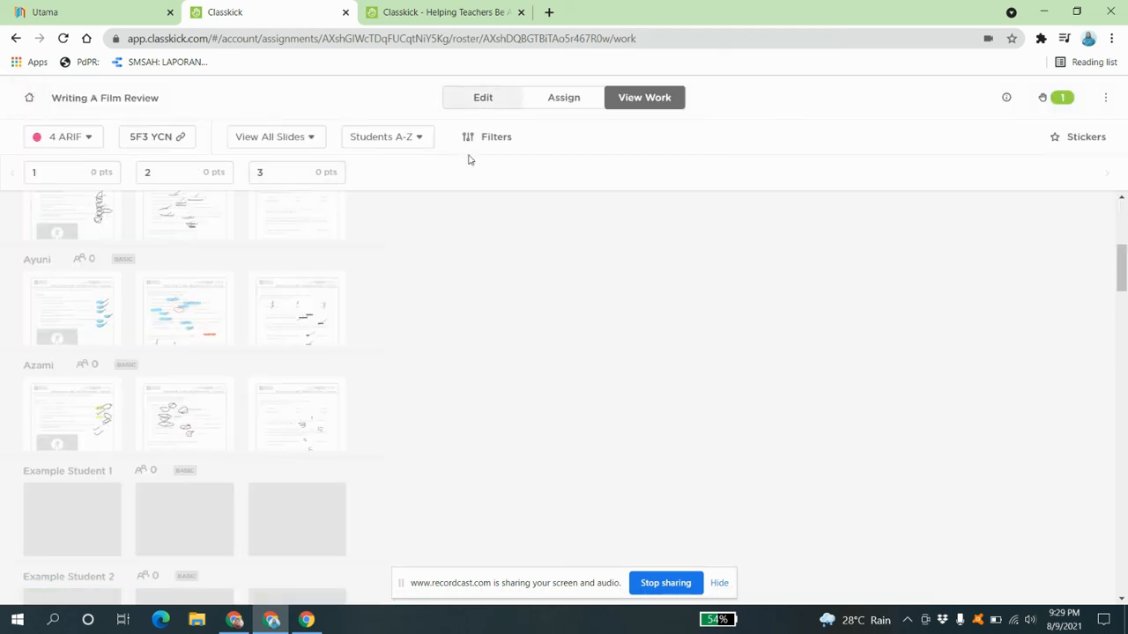
Step: Open slide 1 of the student whose slide 3 is blank, examine the marked True/False answers, and return to the student work overview
scroll(53, 237, "down", 3)
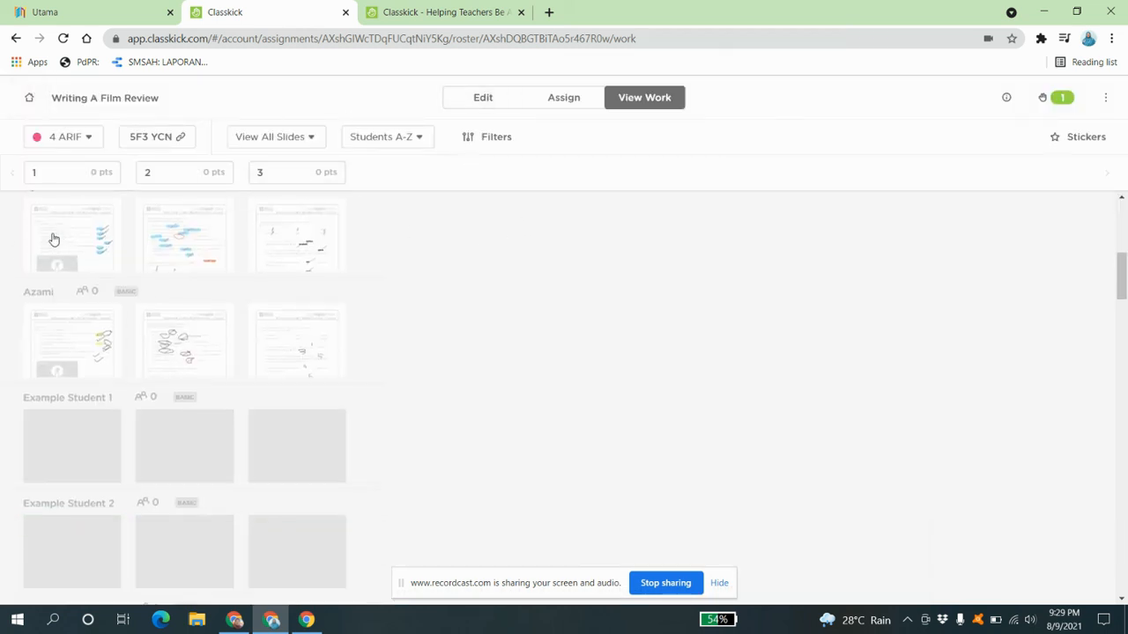
scroll(77, 256, "down", 7)
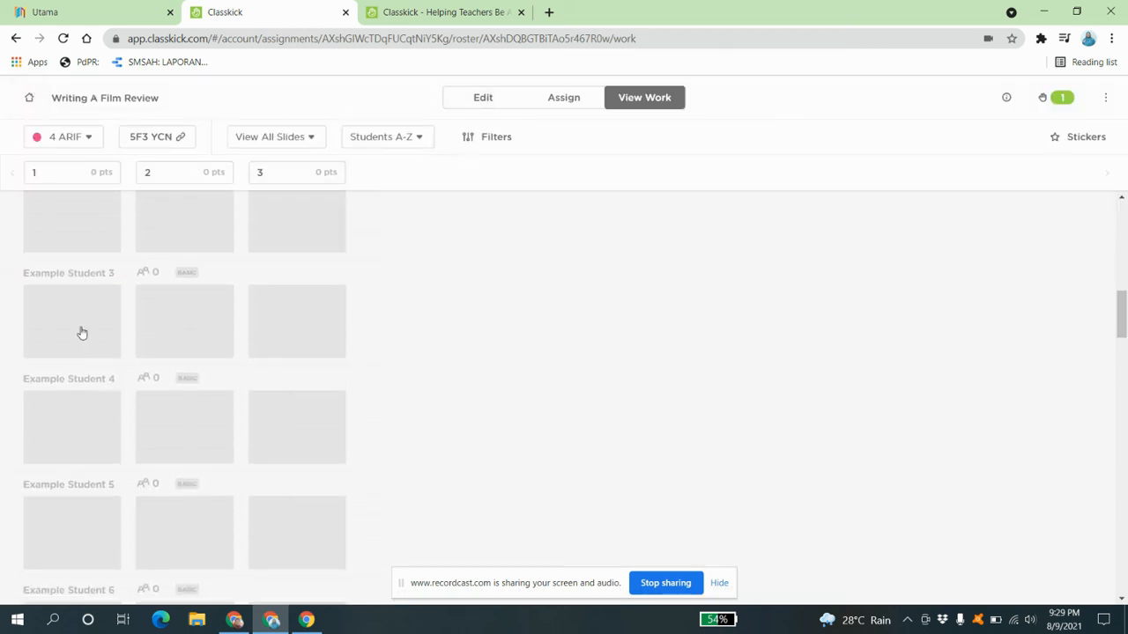
scroll(88, 336, "down", 5)
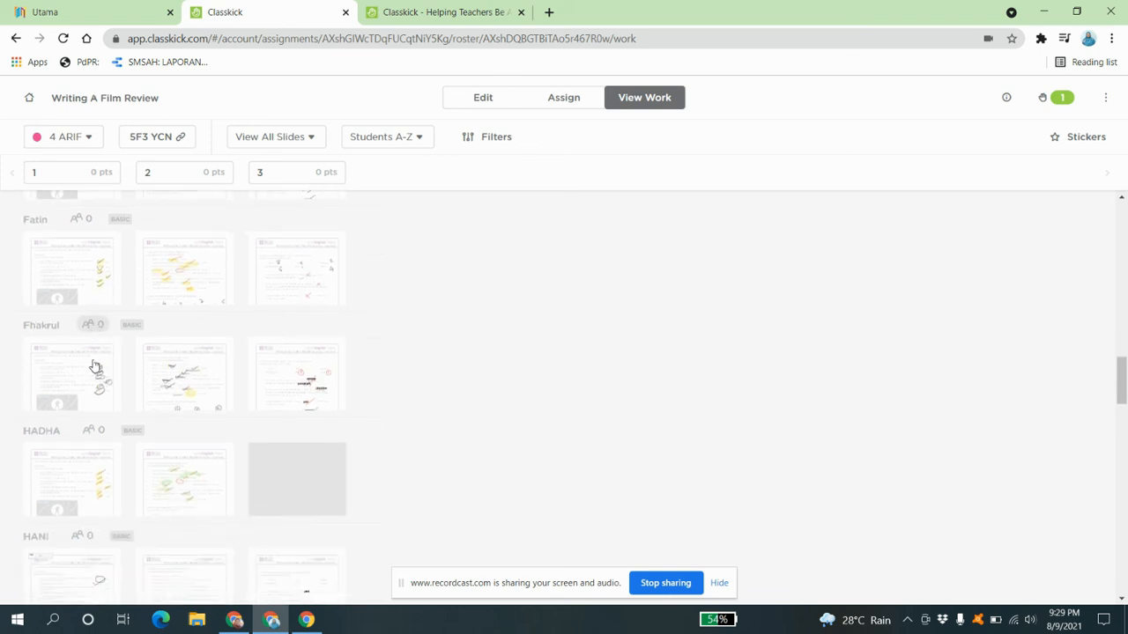
left_click(59, 321)
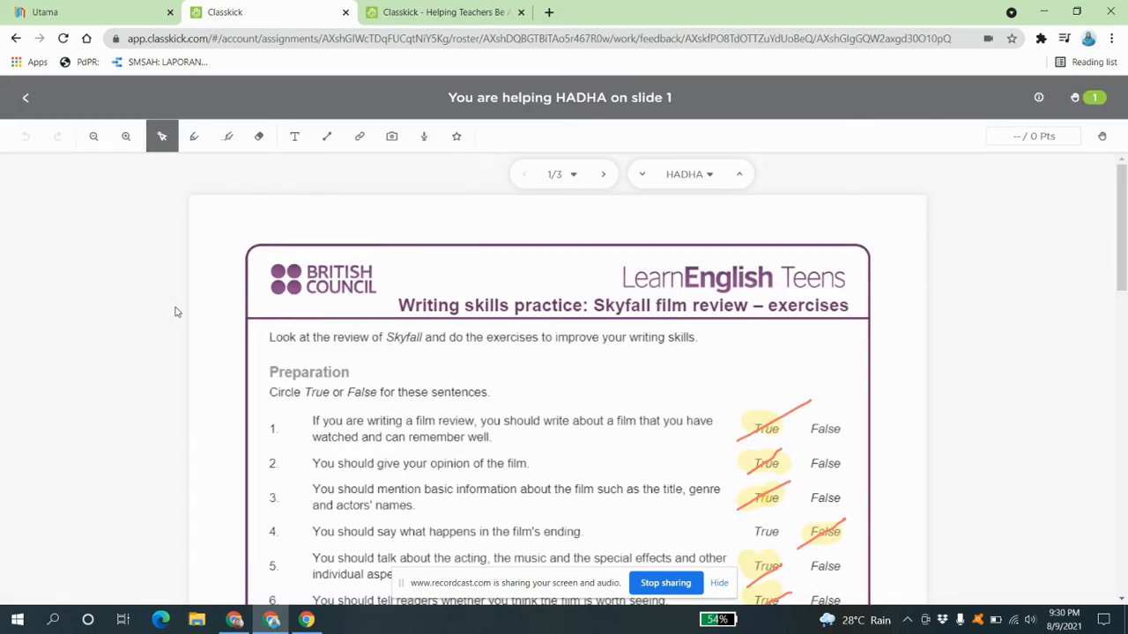
scroll(715, 449, "down", 5)
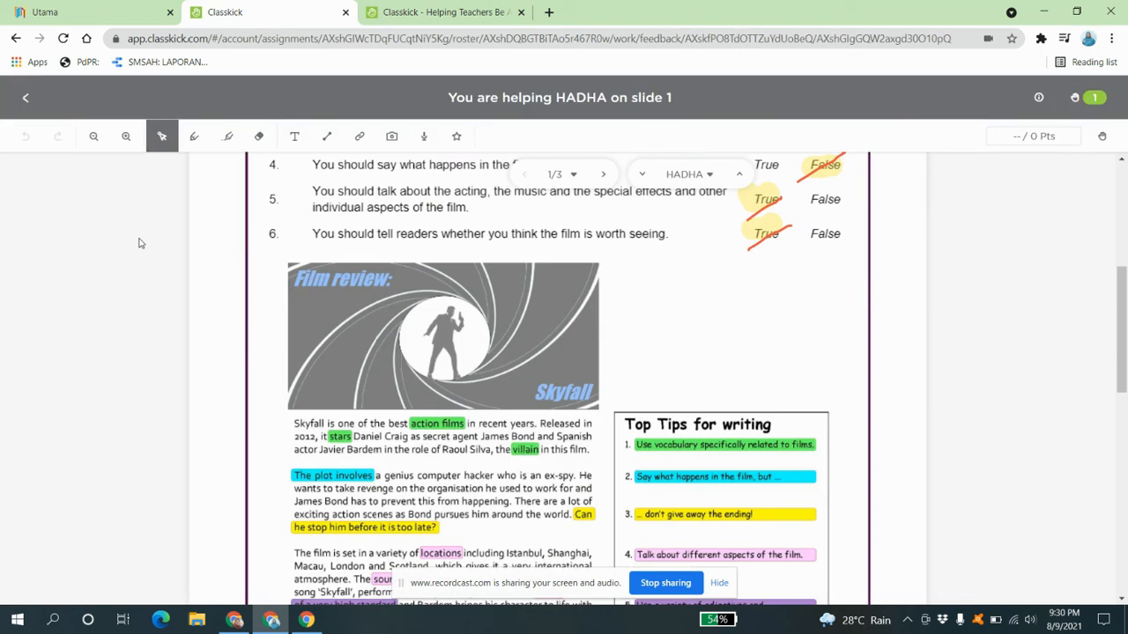
left_click(25, 99)
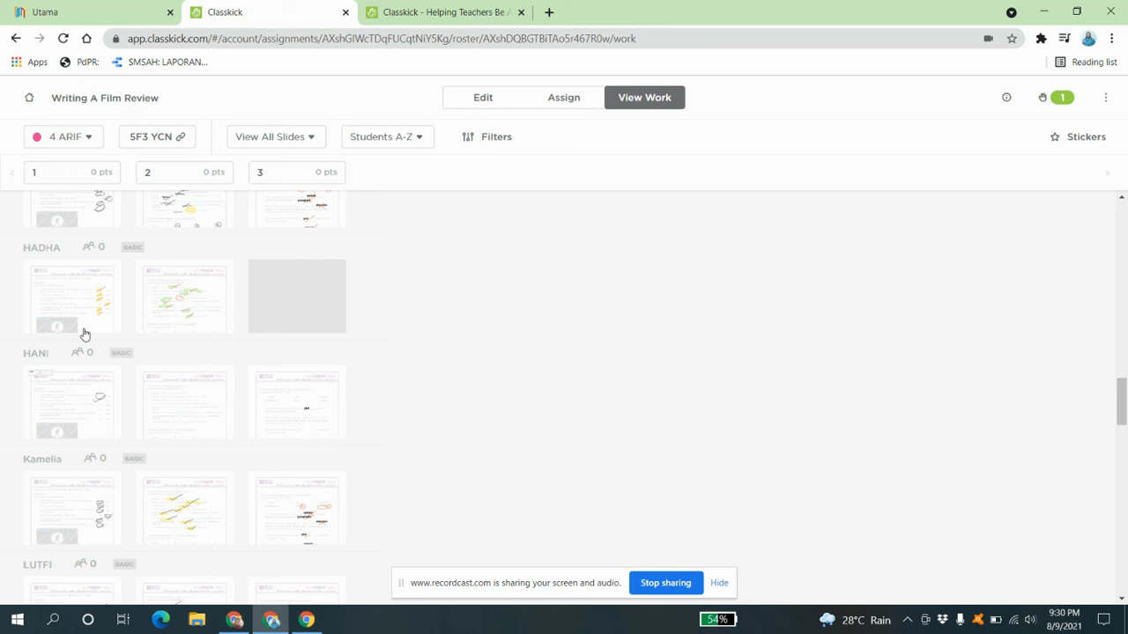
Step: Look through the other students' slide thumbnails in the 4 ARIF work overview, down the roster and back towards its beginning
scroll(80, 529, "down", 3)
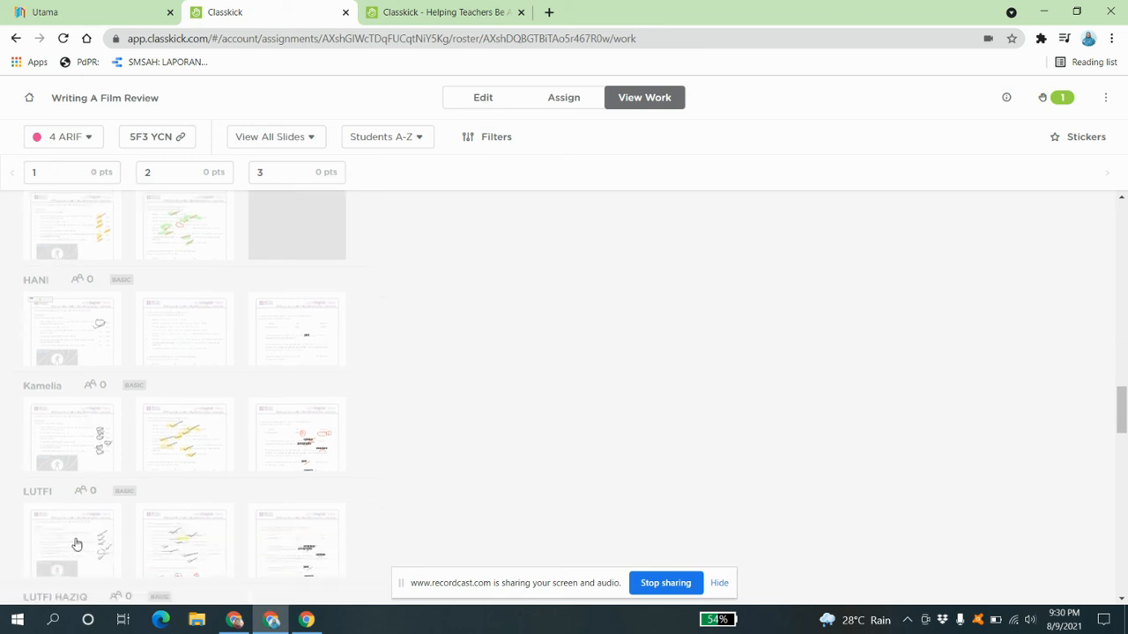
scroll(62, 520, "down", 1)
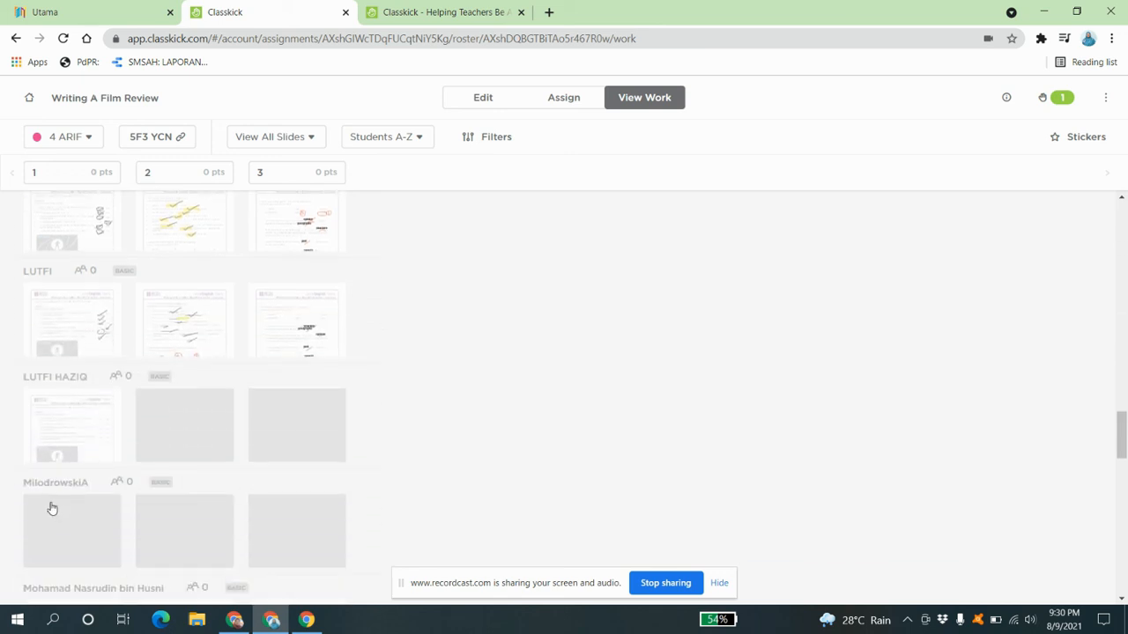
scroll(53, 366, "up", 7)
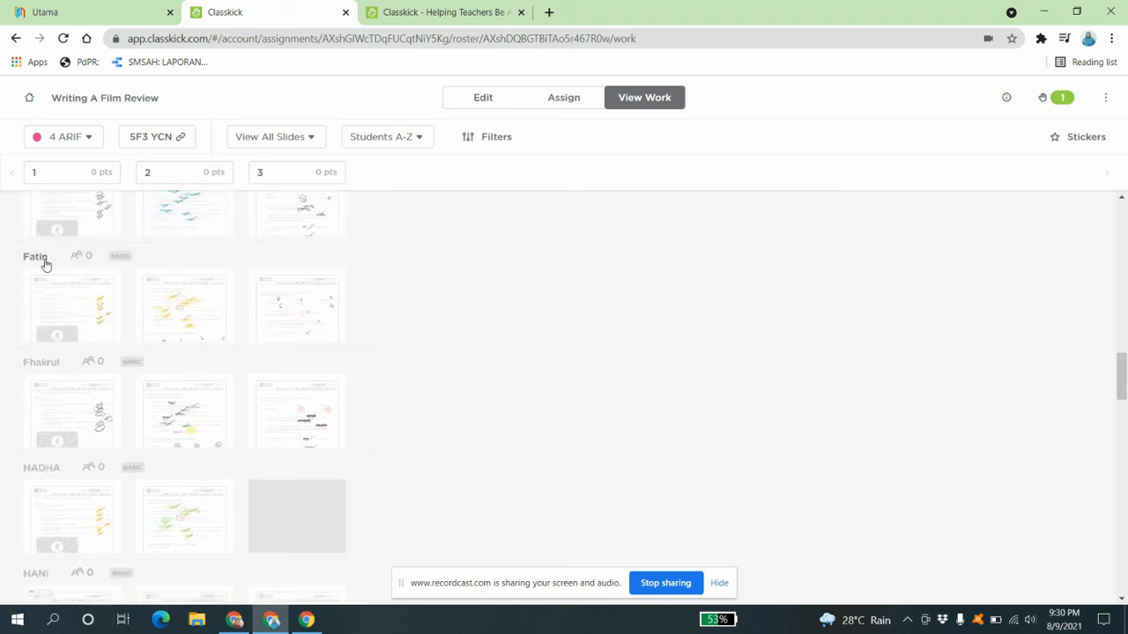
scroll(50, 303, "up", 2)
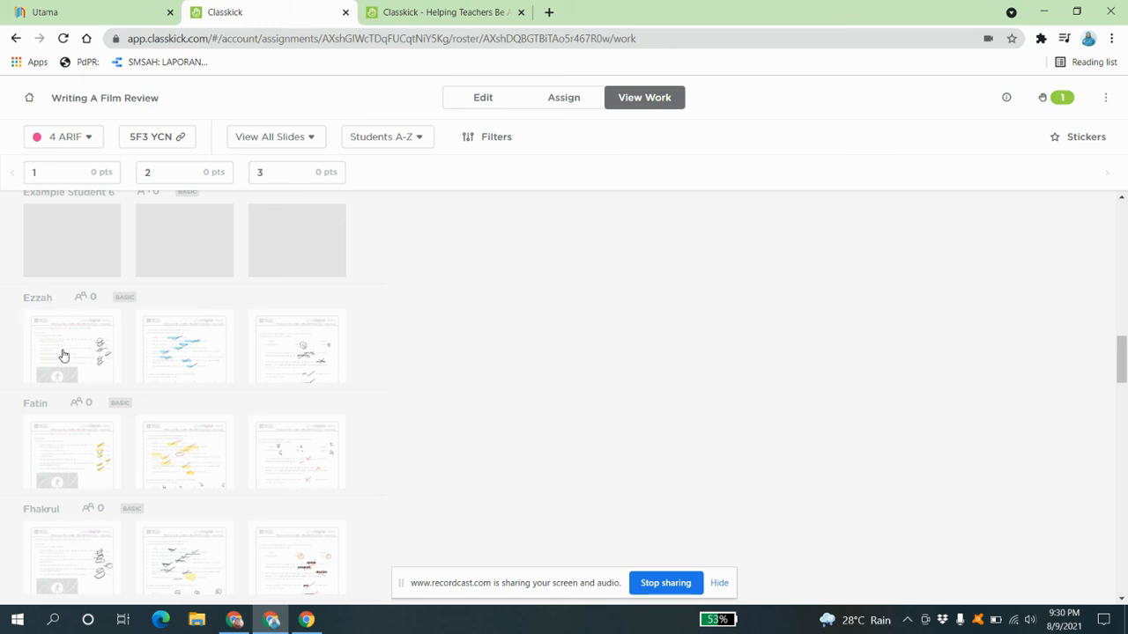
scroll(63, 355, "up", 2)
scroll(65, 384, "up", 10)
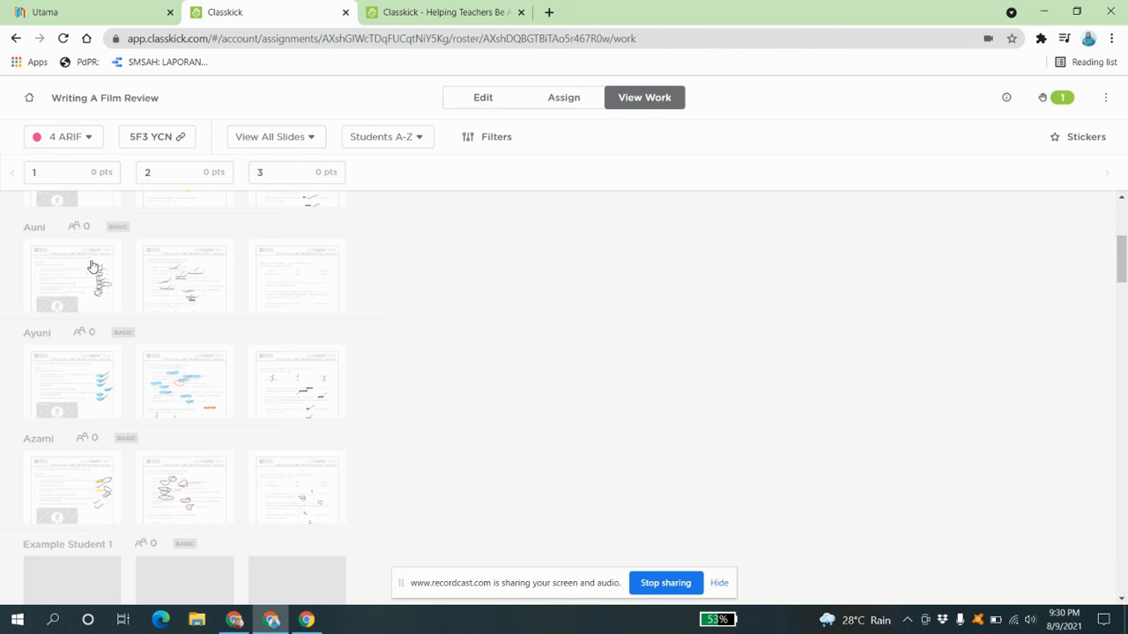
scroll(58, 396, "up", 4)
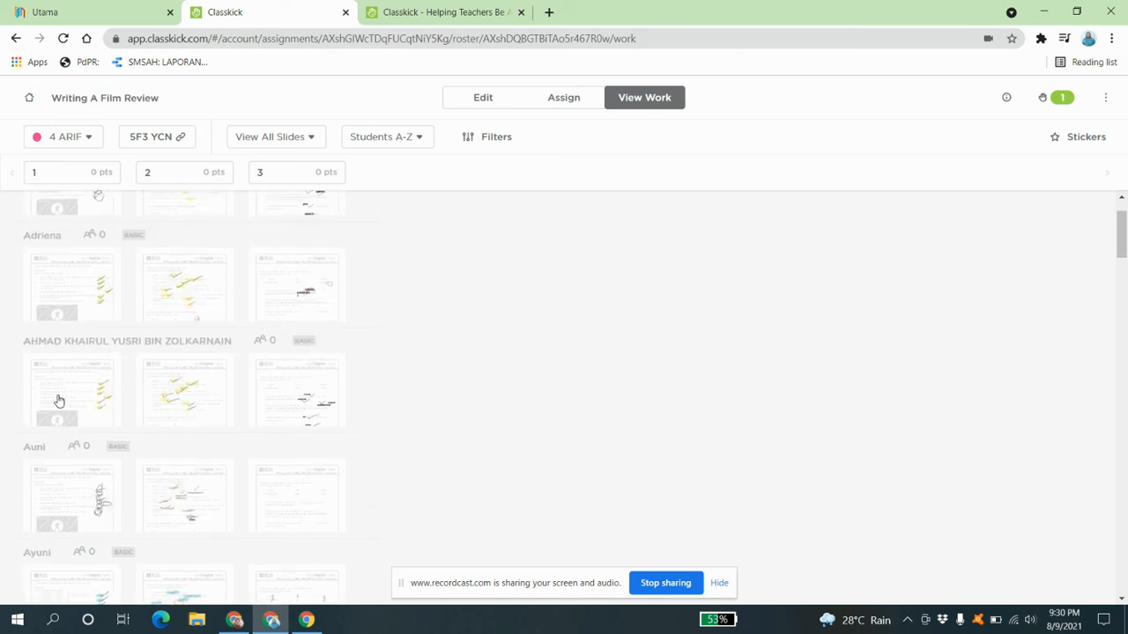